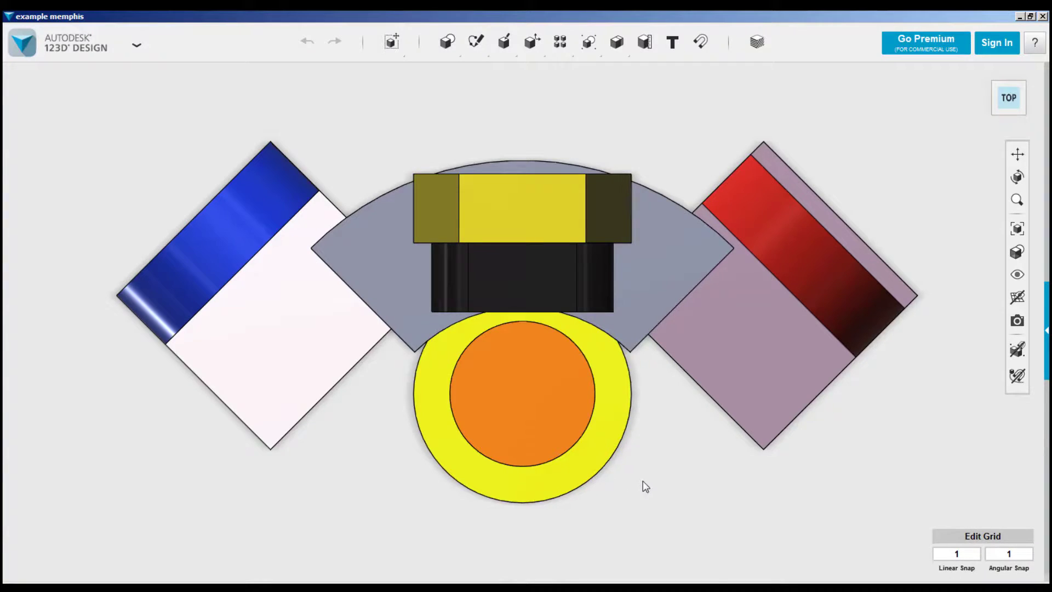
# Orbit the example memphis model in 123D Design to a tilted top-front view
pyautogui.moveTo(646, 486)
pyautogui.mouseDown(button='right')
pyautogui.moveTo(658, 418)
pyautogui.moveTo(630, 411)
pyautogui.moveTo(639, 404)
pyautogui.moveTo(637, 478)
pyautogui.mouseUp(button='right')
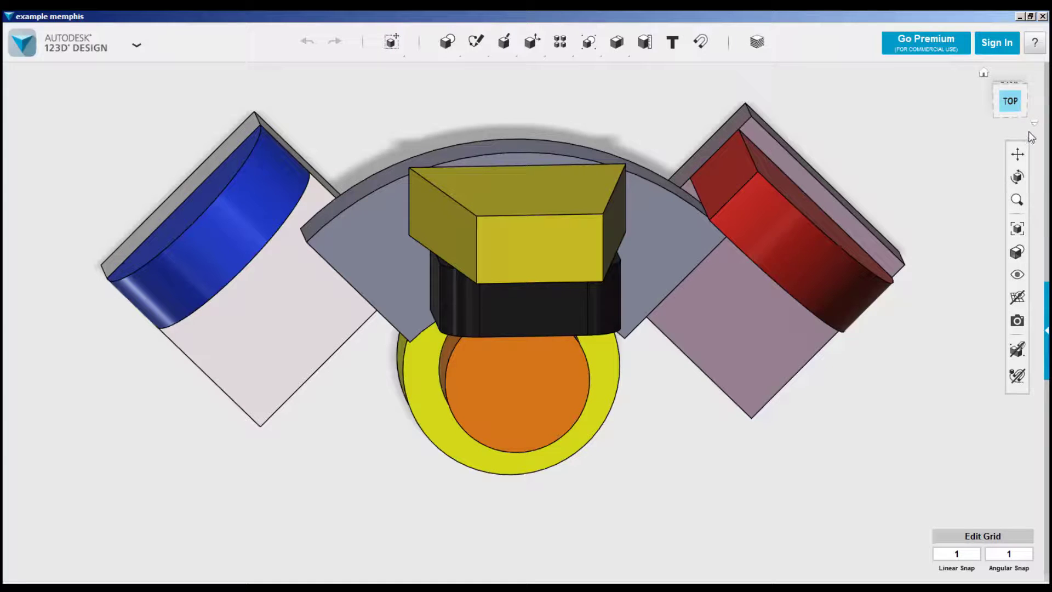
# Set the gallery model to top view, trying Materials Only, then restore Materials and Outlines
pyautogui.click(1033, 125)
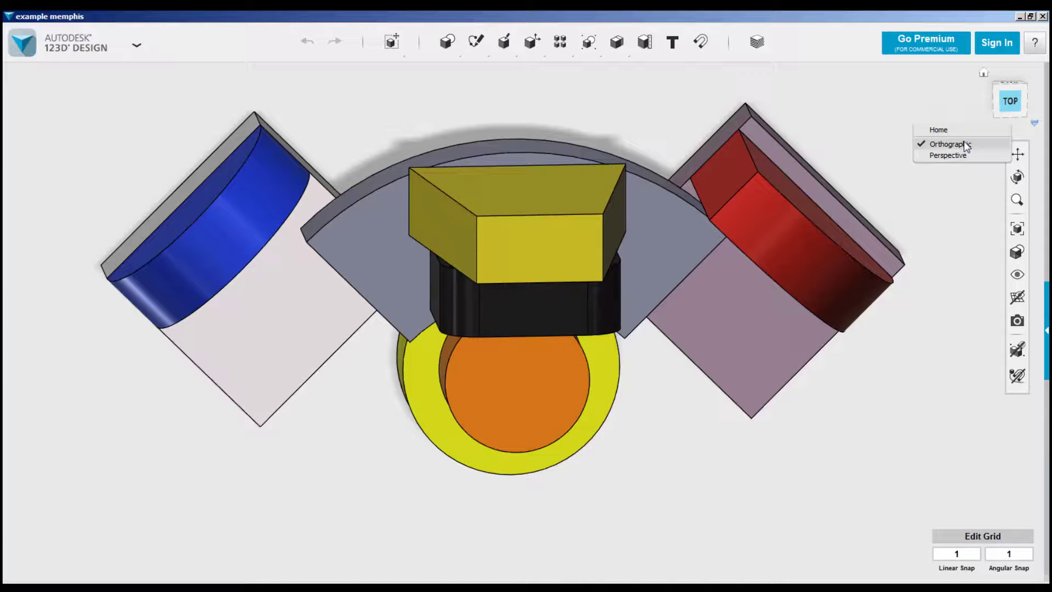
pyautogui.click(1009, 101)
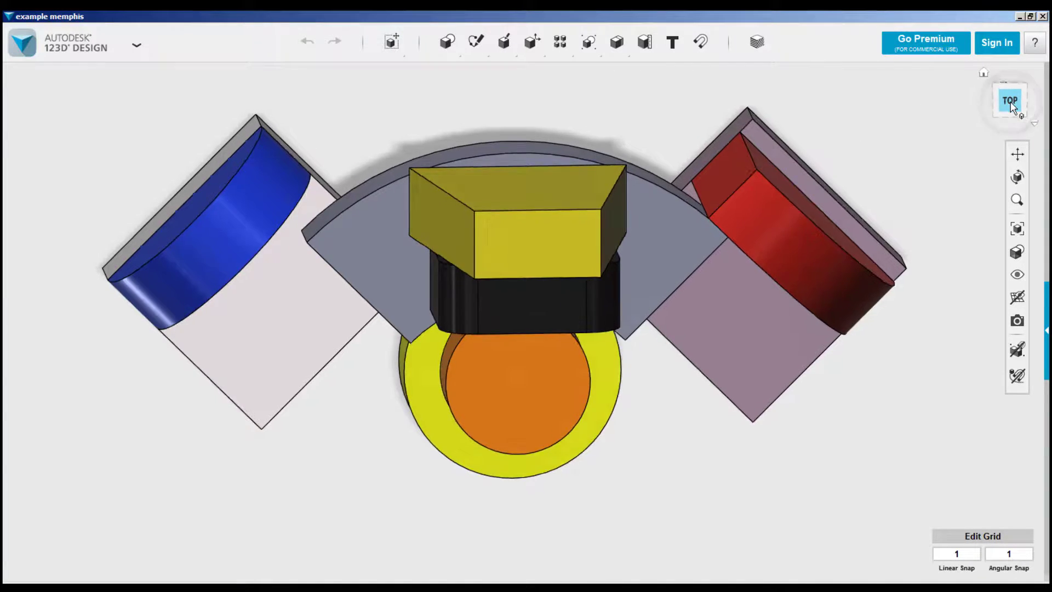
pyautogui.moveTo(1021, 250)
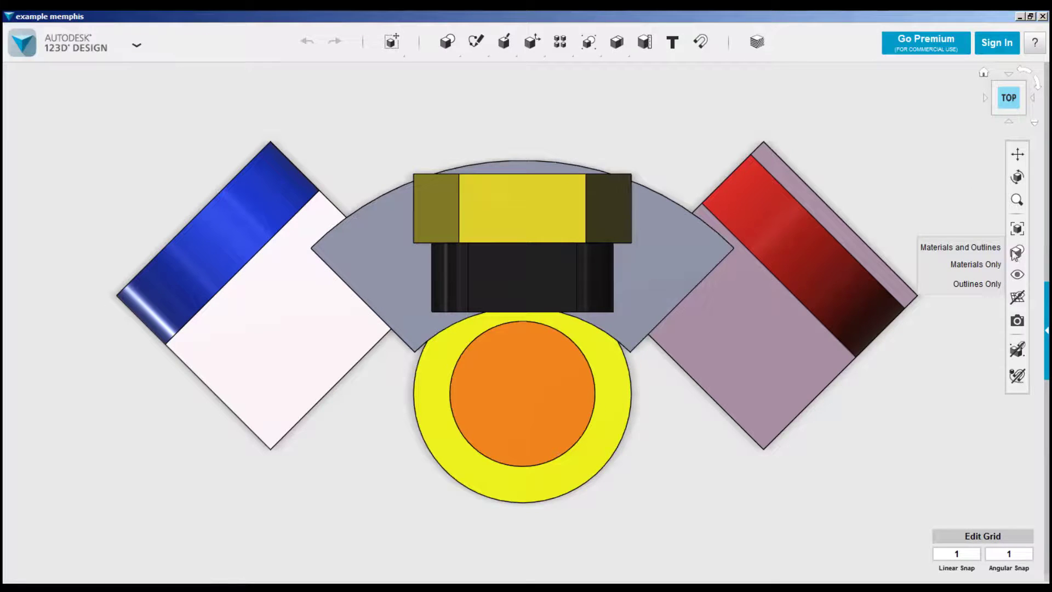
pyautogui.click(989, 265)
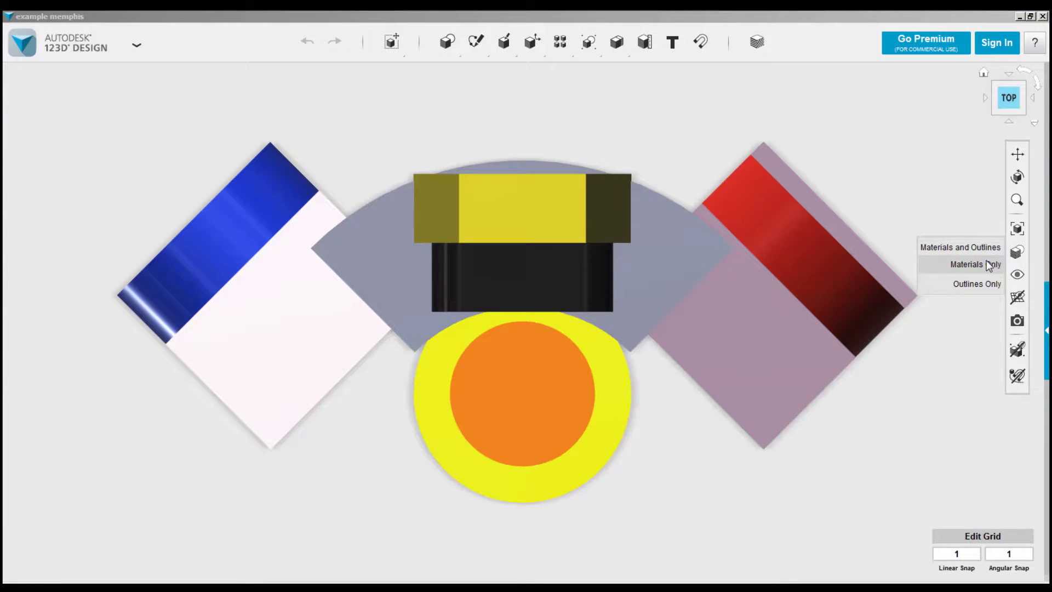
pyautogui.click(974, 251)
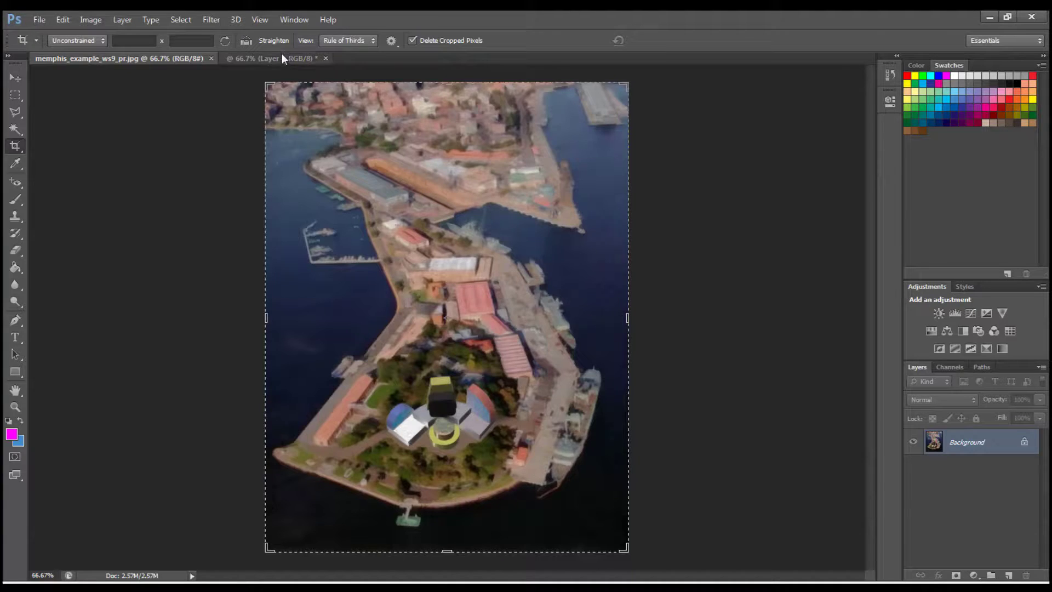
# Compare the Layer 1 top-view shapes image with the memphis_example_ws9_pr.jpg harbour photo
pyautogui.click(281, 57)
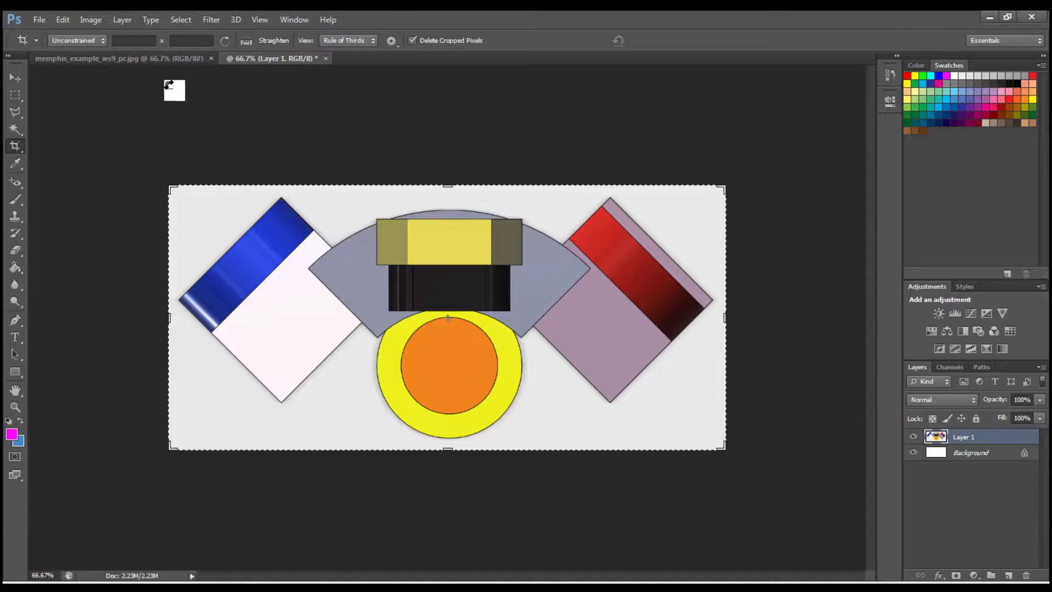
pyautogui.click(160, 60)
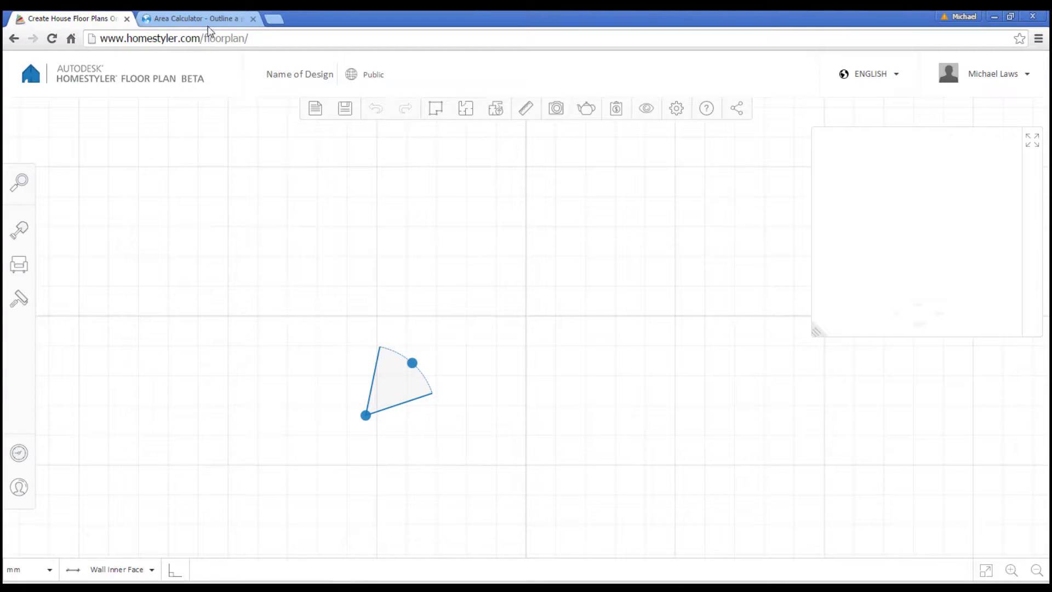
# Measure an 85-metre line across Garden Island on the Area Calculator satellite map
pyautogui.click(206, 21)
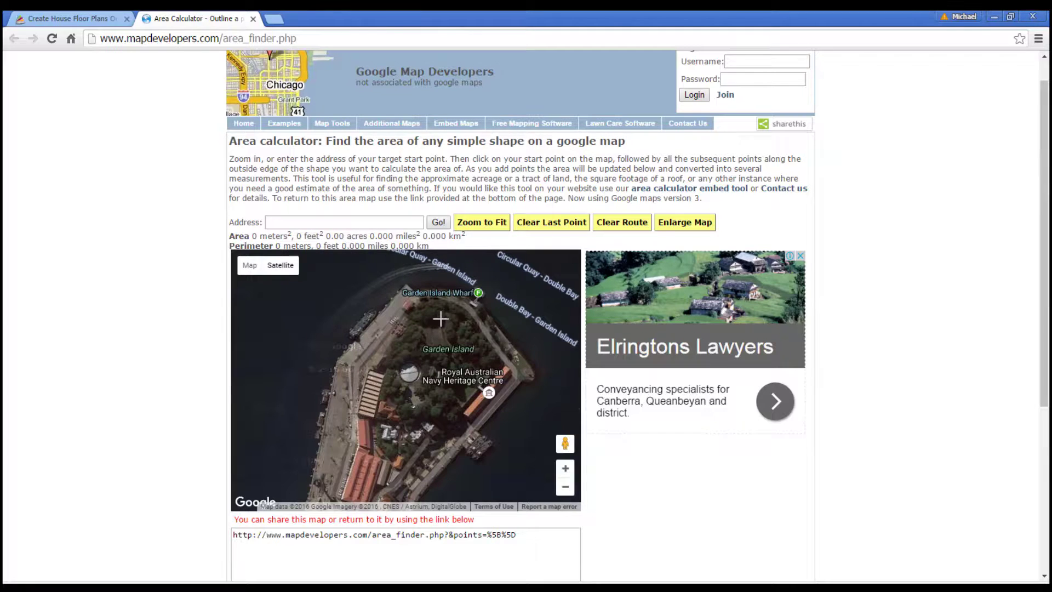
pyautogui.click(414, 335)
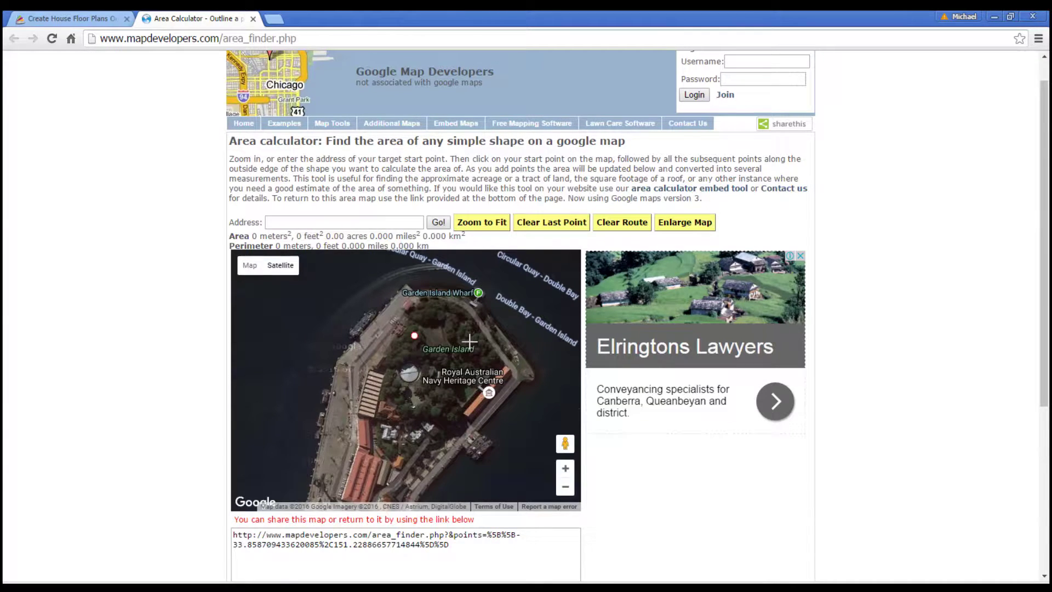
pyautogui.click(469, 341)
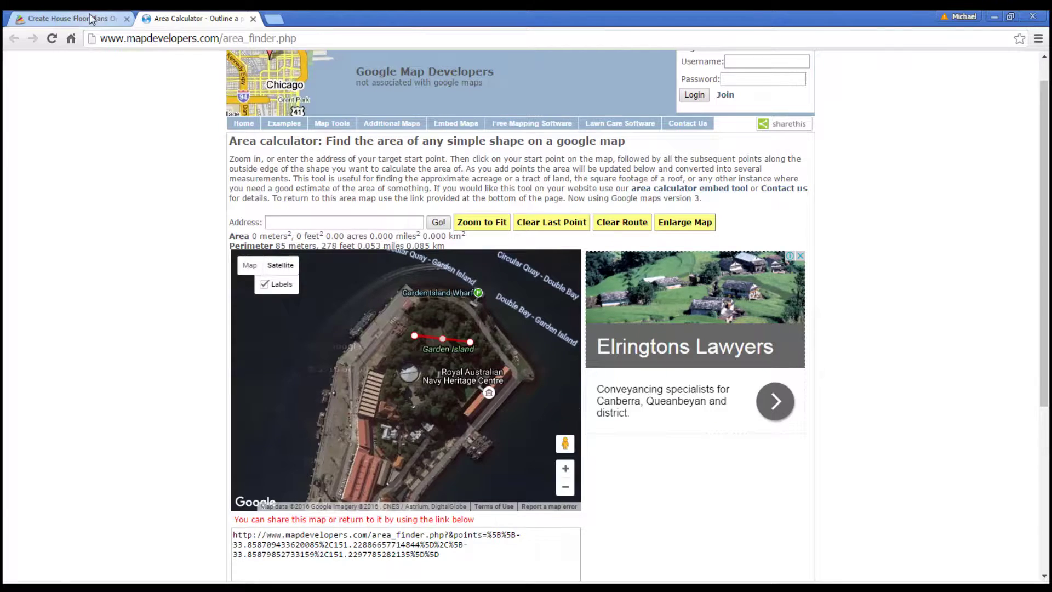
pyautogui.click(71, 18)
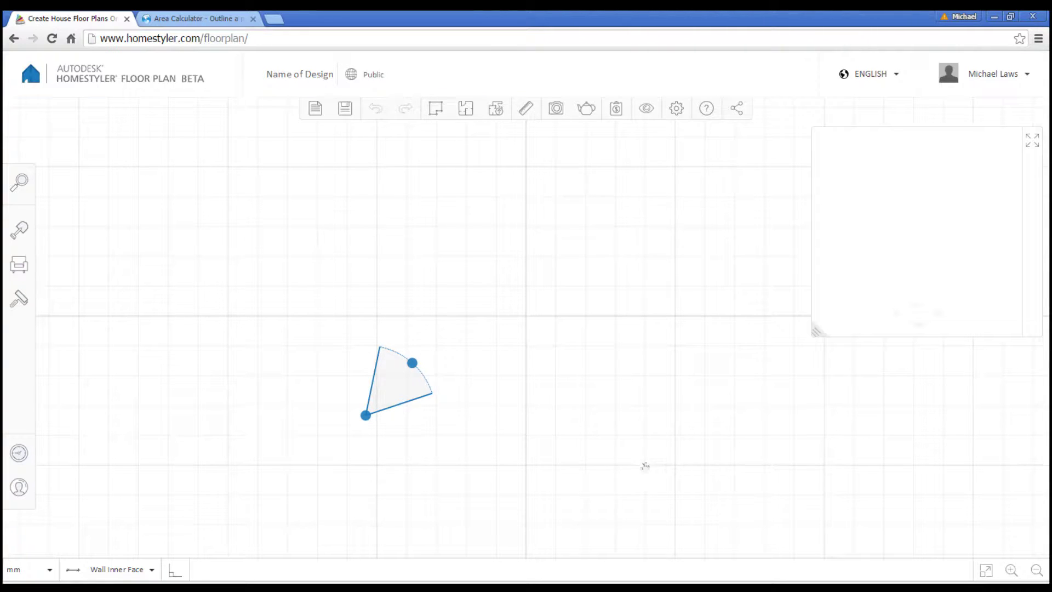
# Upload memphis_floorplan_trace from the computer as the plan's background image
pyautogui.click(496, 111)
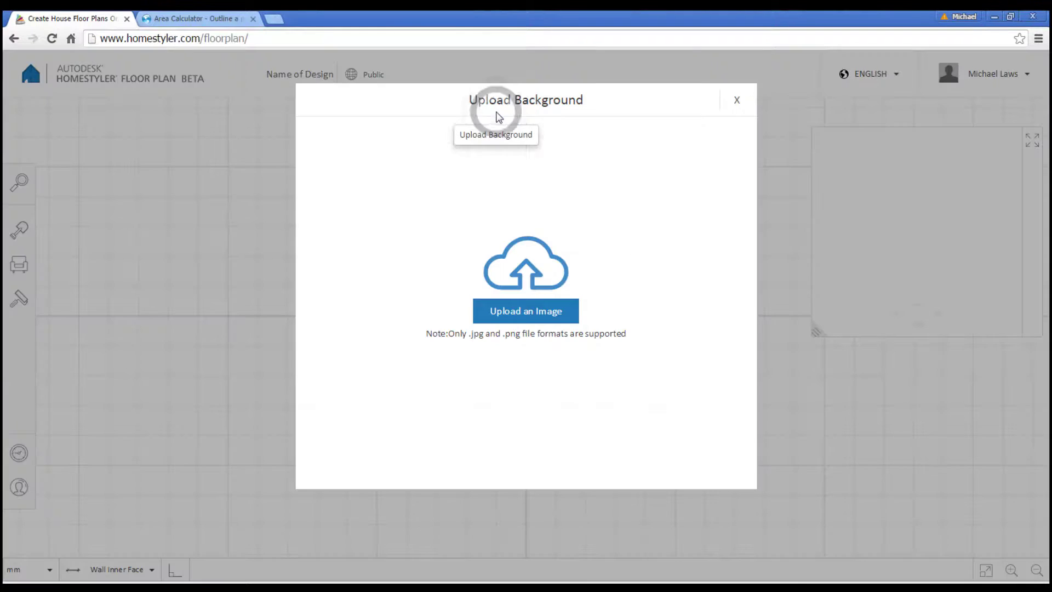
pyautogui.click(526, 311)
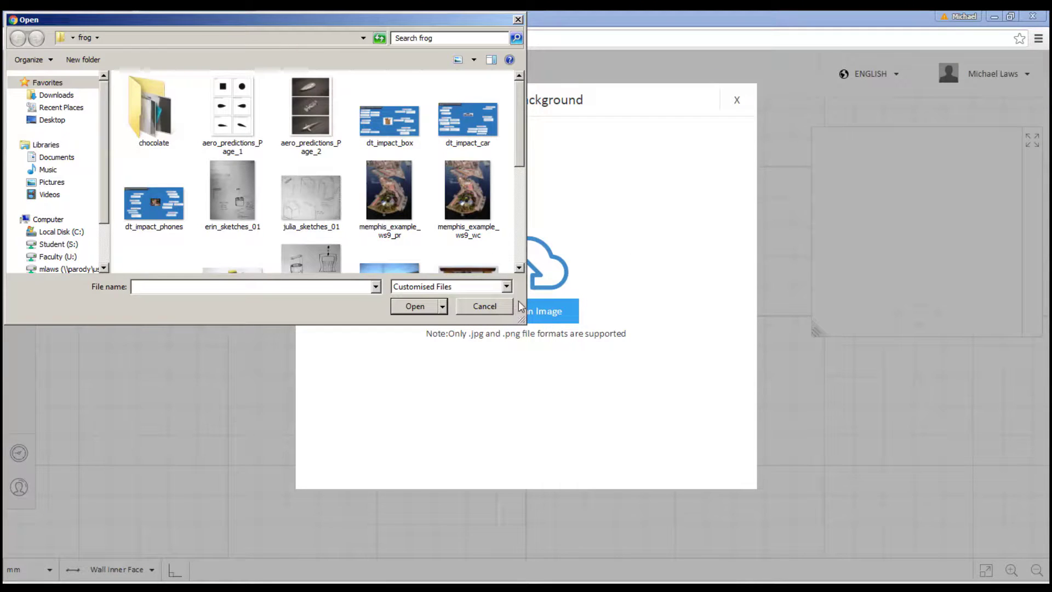
pyautogui.moveTo(516, 143); pyautogui.dragTo(493, 214)
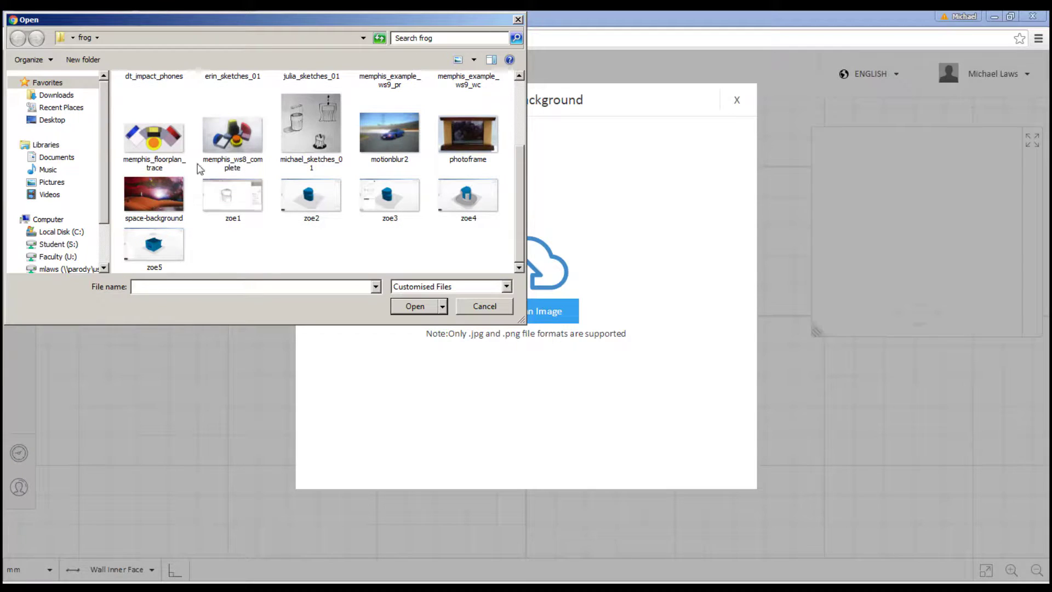
pyautogui.click(154, 137)
pyautogui.click(415, 306)
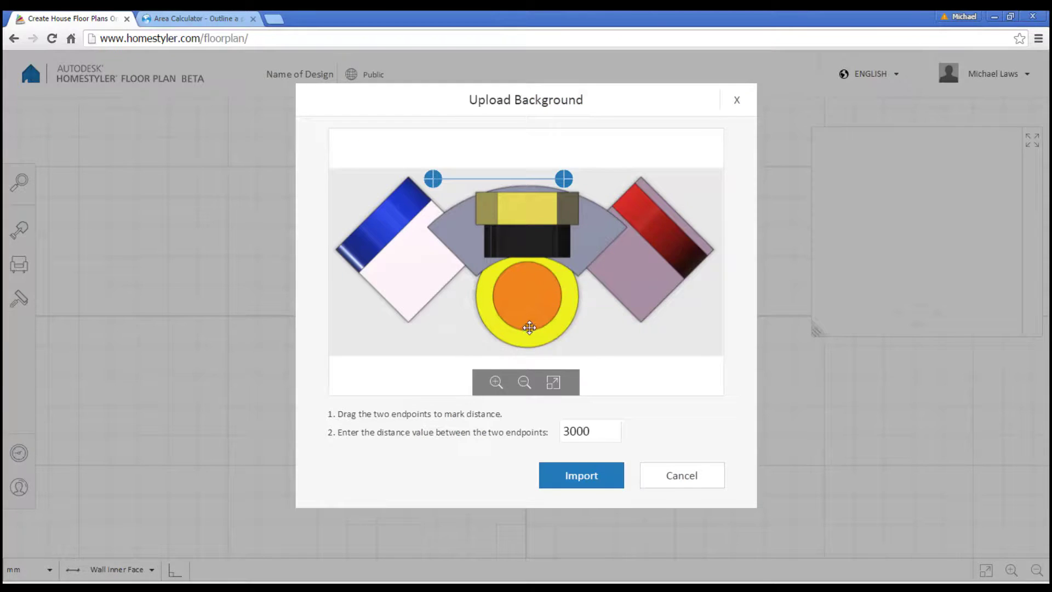
# Scale the background across the outer square corners to 85000 mm and import it
pyautogui.moveTo(433, 178); pyautogui.dragTo(339, 250)
pyautogui.moveTo(564, 179)
pyautogui.mouseDown()
pyautogui.moveTo(615, 218)
pyautogui.moveTo(711, 252)
pyautogui.mouseUp()
pyautogui.click(193, 18)
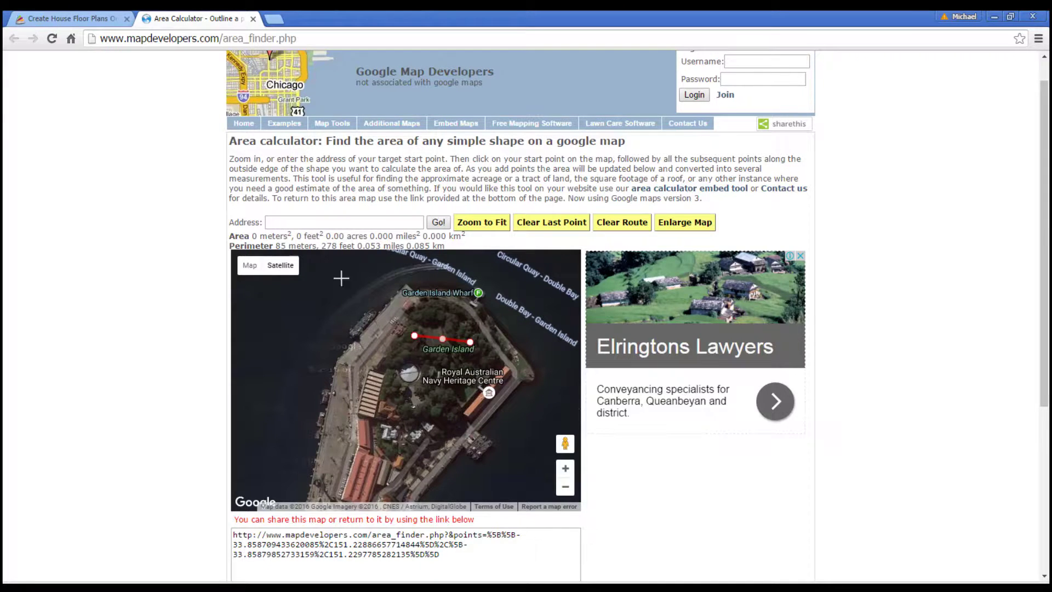
pyautogui.click(77, 18)
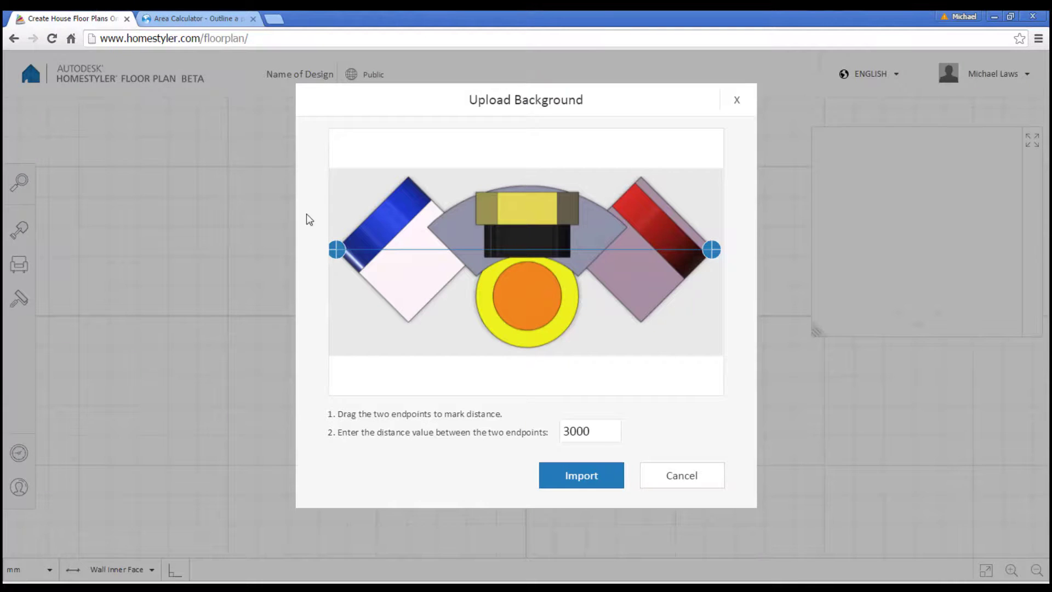
pyautogui.doubleClick(577, 431)
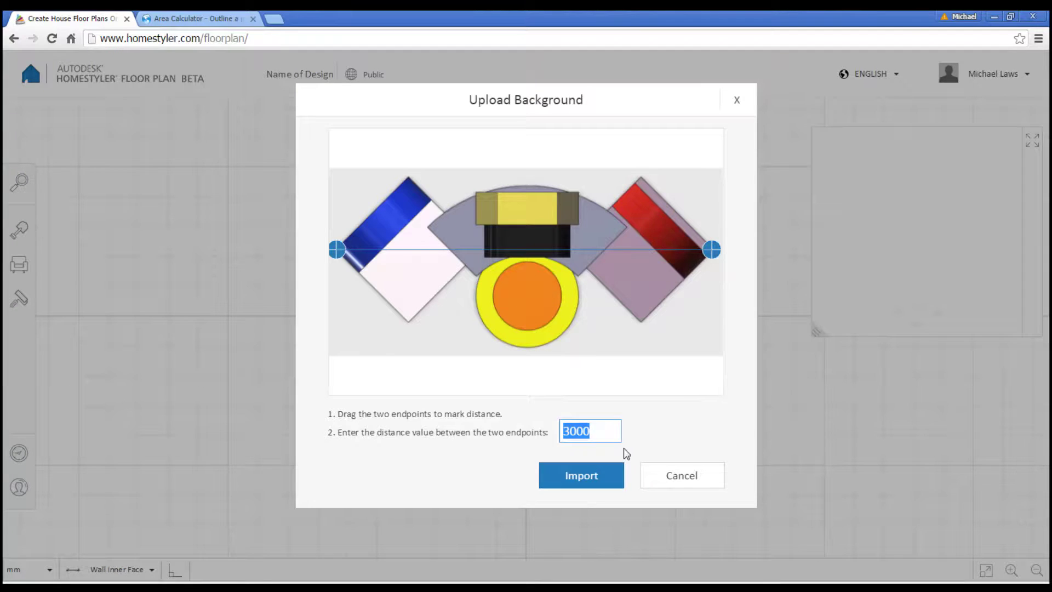
pyautogui.write('85000')
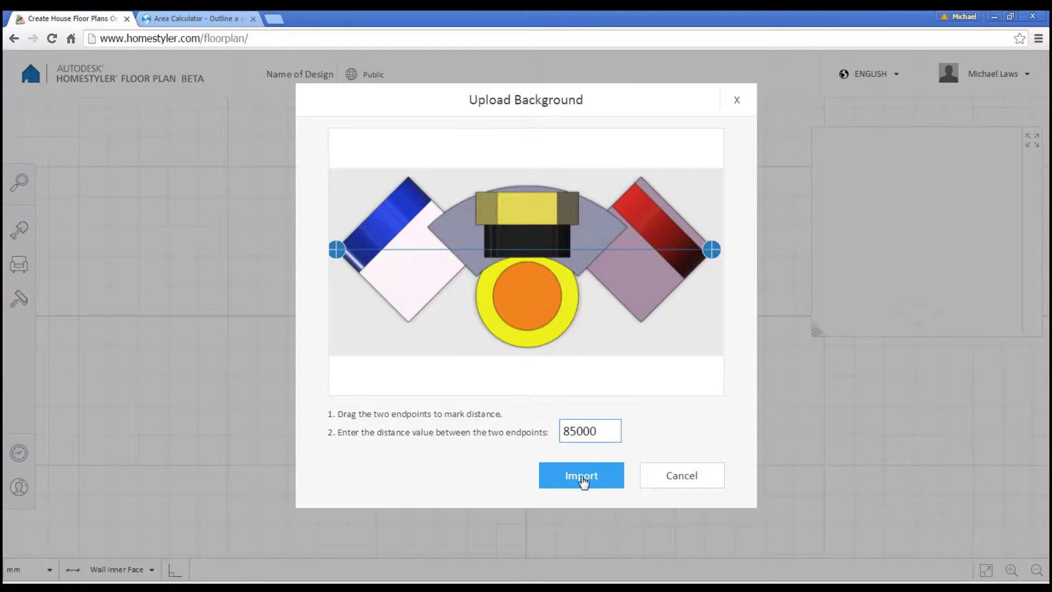
pyautogui.click(582, 477)
# Centre the imported gallery plan on screen and review the room templates and Draw Wall options
pyautogui.scroll(-10, 570, 443)
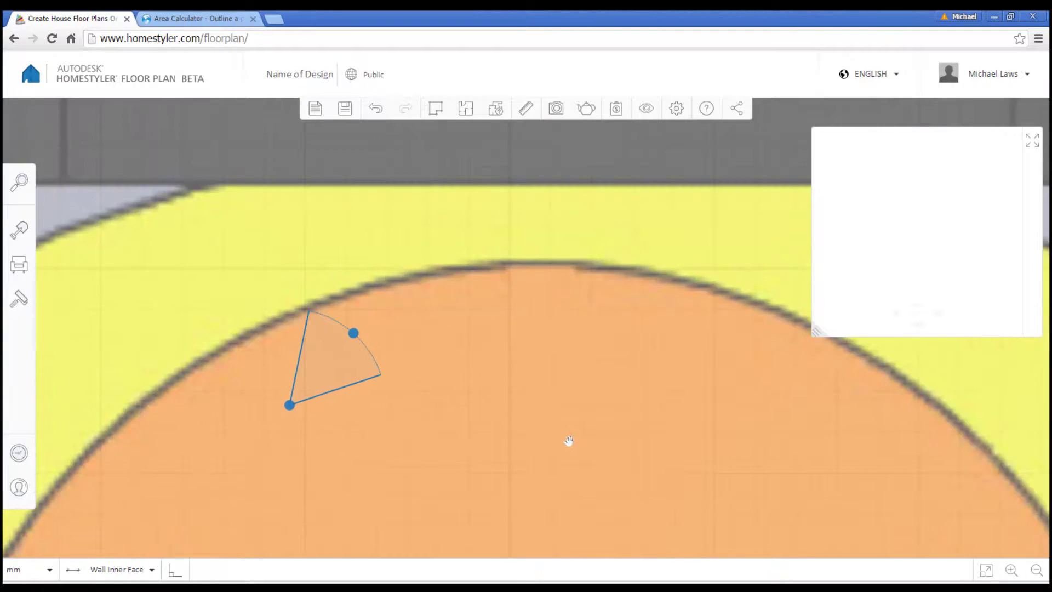
pyautogui.scroll(-2, 579, 452)
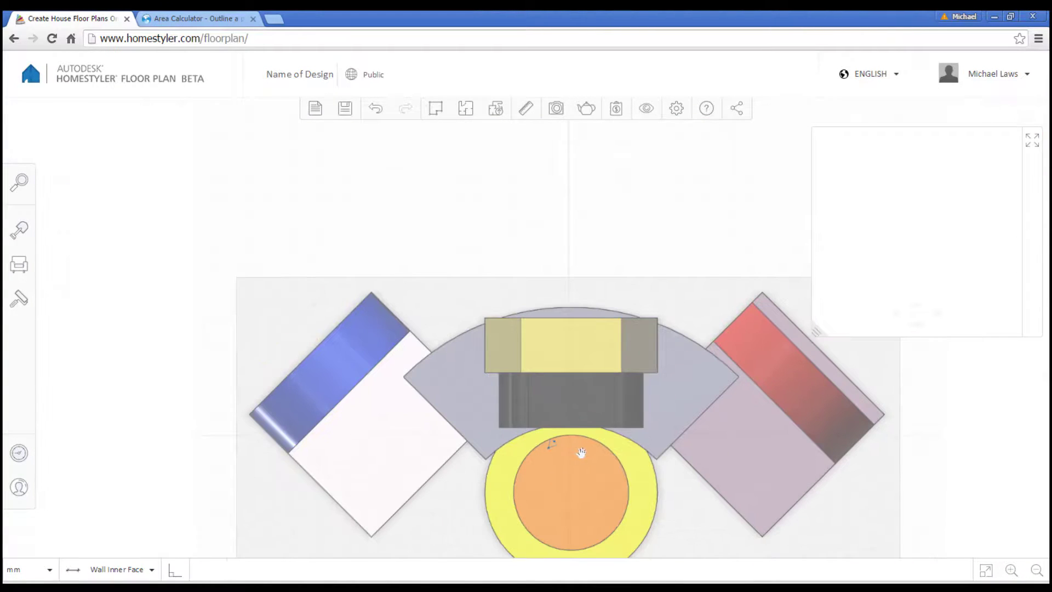
pyautogui.moveTo(601, 472); pyautogui.dragTo(547, 382)
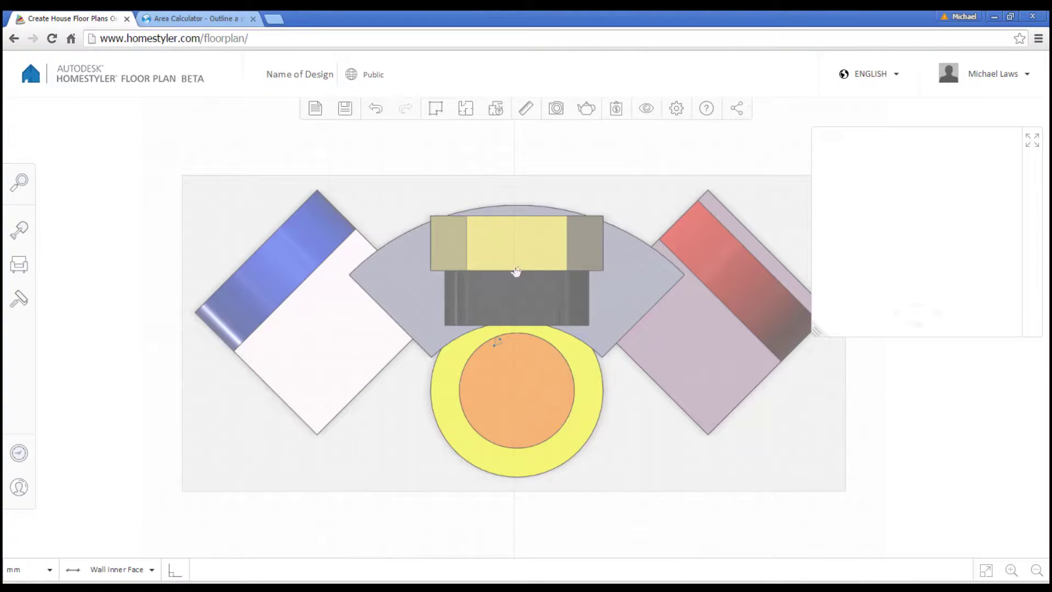
pyautogui.click(467, 110)
pyautogui.click(442, 110)
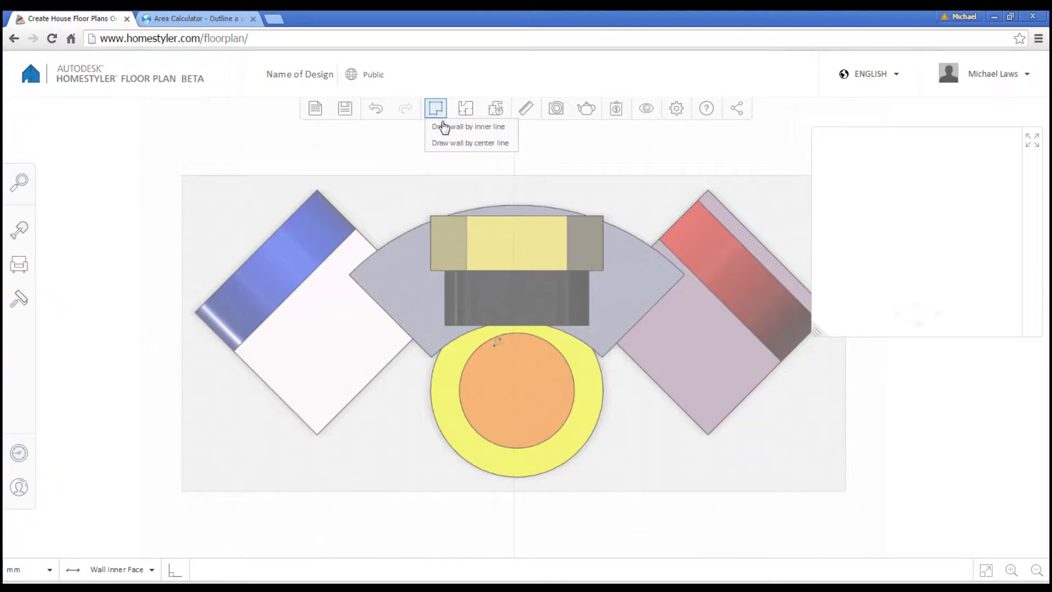
# Choose centre-line wall drawing and frame the left square room
pyautogui.click(446, 143)
pyautogui.scroll(2, 308, 378)
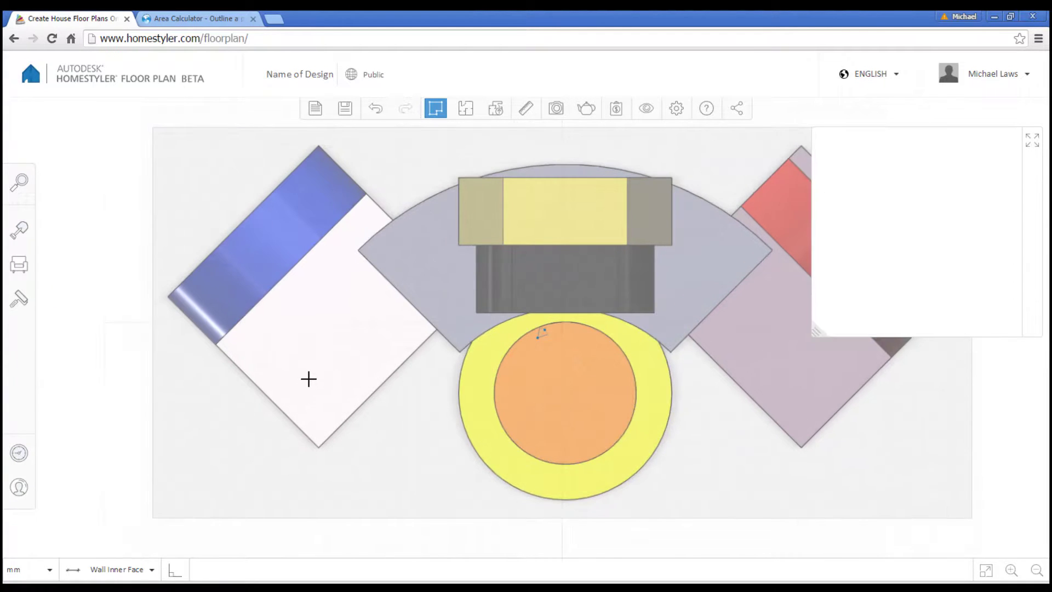
pyautogui.scroll(-1, 307, 378)
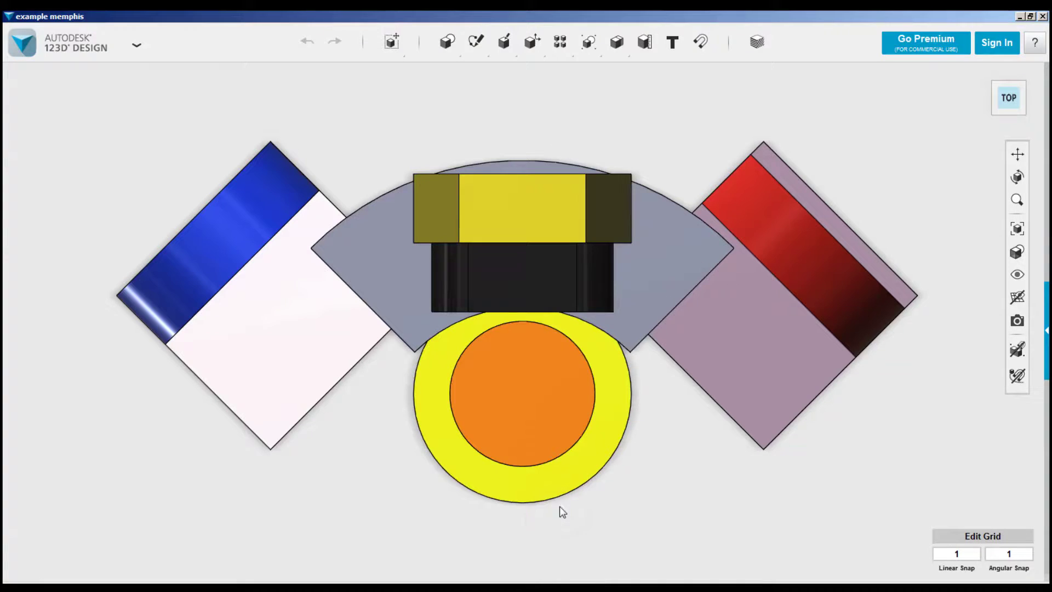
pyautogui.moveTo(558, 509); pyautogui.dragTo(754, 375, button='right')
pyautogui.moveTo(987, 83); pyautogui.dragTo(865, 344)
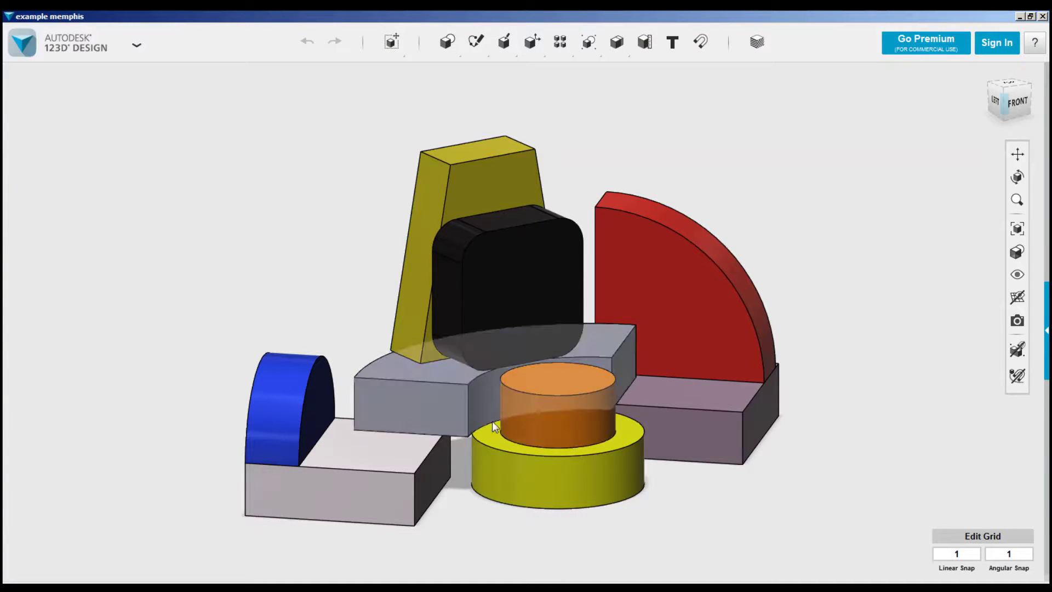
pyautogui.moveTo(495, 426); pyautogui.dragTo(480, 510, button='right')
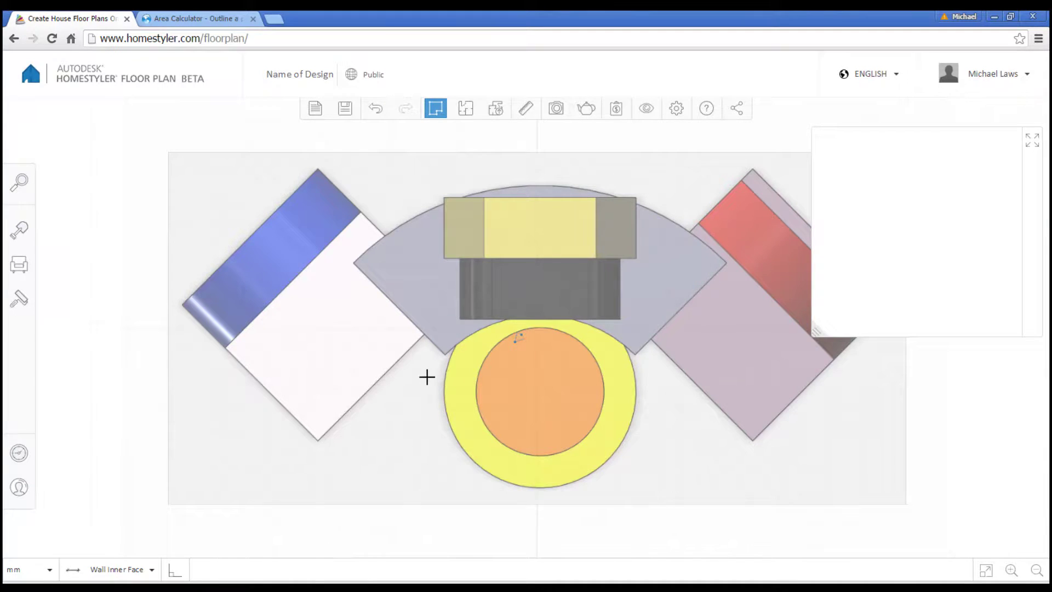
pyautogui.scroll(1, 427, 376)
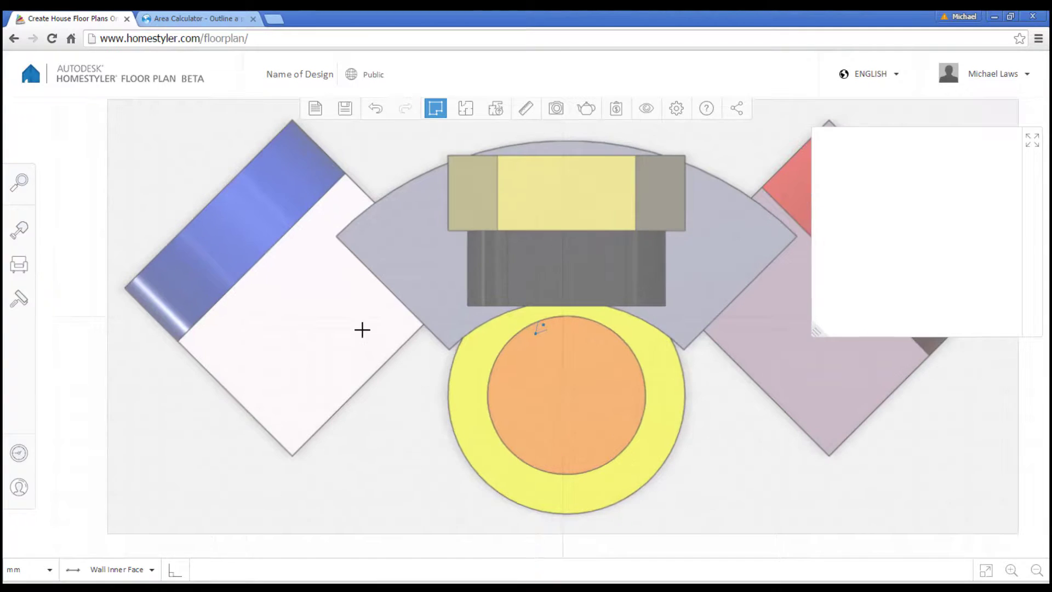
# Trace walls through the left square's bottom, left, top and right corners, closing at the bottom
pyautogui.click(293, 456)
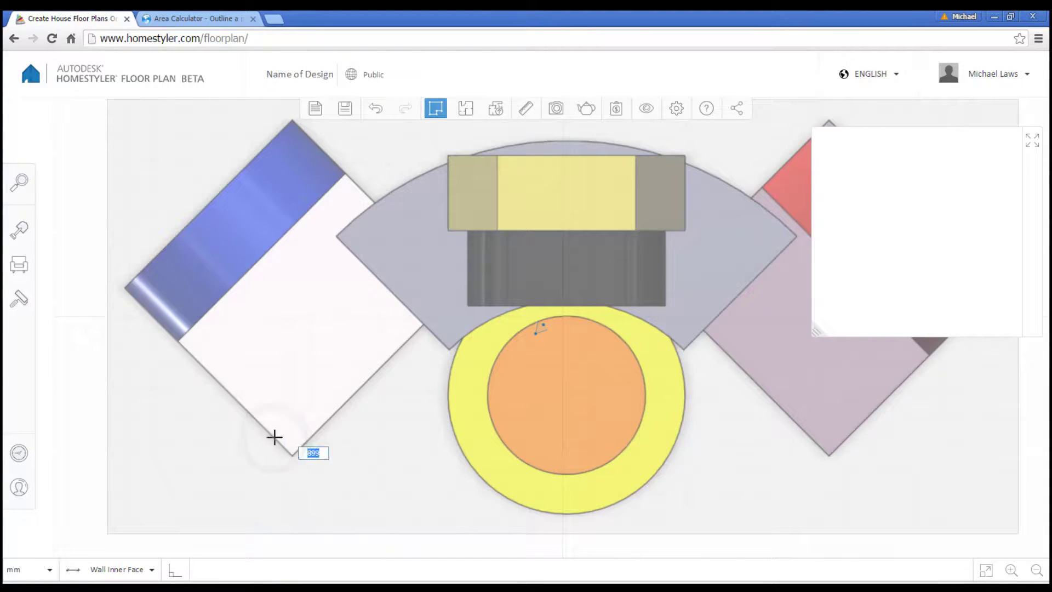
pyautogui.click(123, 290)
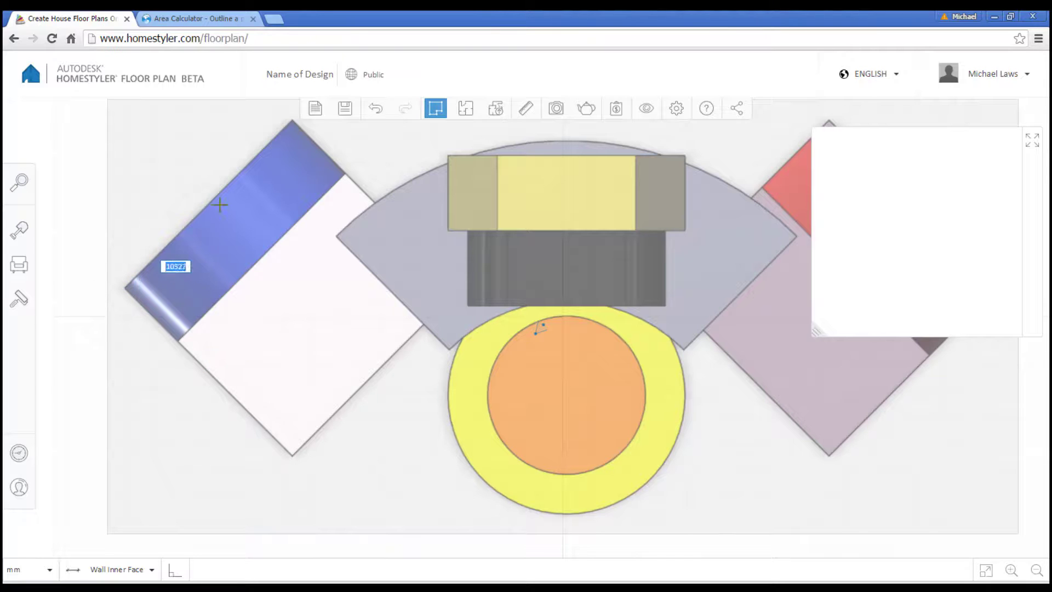
pyautogui.click(292, 121)
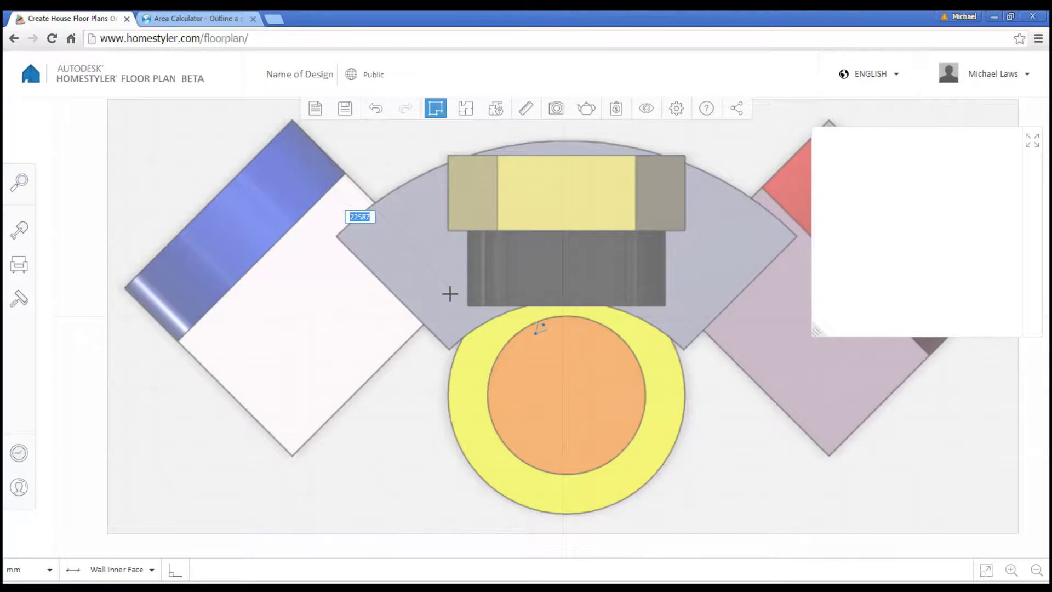
pyautogui.click(452, 294)
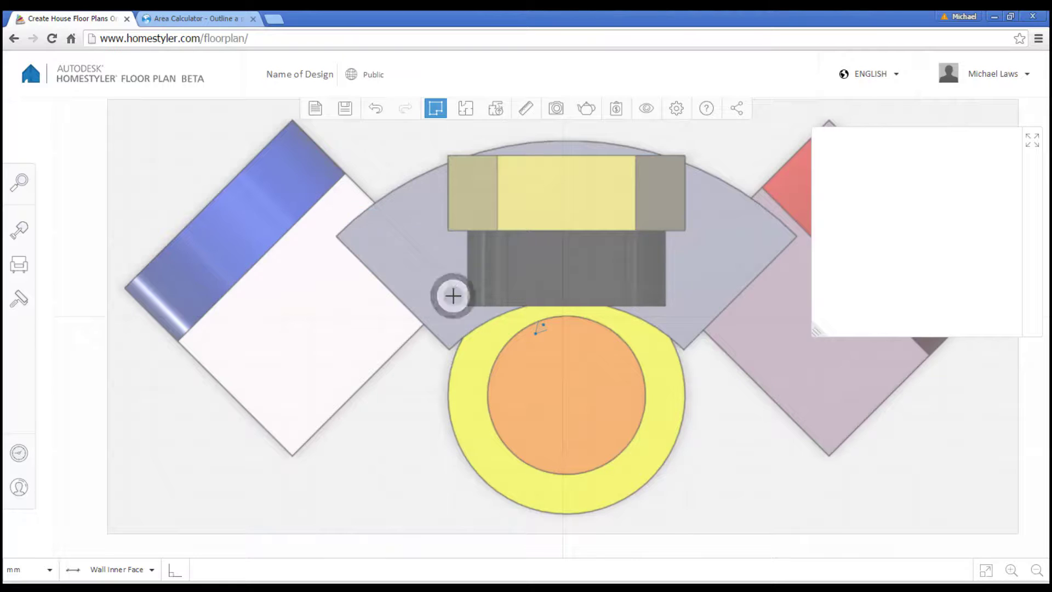
pyautogui.click(293, 455)
pyautogui.scroll(1, 305, 465)
pyautogui.scroll(-1, 328, 432)
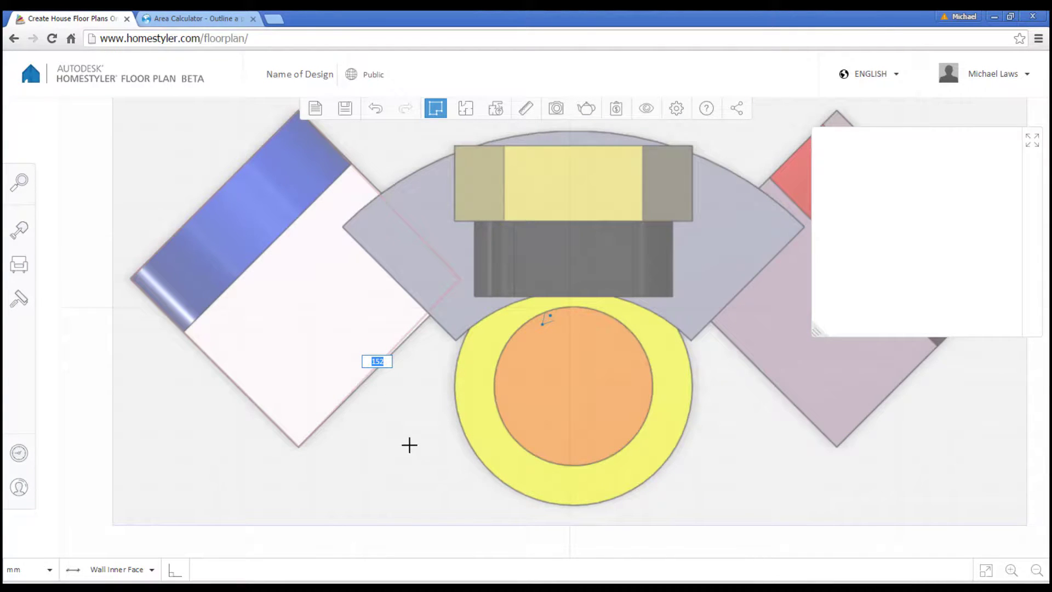
# Cancel the stray wall and drag the left room's corner point to reshape it
pyautogui.press('Escape')
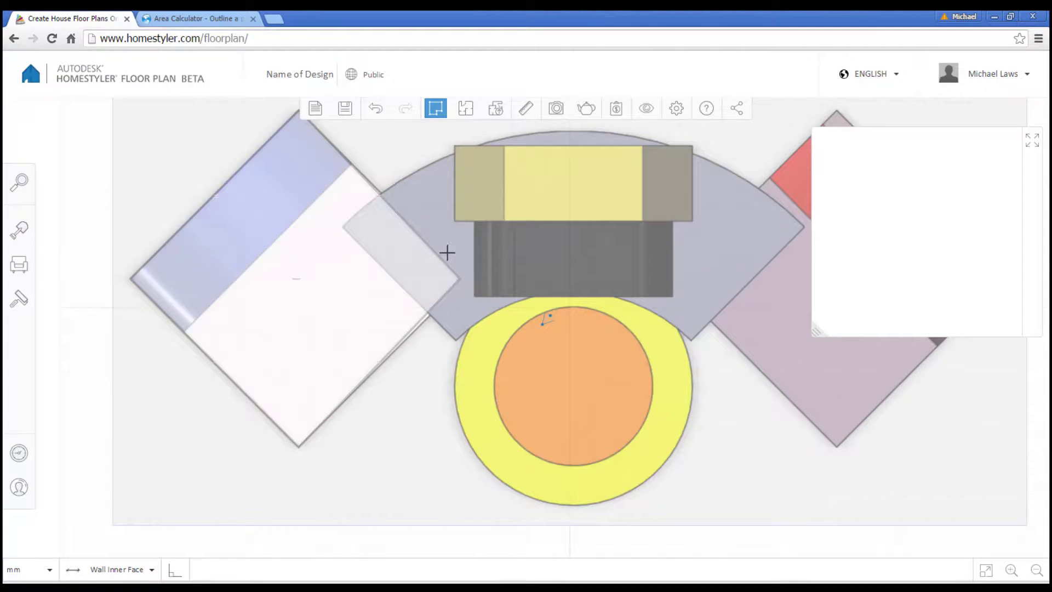
pyautogui.scroll(4, 459, 279)
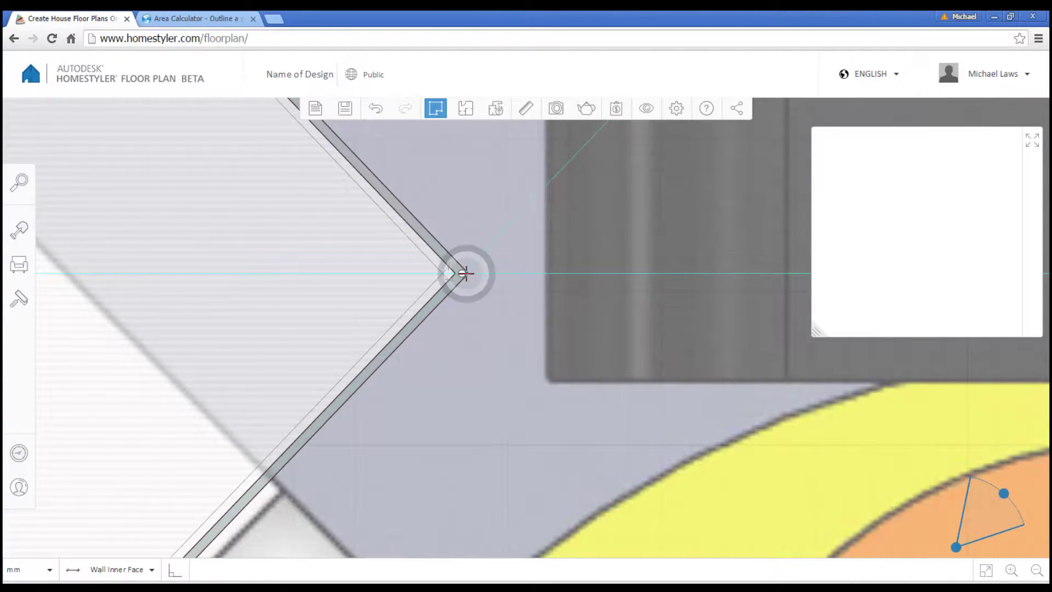
pyautogui.click(465, 273)
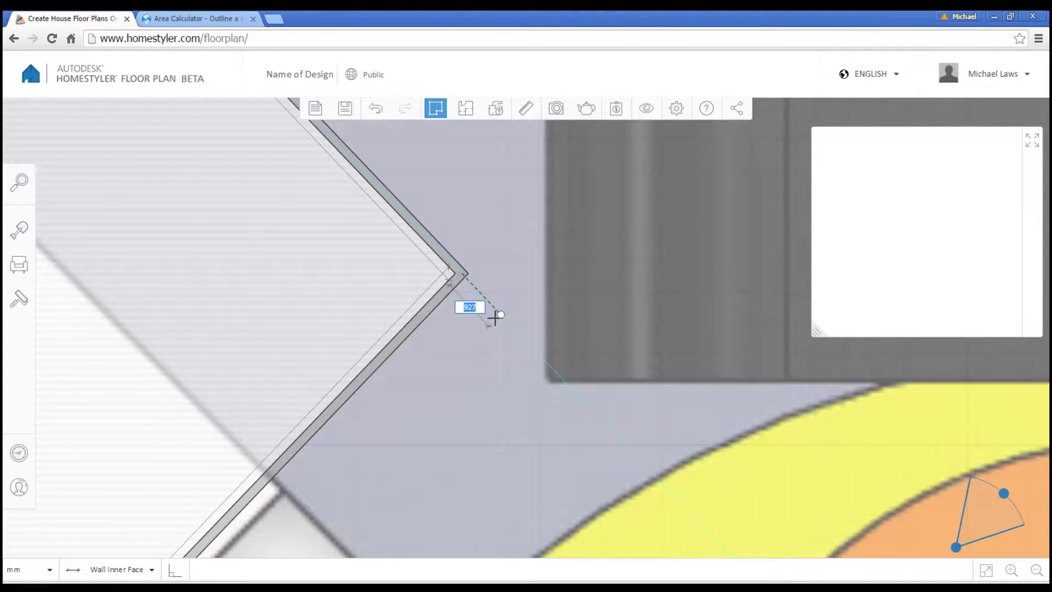
pyautogui.press('Escape')
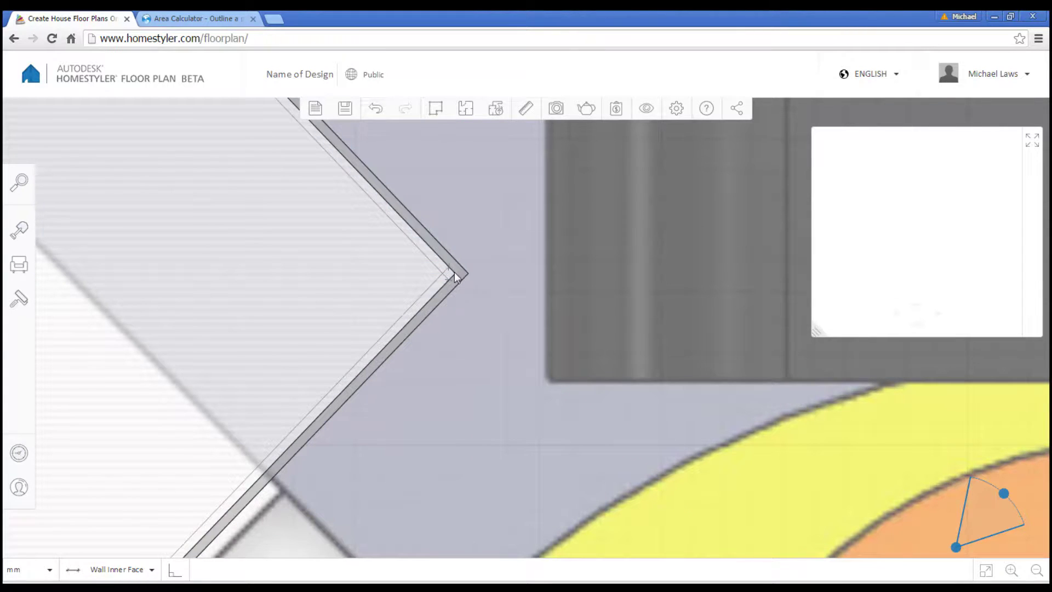
pyautogui.moveTo(462, 273); pyautogui.dragTo(483, 287)
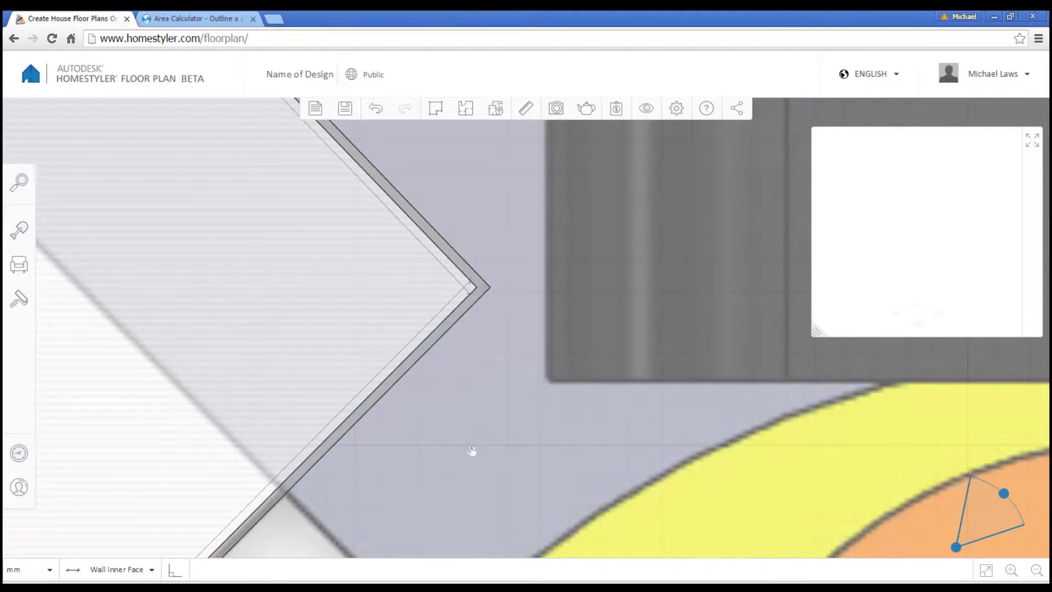
pyautogui.scroll(-5, 470, 454)
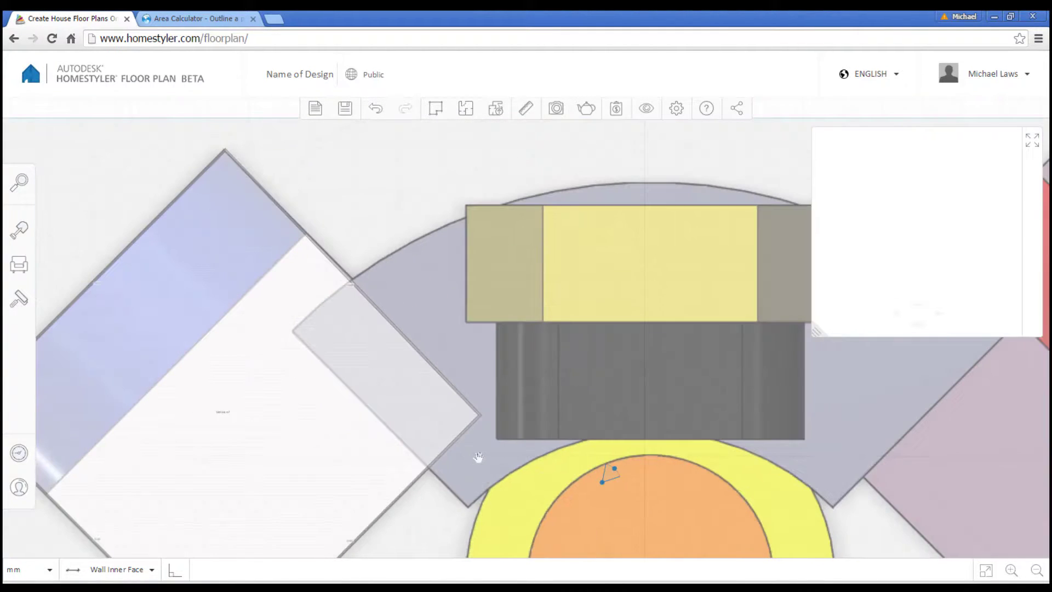
pyautogui.scroll(5, 480, 419)
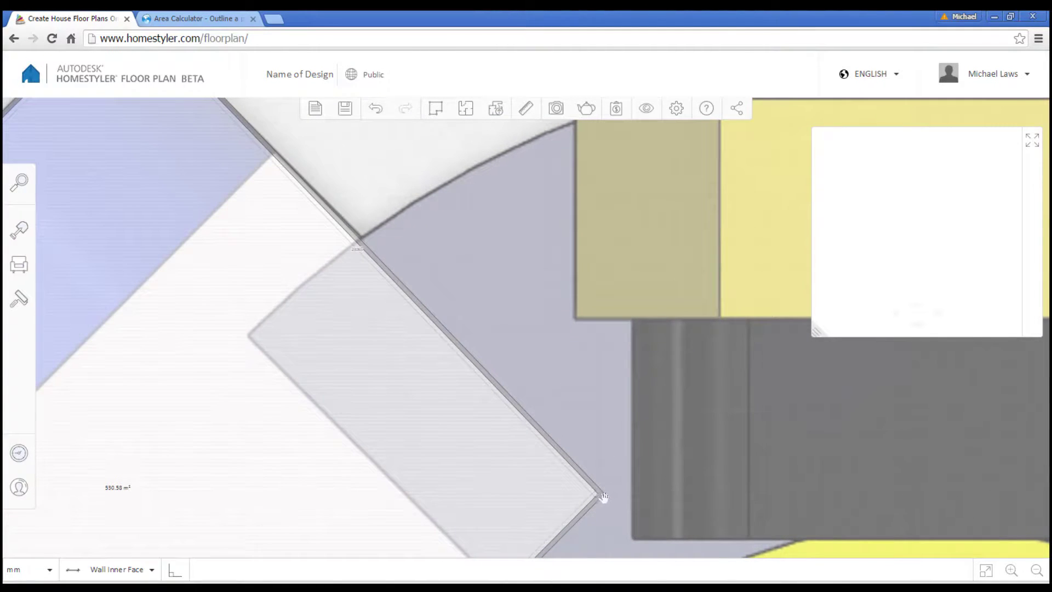
# Snap the left room's corner against the curved room, making the room 532.56 m²
pyautogui.click(603, 495)
pyautogui.moveTo(602, 494); pyautogui.dragTo(605, 488)
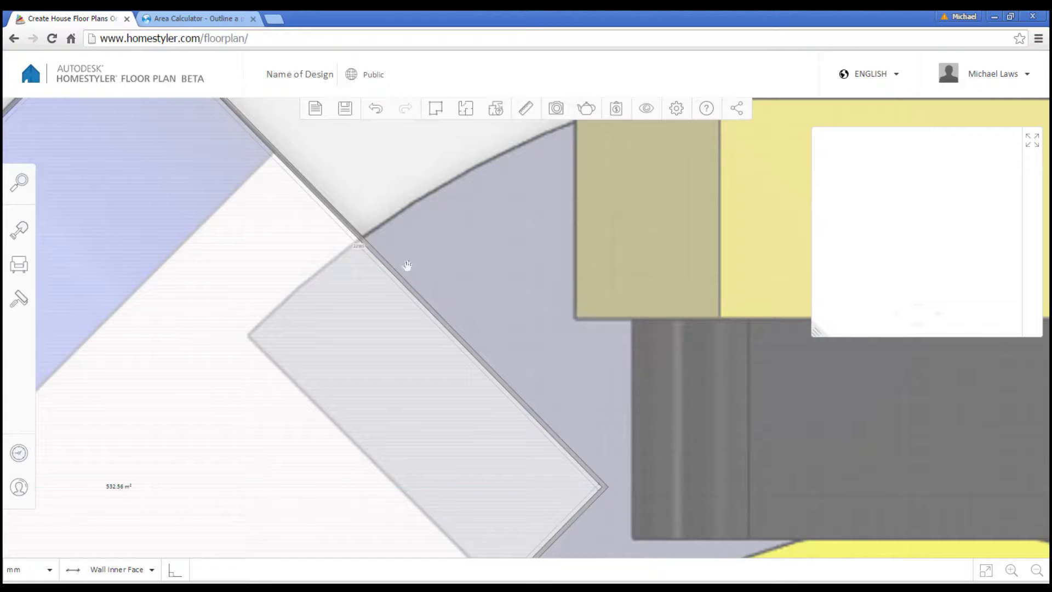
pyautogui.click(498, 270)
pyautogui.scroll(-1, 517, 300)
pyautogui.scroll(-5, 516, 300)
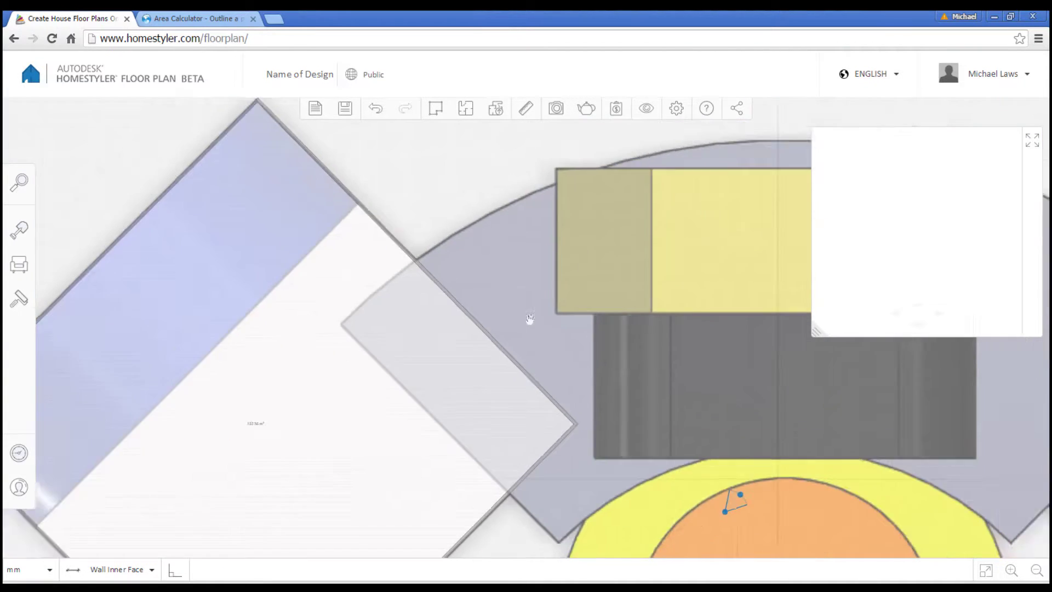
pyautogui.moveTo(632, 364); pyautogui.dragTo(467, 313)
# Draw centre-line walls through the right red square's four corners
pyautogui.click(435, 112)
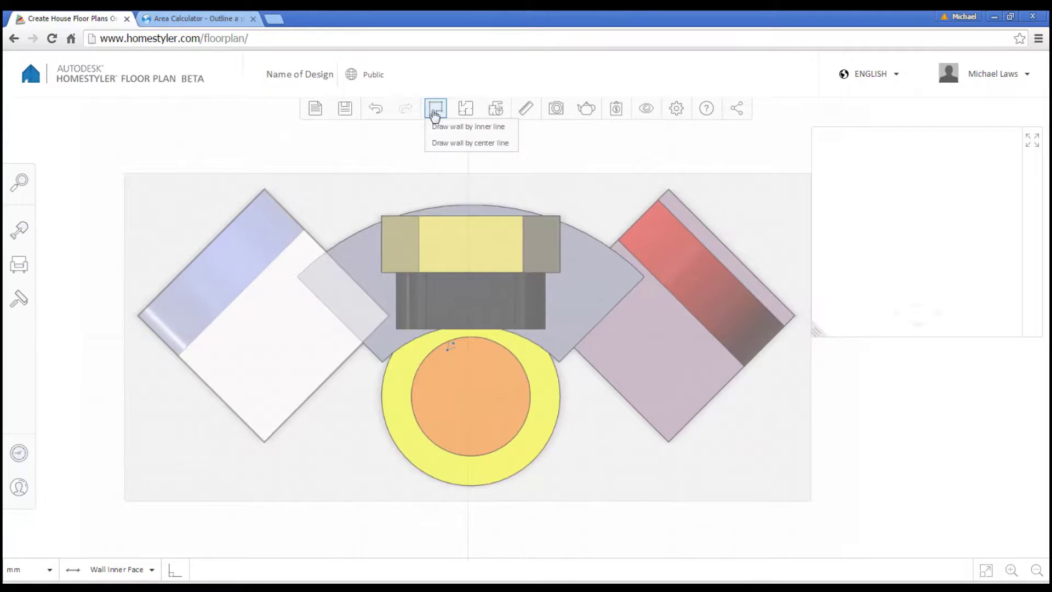
pyautogui.click(438, 143)
pyautogui.click(667, 190)
pyautogui.click(794, 316)
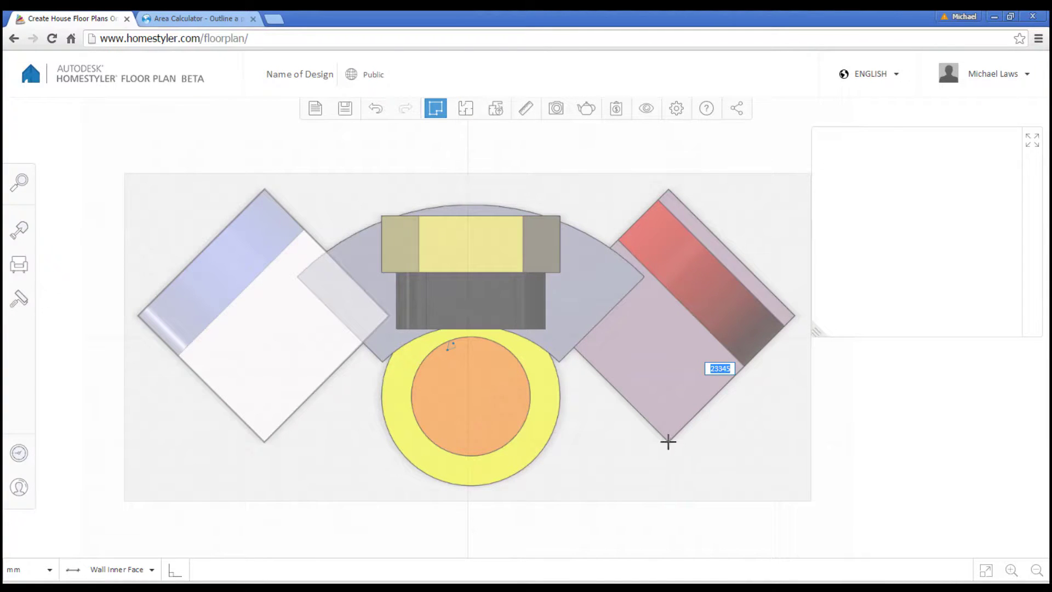
pyautogui.click(668, 440)
pyautogui.click(542, 316)
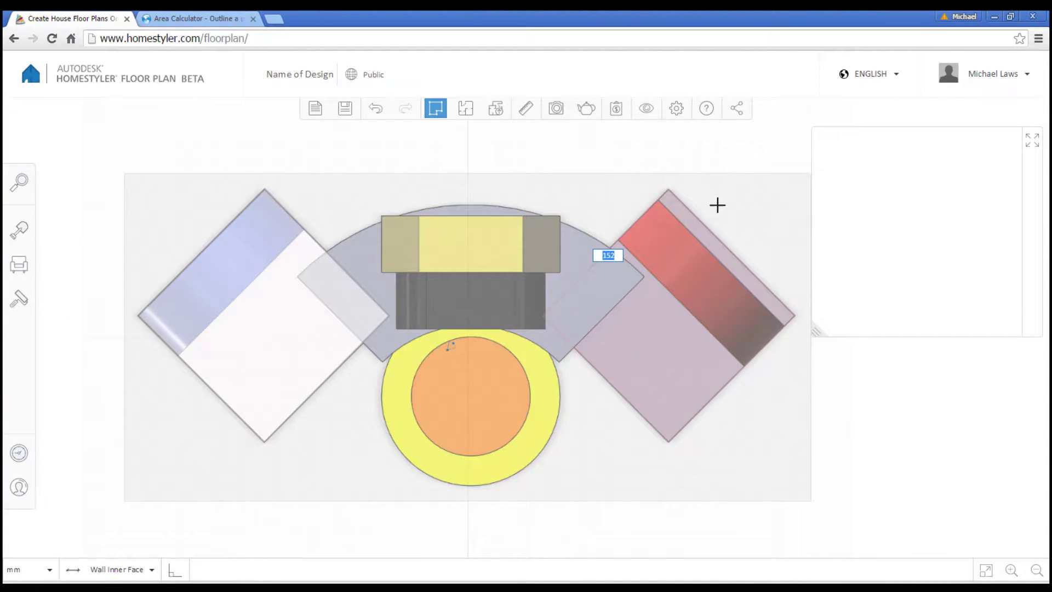
pyautogui.scroll(5, 580, 359)
pyautogui.scroll(-3, 576, 369)
pyautogui.scroll(2, 451, 428)
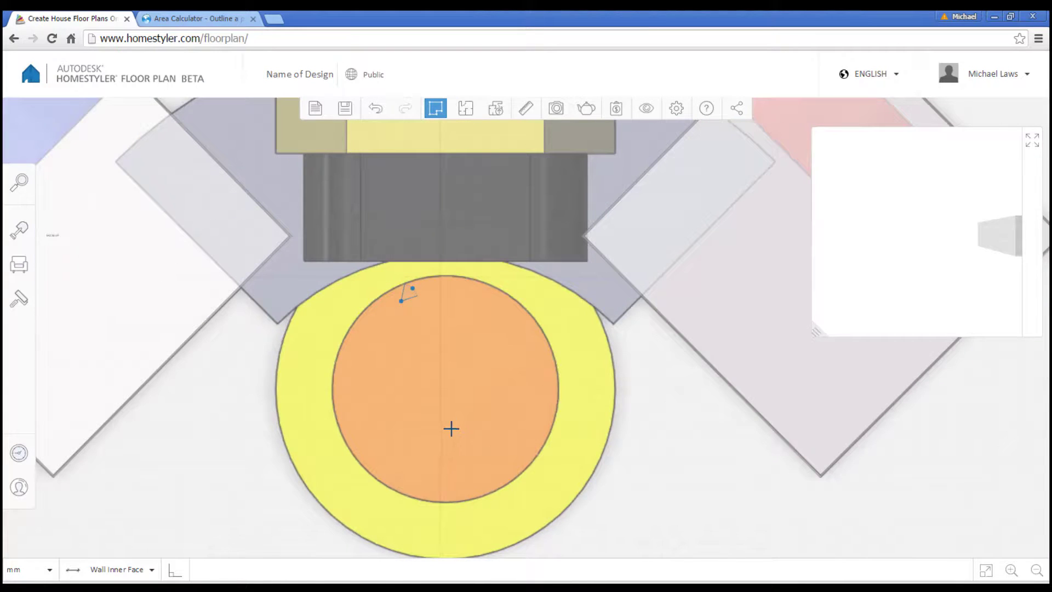
pyautogui.moveTo(652, 468); pyautogui.dragTo(634, 393)
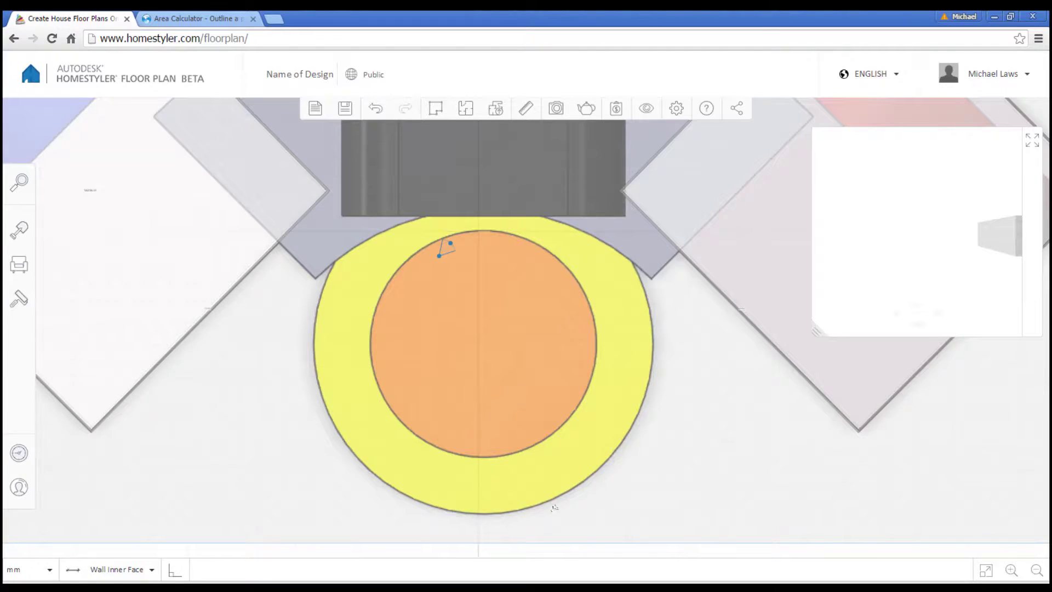
pyautogui.moveTo(438, 113)
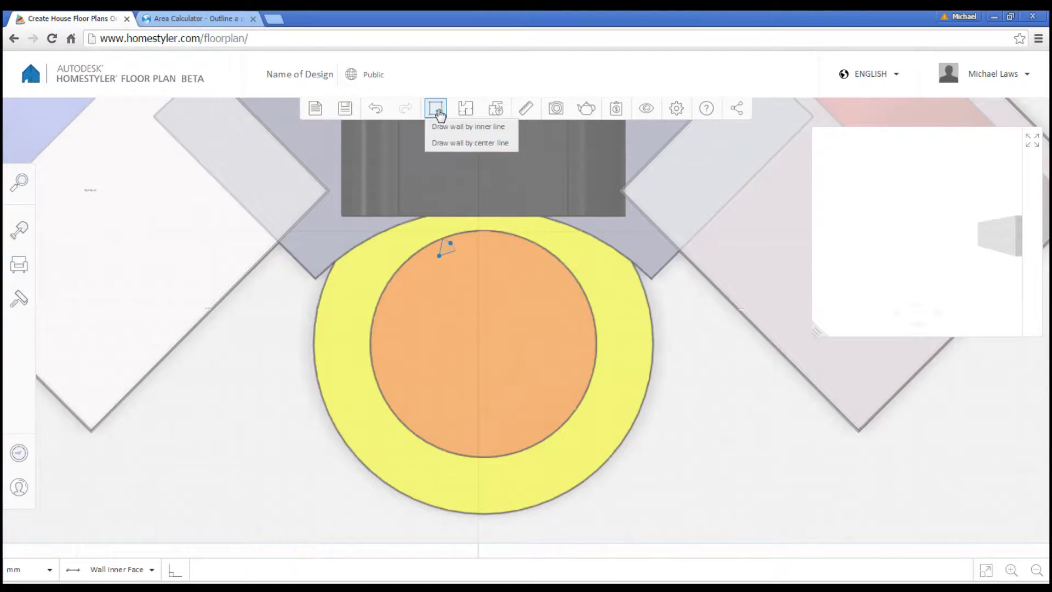
pyautogui.click(445, 143)
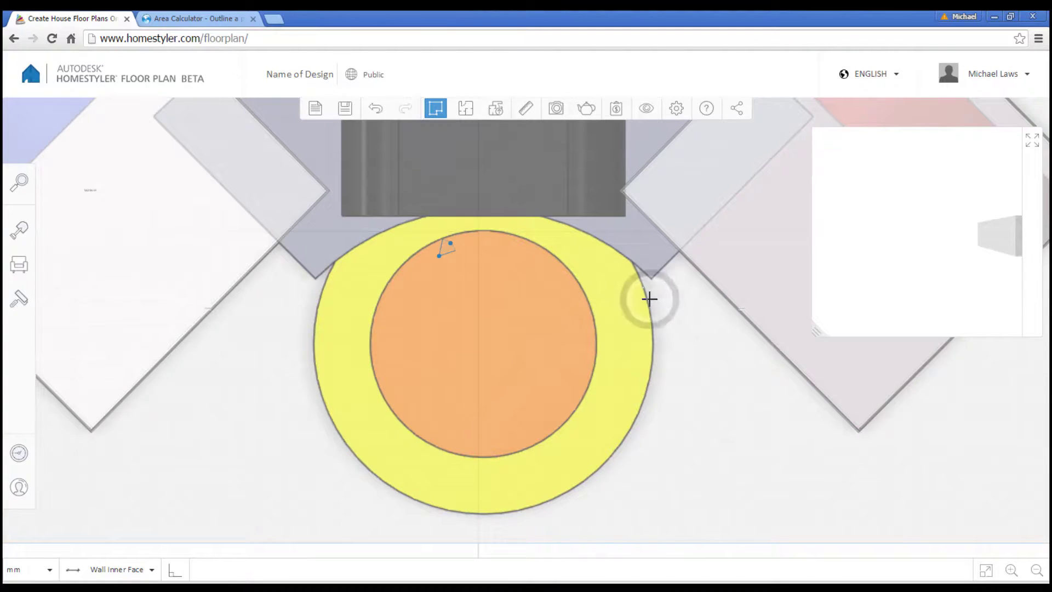
pyautogui.click(649, 298)
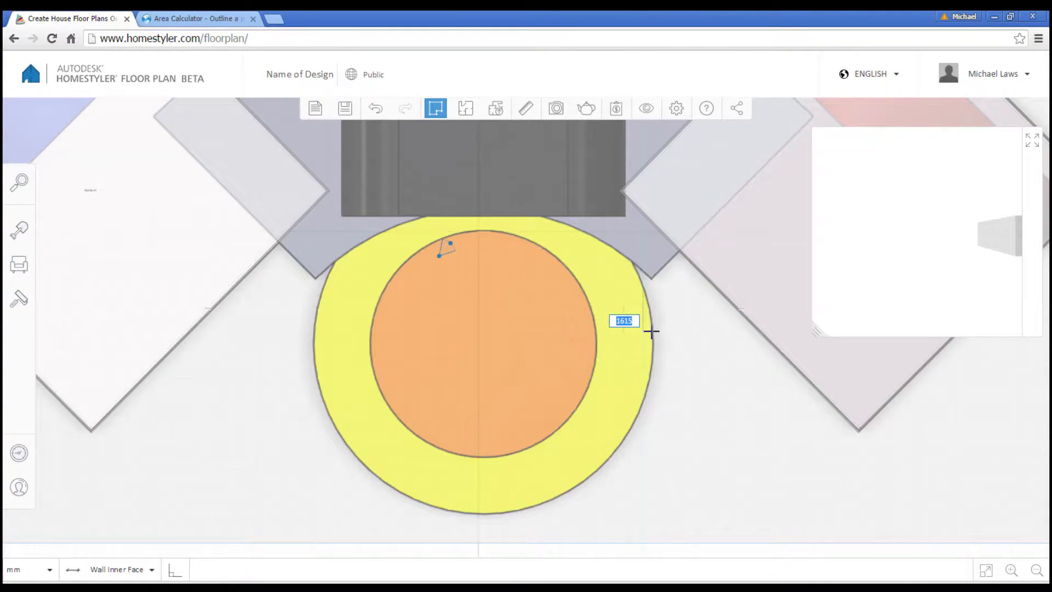
pyautogui.scroll(5, 651, 331)
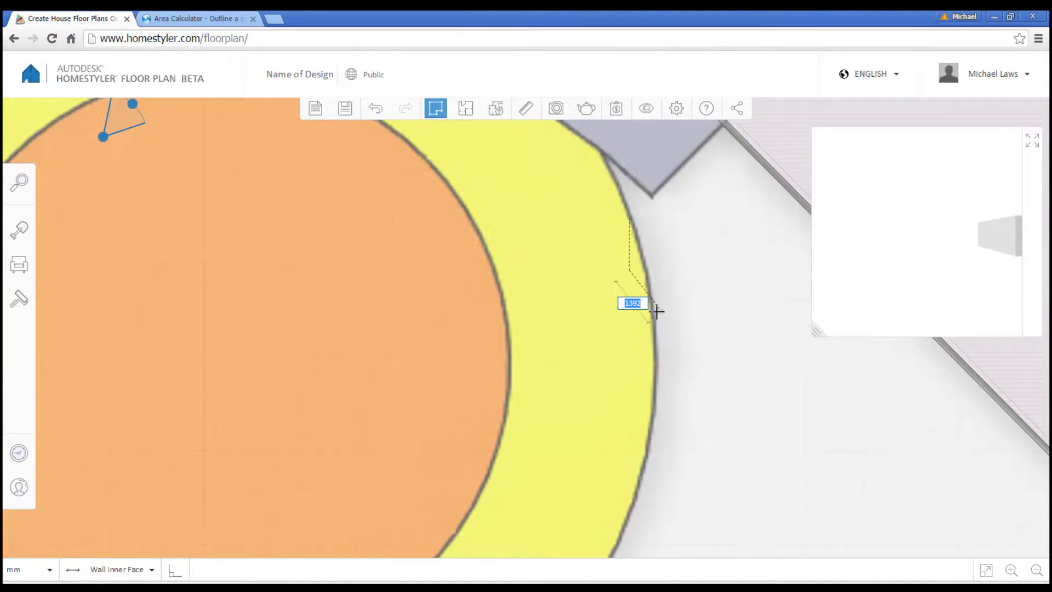
pyautogui.press('Escape')
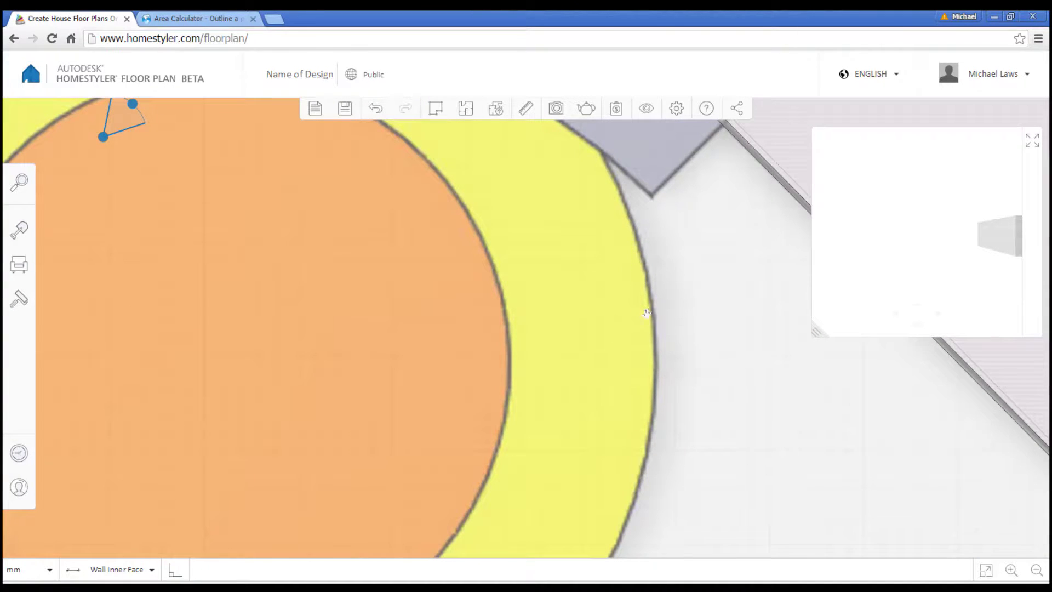
pyautogui.moveTo(436, 110)
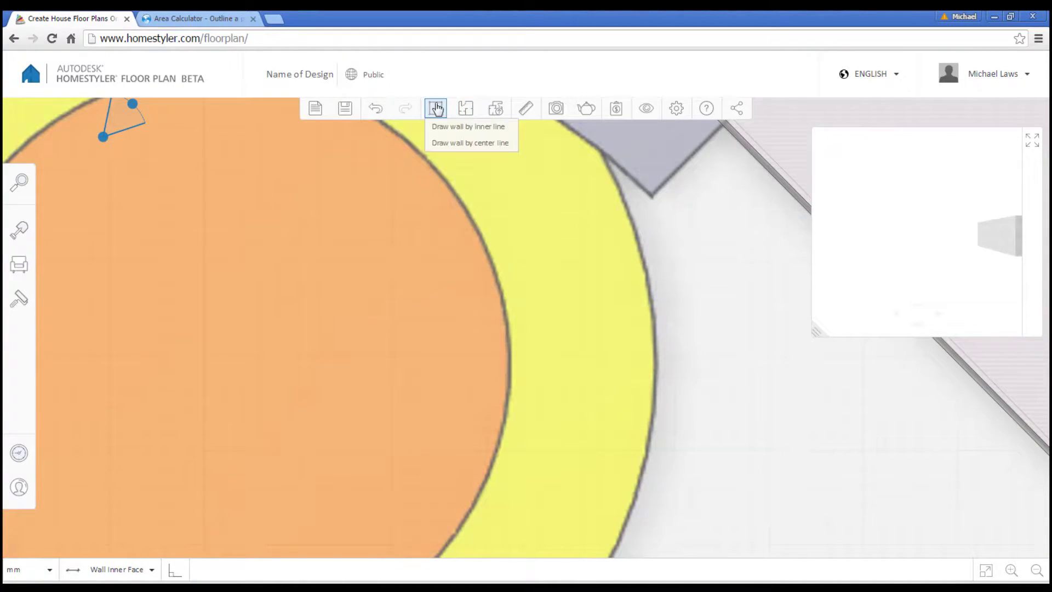
# Begin centre-line walls on the yellow circle's outer edge, placing points down its right side
pyautogui.click(445, 144)
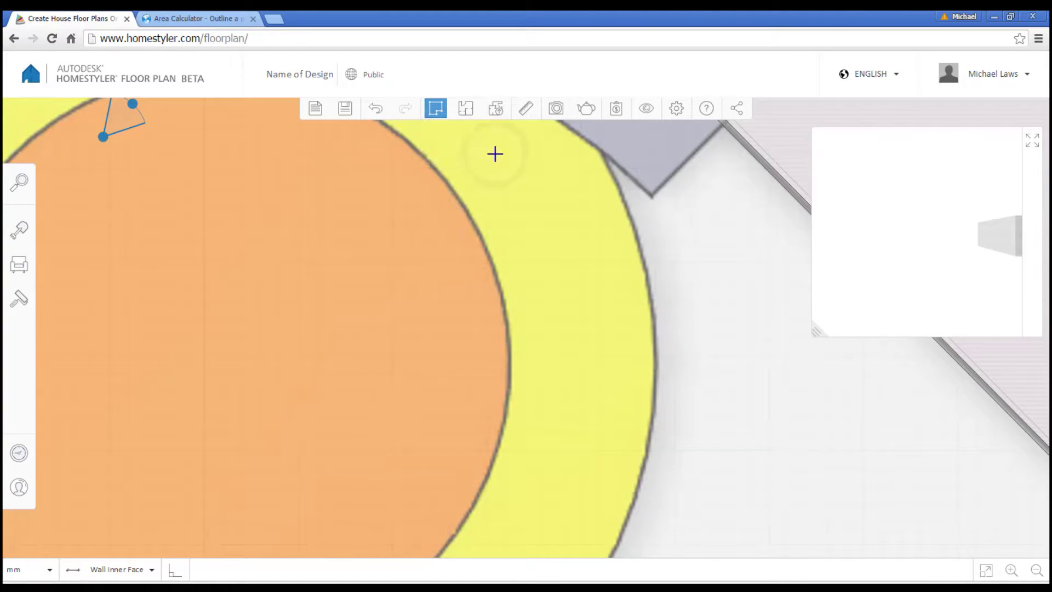
pyautogui.click(615, 180)
pyautogui.click(630, 212)
pyautogui.click(642, 251)
pyautogui.click(653, 298)
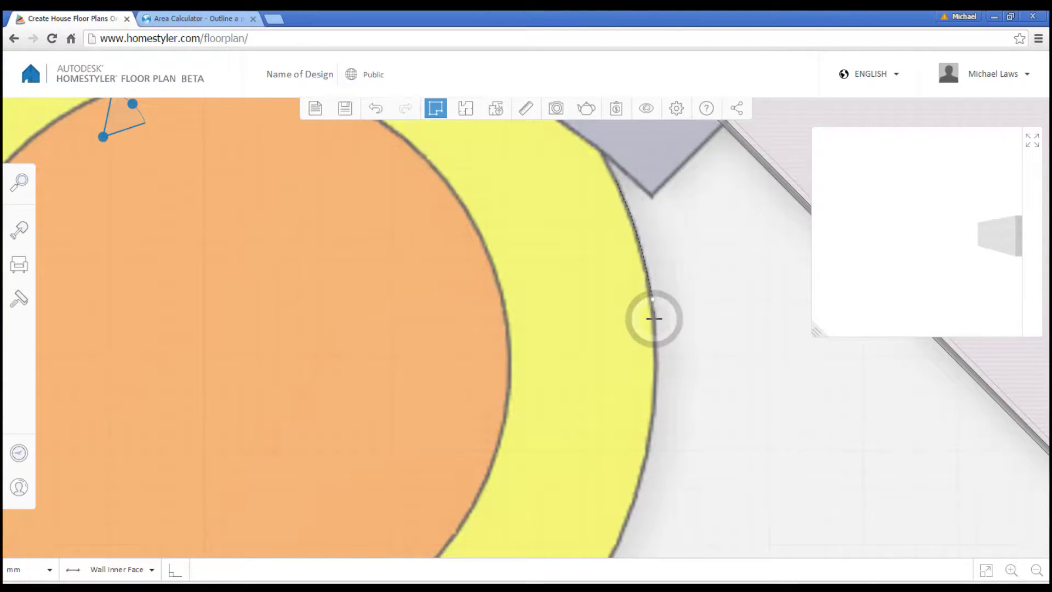
pyautogui.click(655, 336)
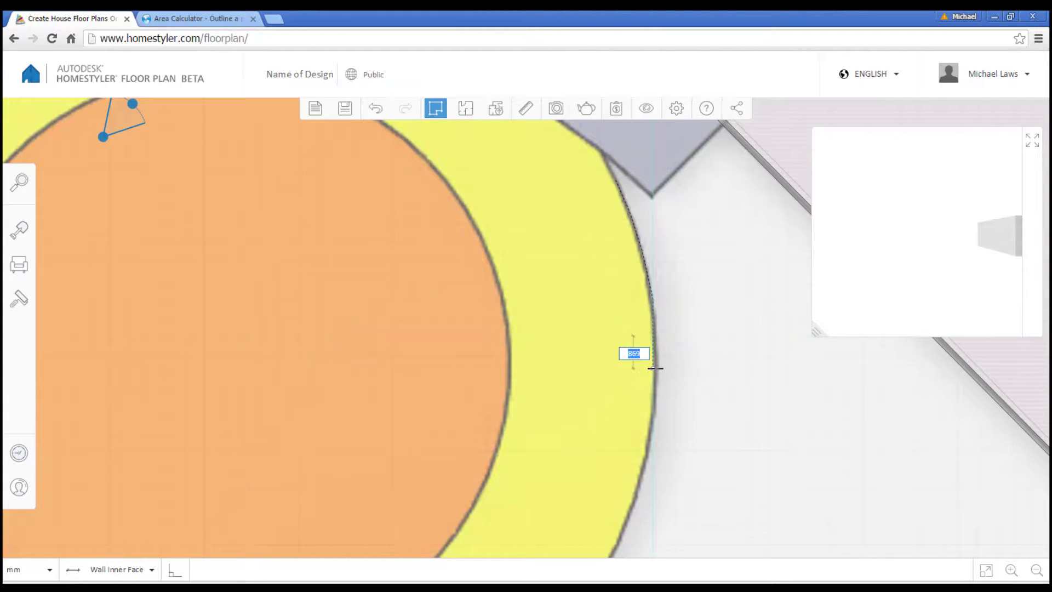
pyautogui.scroll(2, 655, 369)
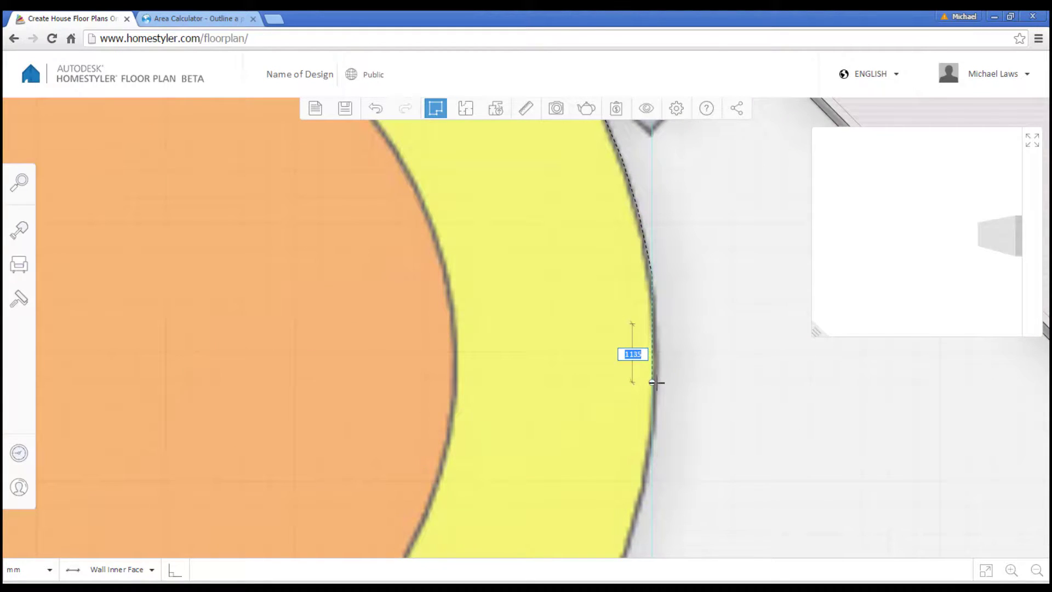
pyautogui.click(655, 383)
pyautogui.click(652, 429)
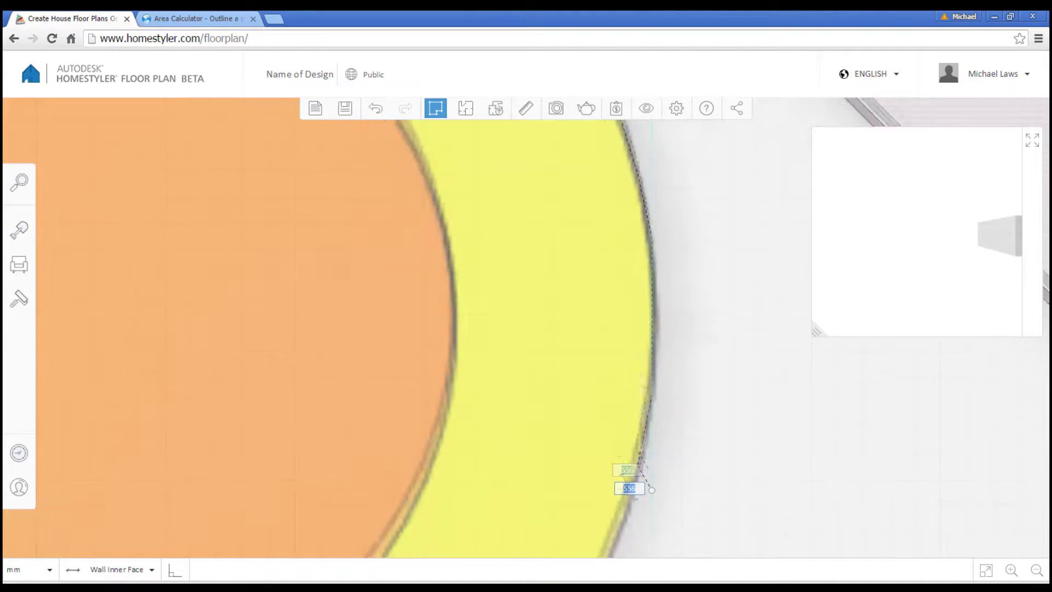
# Continue the wall points around the lower part of the circle
pyautogui.moveTo(629, 481); pyautogui.dragTo(616, 276, button='middle')
pyautogui.click(616, 277)
pyautogui.click(591, 333)
pyautogui.click(559, 371)
pyautogui.click(496, 460)
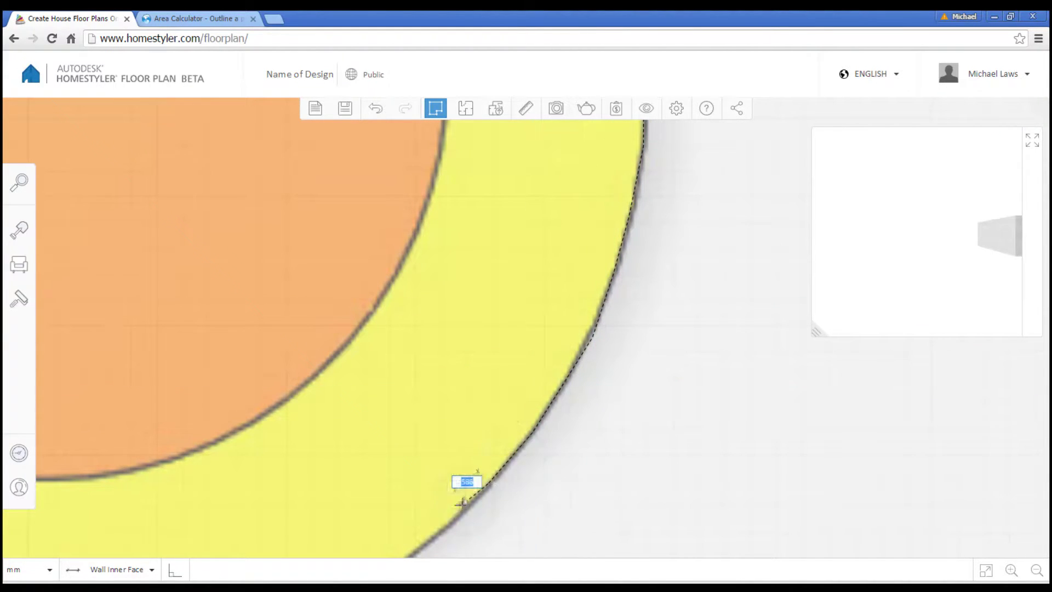
pyautogui.click(450, 502)
pyautogui.moveTo(420, 534); pyautogui.dragTo(586, 254, button='middle')
pyautogui.click(522, 282)
pyautogui.click(416, 334)
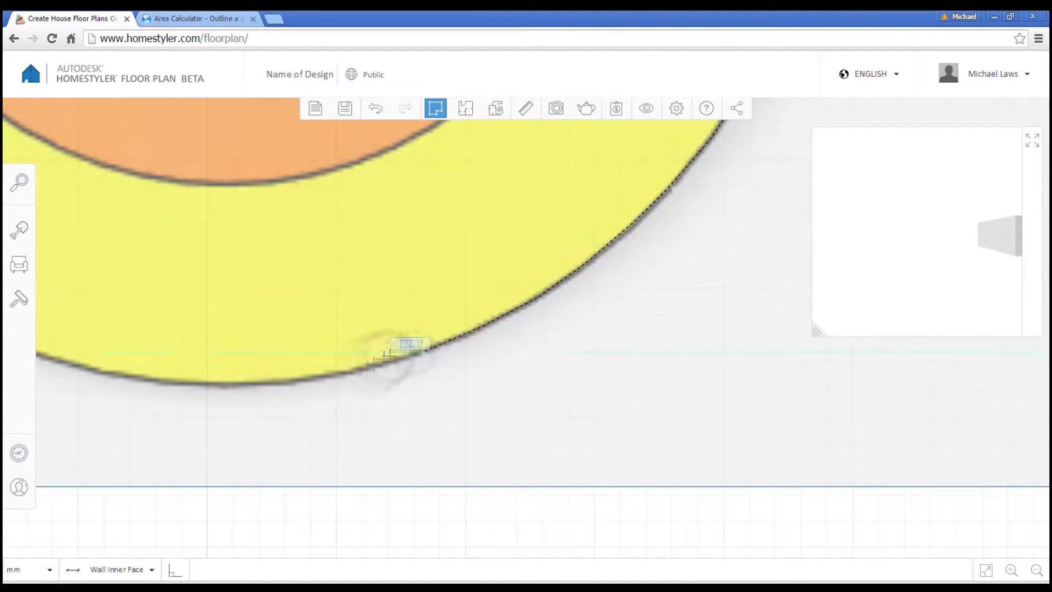
pyautogui.click(353, 369)
pyautogui.click(225, 383)
# Carry the wall points up the circle's far side
pyautogui.moveTo(165, 378); pyautogui.dragTo(498, 404, button='middle')
pyautogui.click(501, 408)
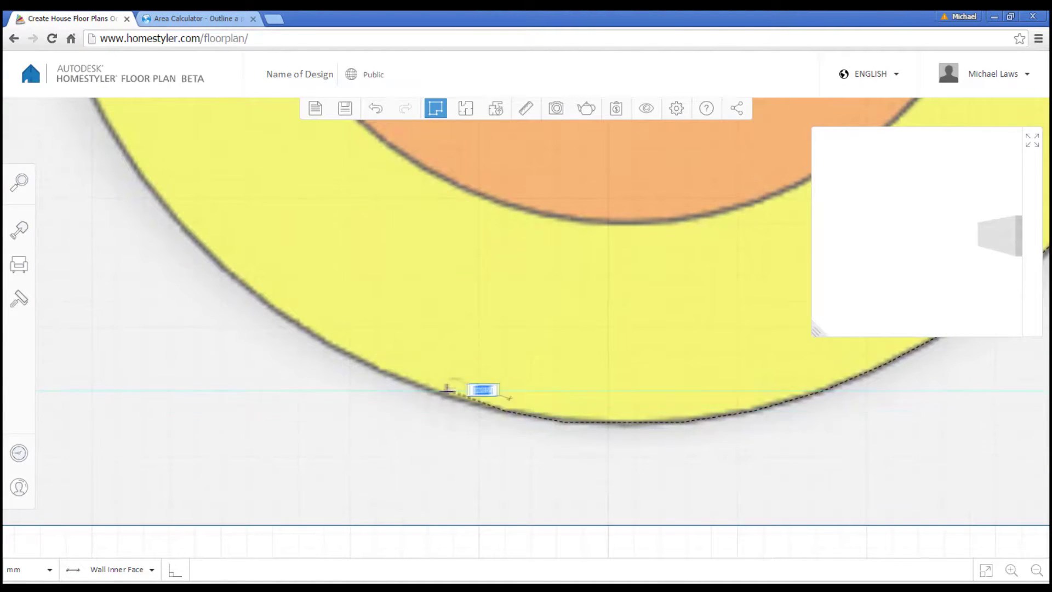
pyautogui.click(438, 378)
pyautogui.click(367, 359)
pyautogui.click(299, 321)
pyautogui.click(233, 274)
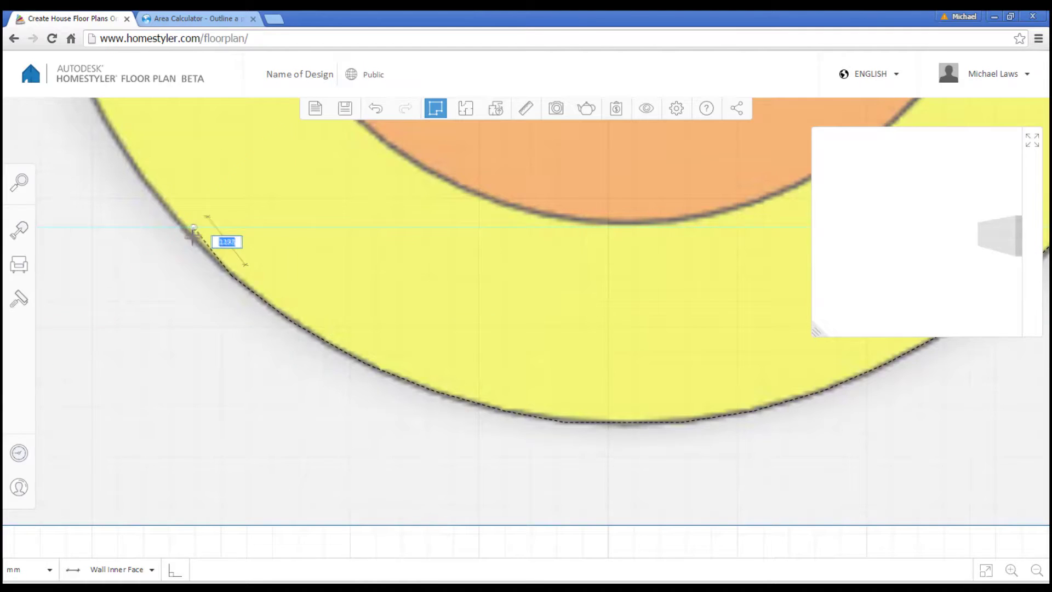
pyautogui.click(159, 197)
pyautogui.moveTo(159, 198); pyautogui.dragTo(356, 430, button='middle')
pyautogui.click(314, 355)
pyautogui.click(293, 307)
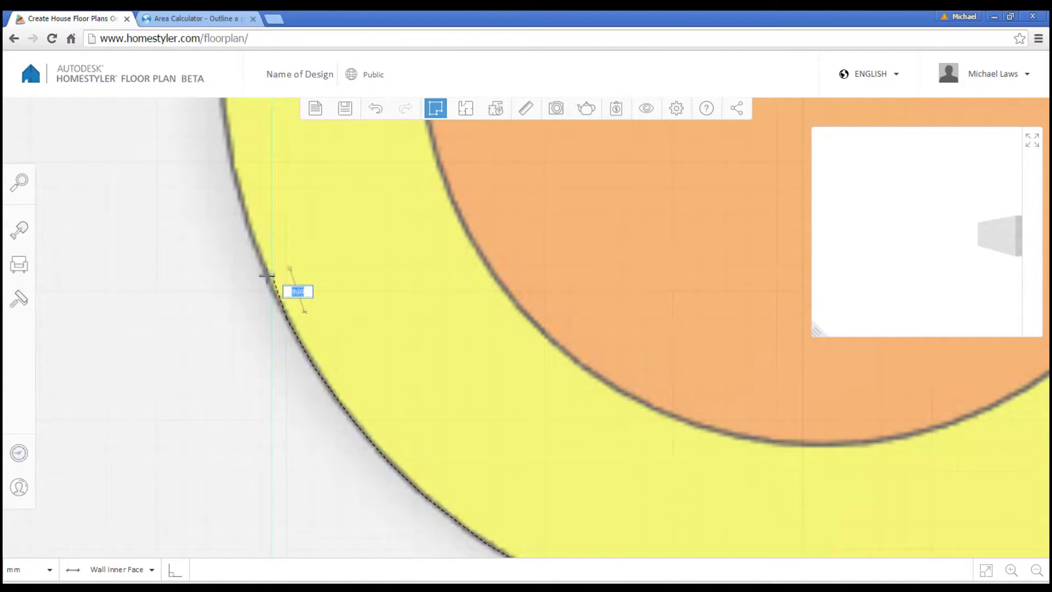
pyautogui.click(272, 276)
# Close the ring near the grey room's corner and end wall drawing, giving a 413.13 m² floor
pyautogui.moveTo(237, 180); pyautogui.dragTo(334, 305, button='middle')
pyautogui.scroll(3, 336, 284)
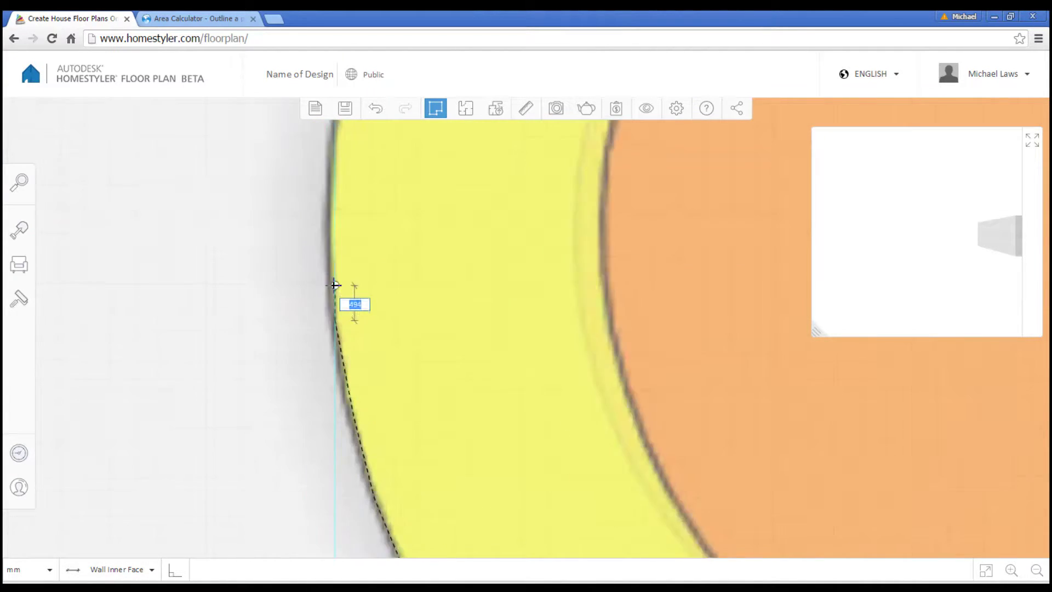
pyautogui.click(335, 211)
pyautogui.scroll(-5, 422, 197)
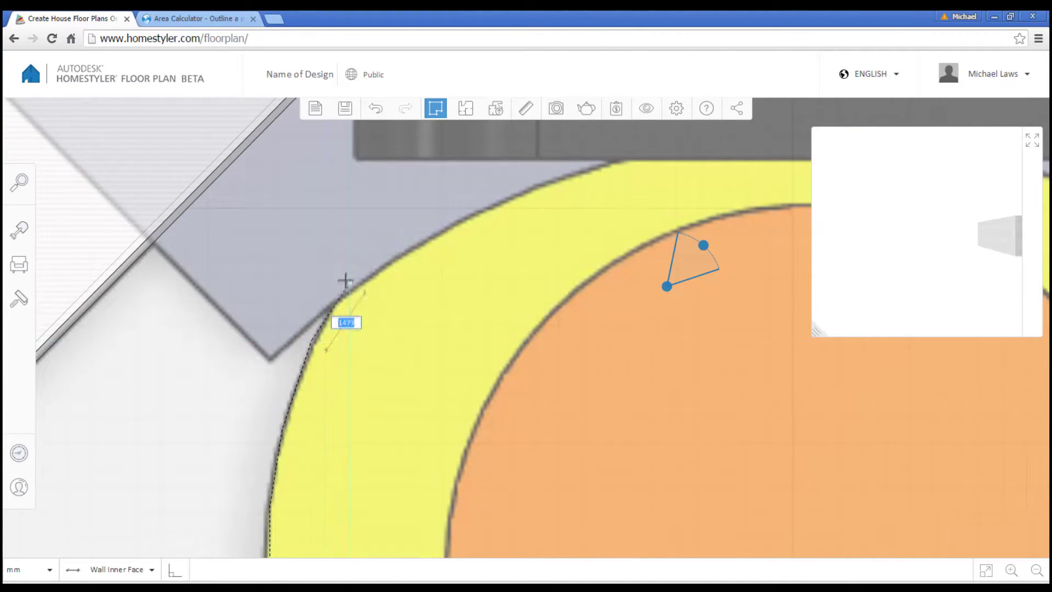
pyautogui.scroll(-2, 336, 371)
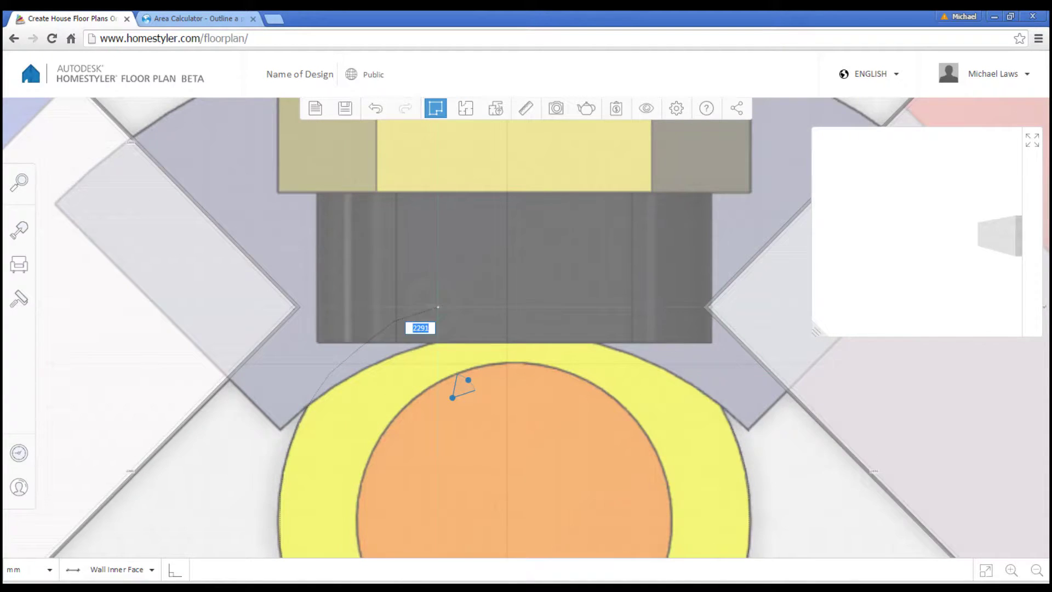
pyautogui.scroll(2, 462, 307)
pyautogui.click(462, 296)
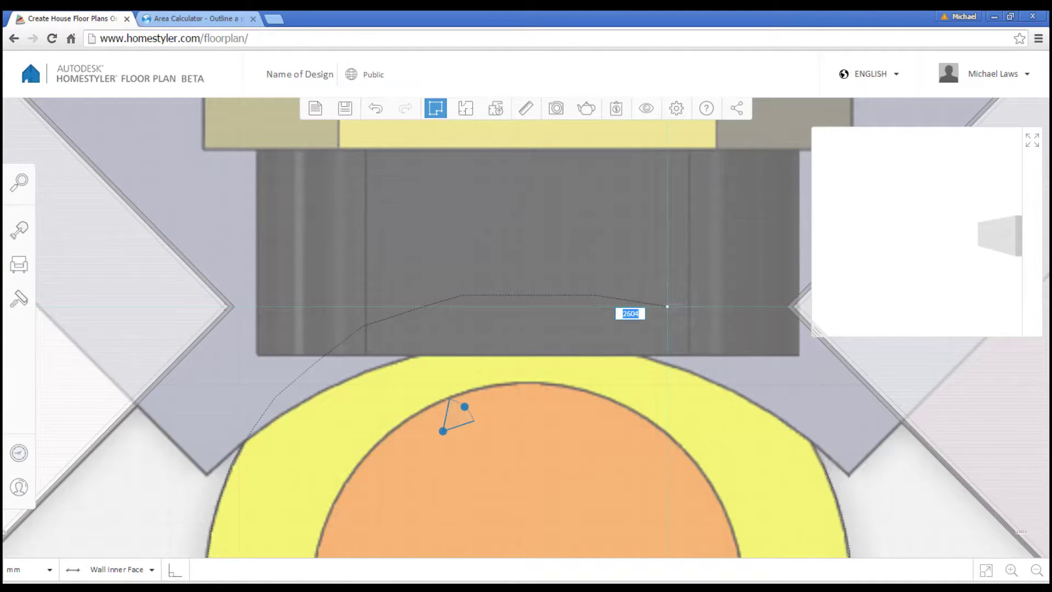
pyautogui.scroll(3, 802, 421)
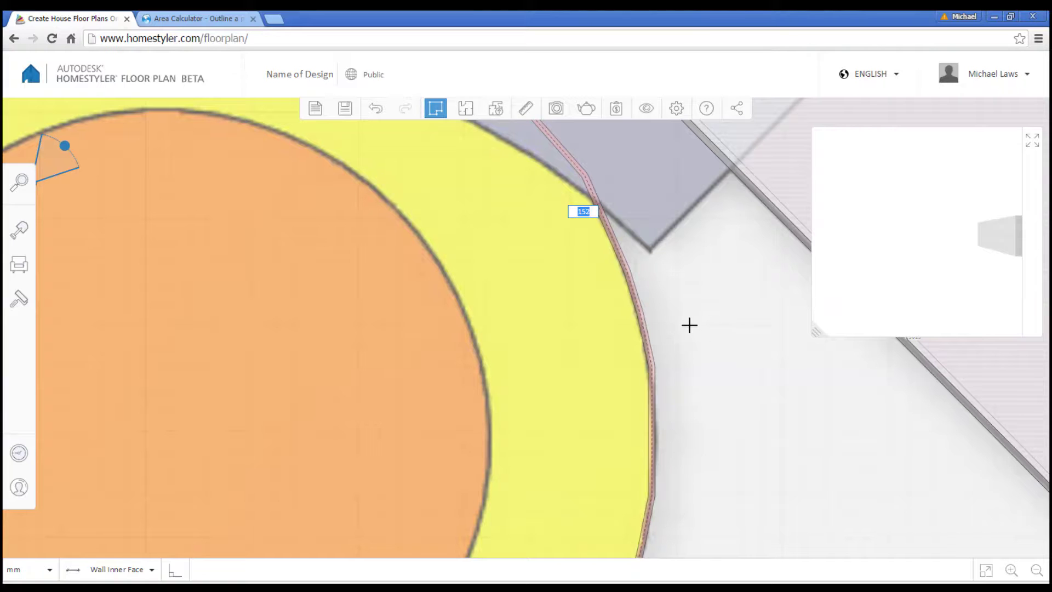
pyautogui.press('Escape')
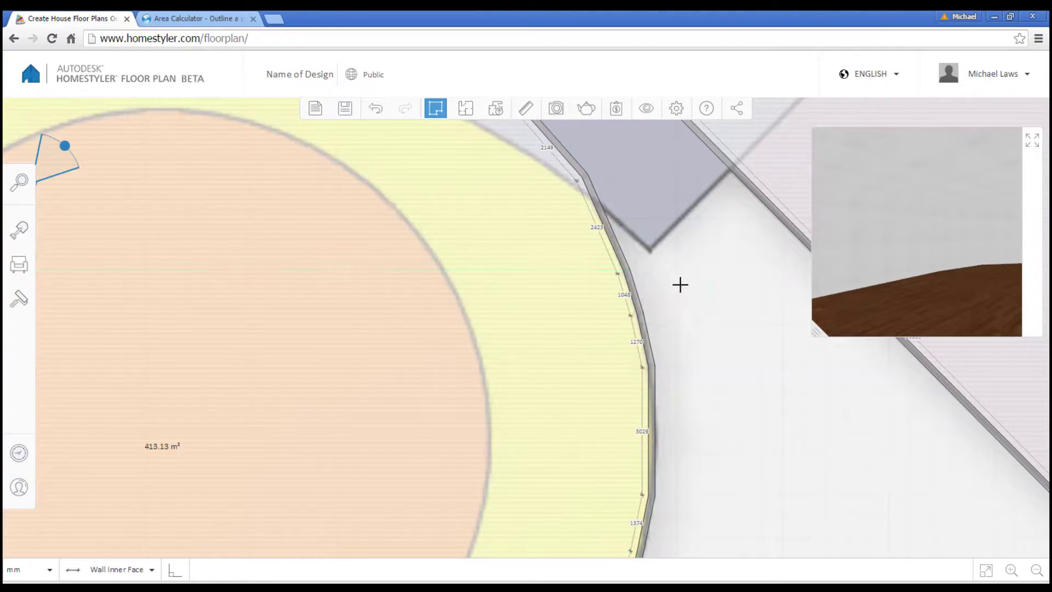
# Zoom out to the whole layout and start uploading a replacement background image
pyautogui.scroll(-5, 619, 372)
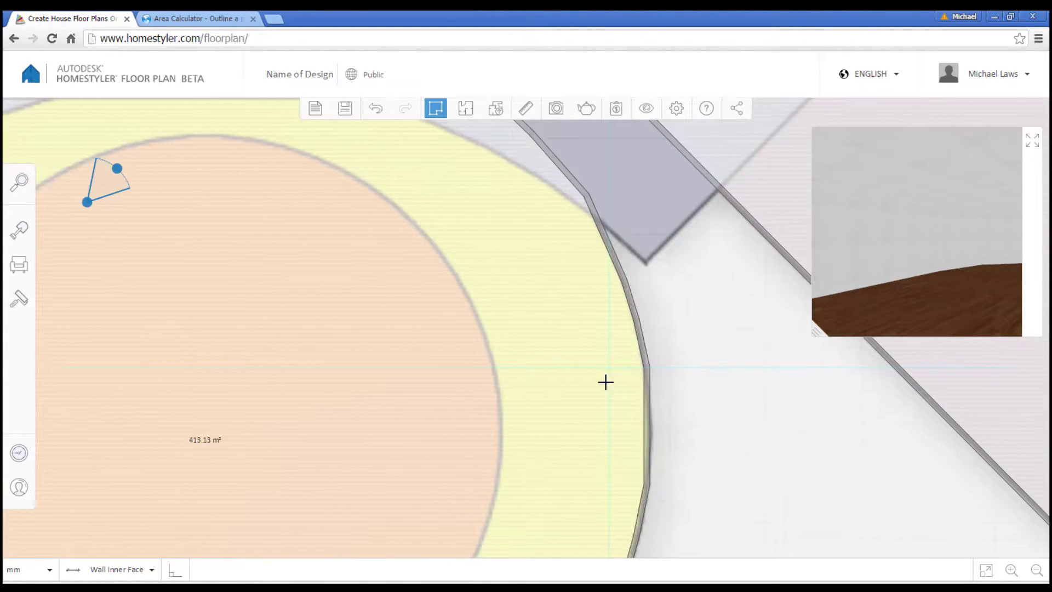
pyautogui.scroll(-5, 601, 384)
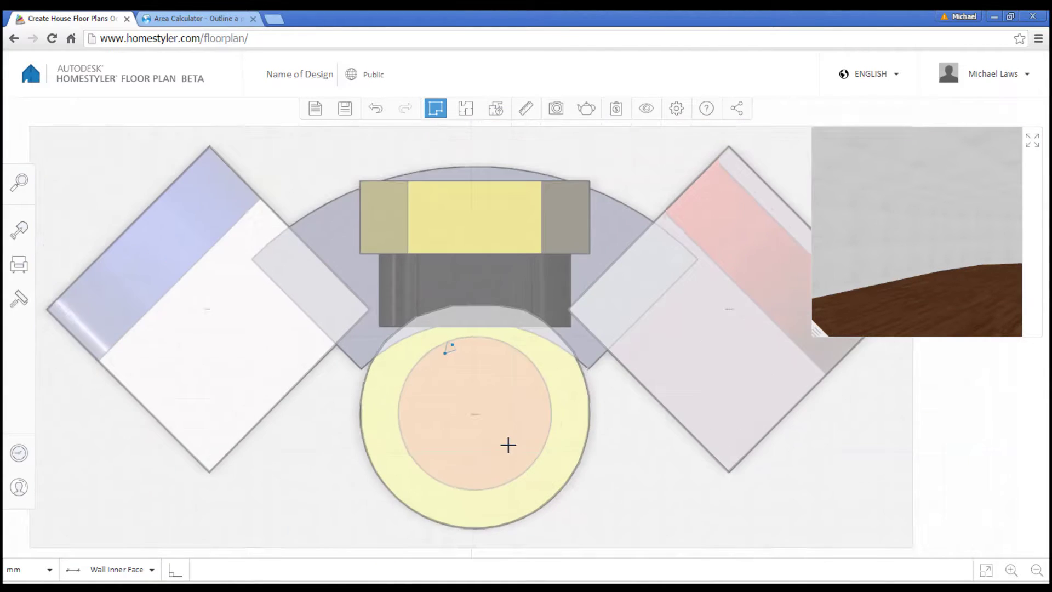
pyautogui.scroll(-3, 508, 445)
pyautogui.moveTo(522, 418); pyautogui.dragTo(533, 404)
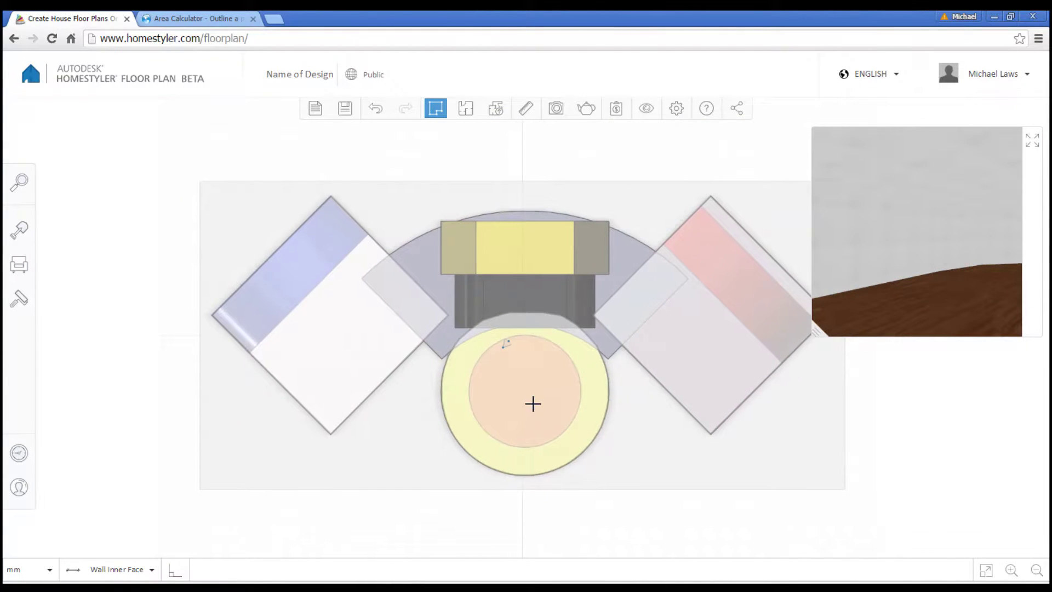
pyautogui.click(499, 111)
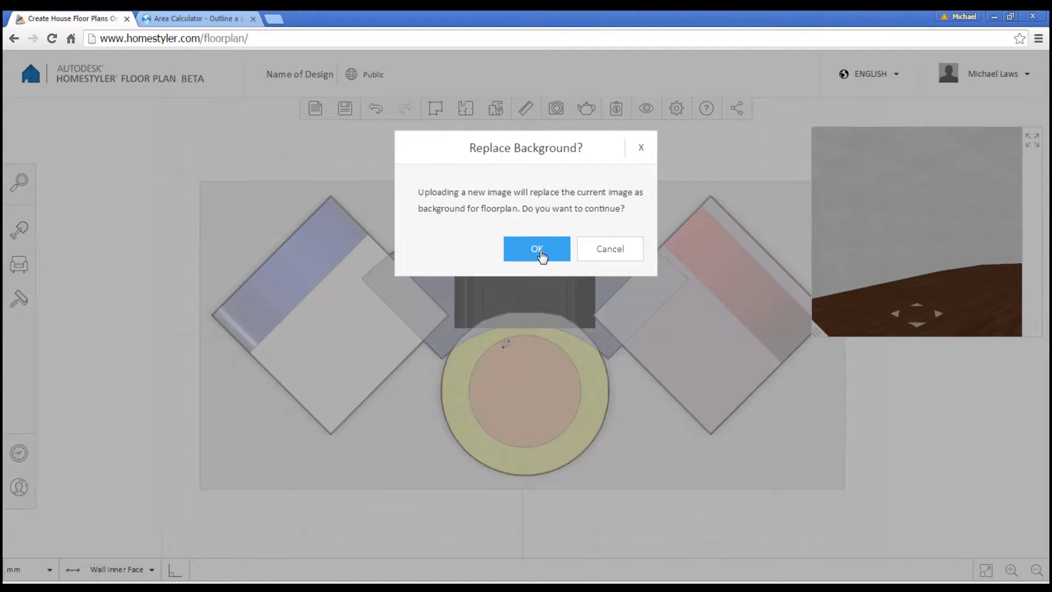
# Confirm replacing the coloured background trace, skip uploading a new image, and recentre the plan
pyautogui.click(538, 250)
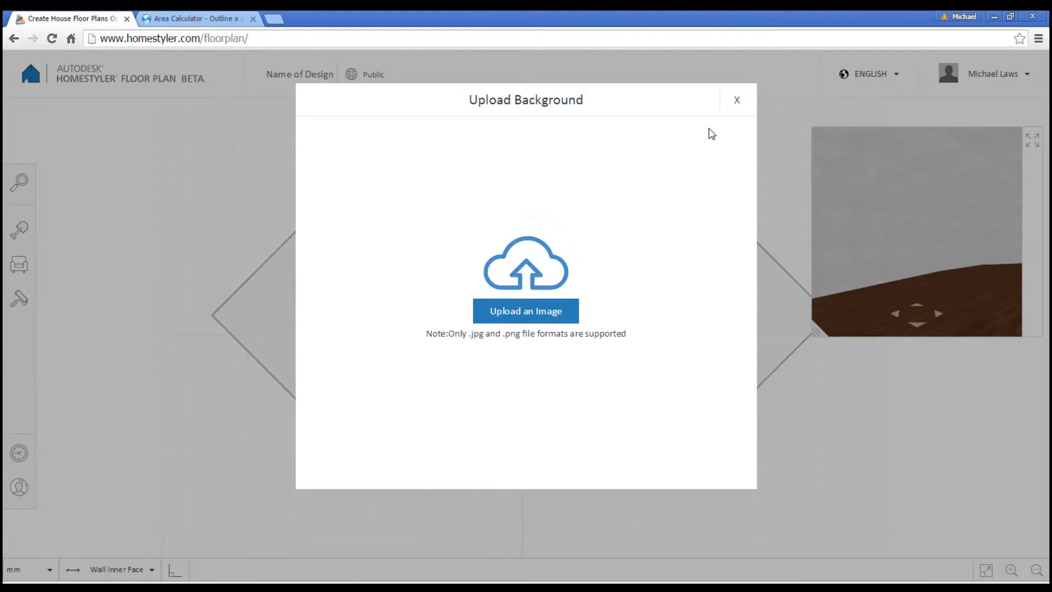
pyautogui.click(737, 100)
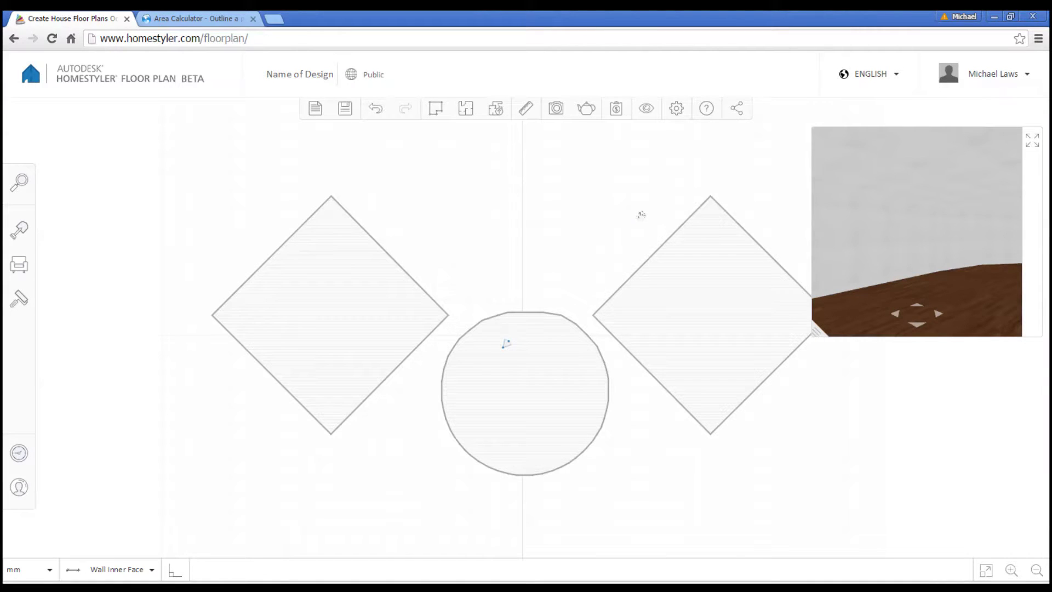
pyautogui.moveTo(641, 214); pyautogui.dragTo(594, 218)
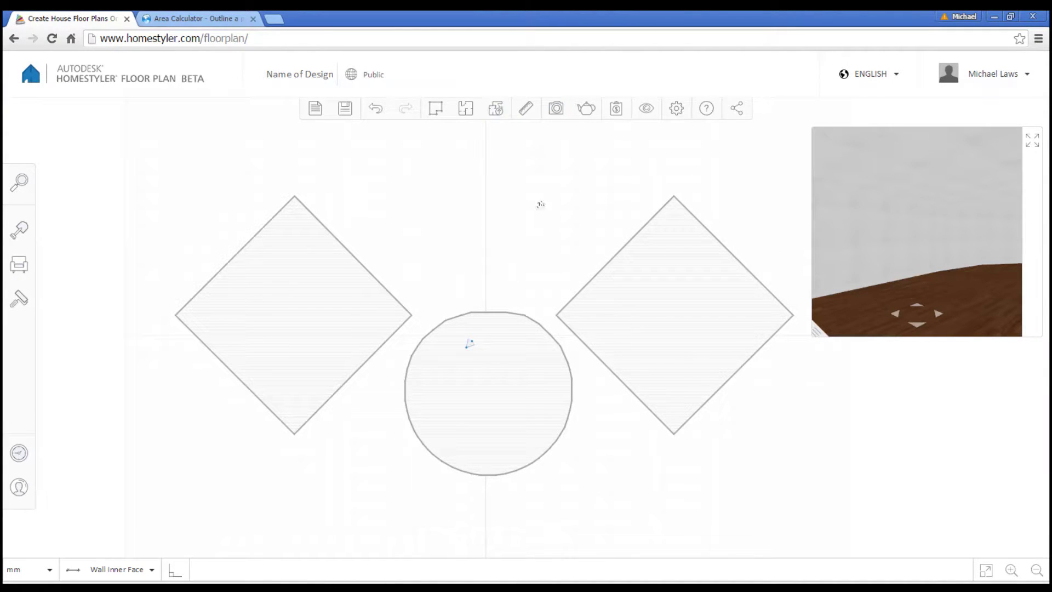
pyautogui.scroll(5, 434, 286)
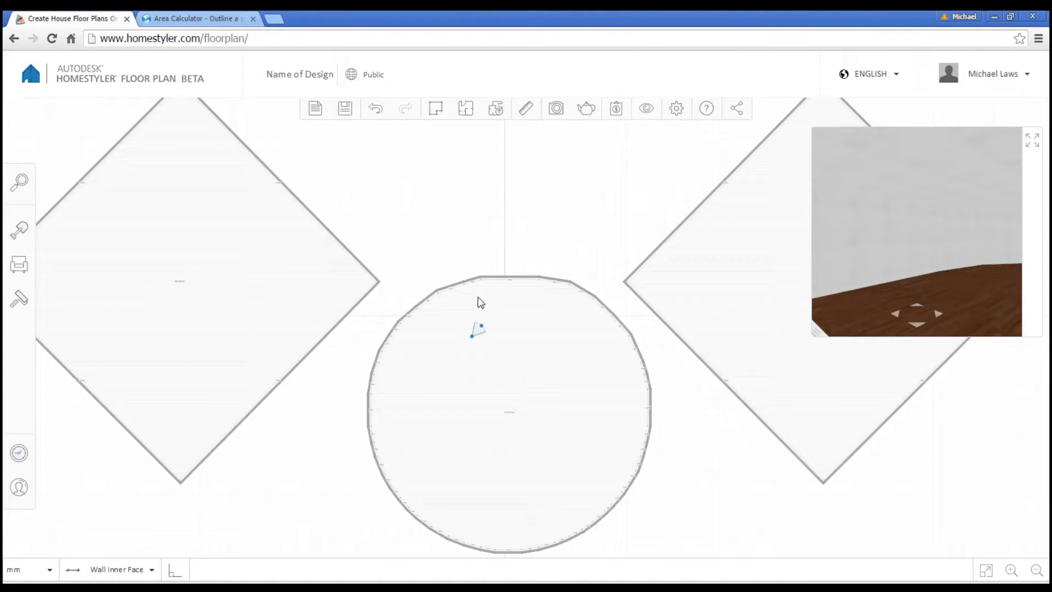
# Drag the round room's flat top wall outward
pyautogui.scroll(4, 478, 297)
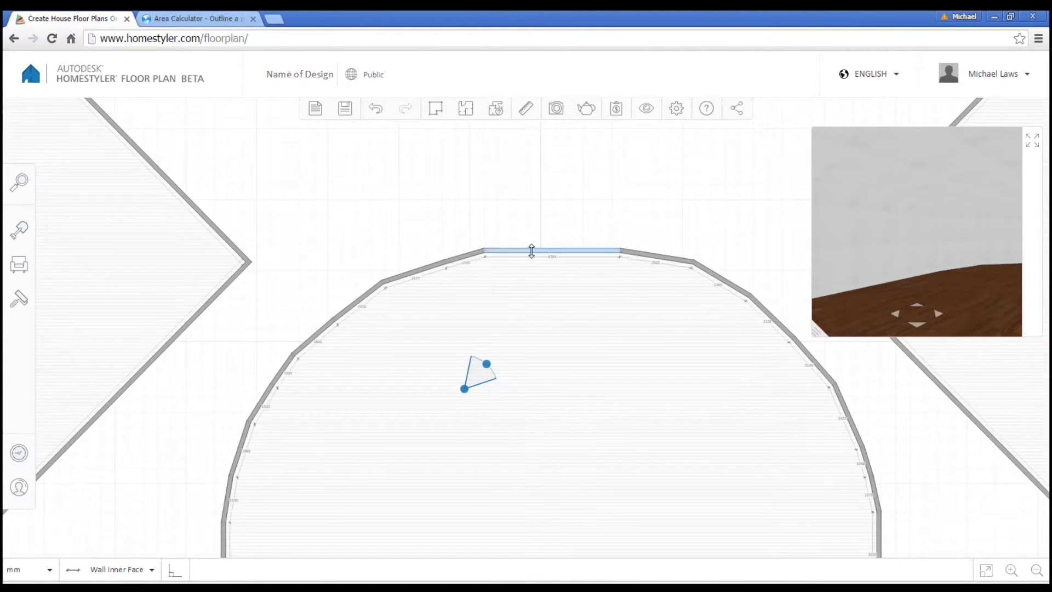
pyautogui.click(540, 251)
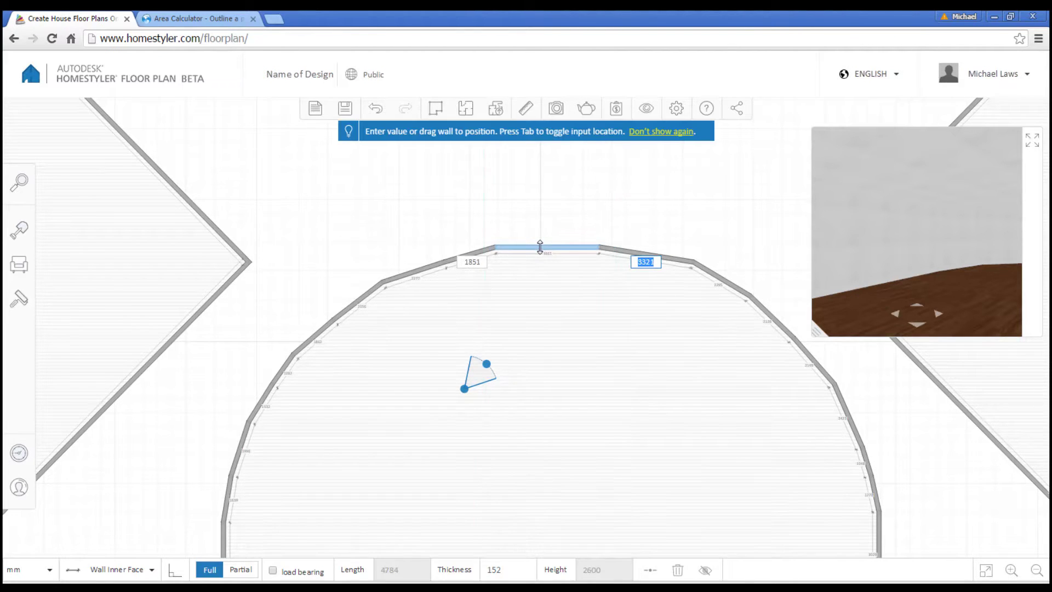
pyautogui.moveTo(539, 251); pyautogui.dragTo(505, 248)
pyautogui.click(492, 238)
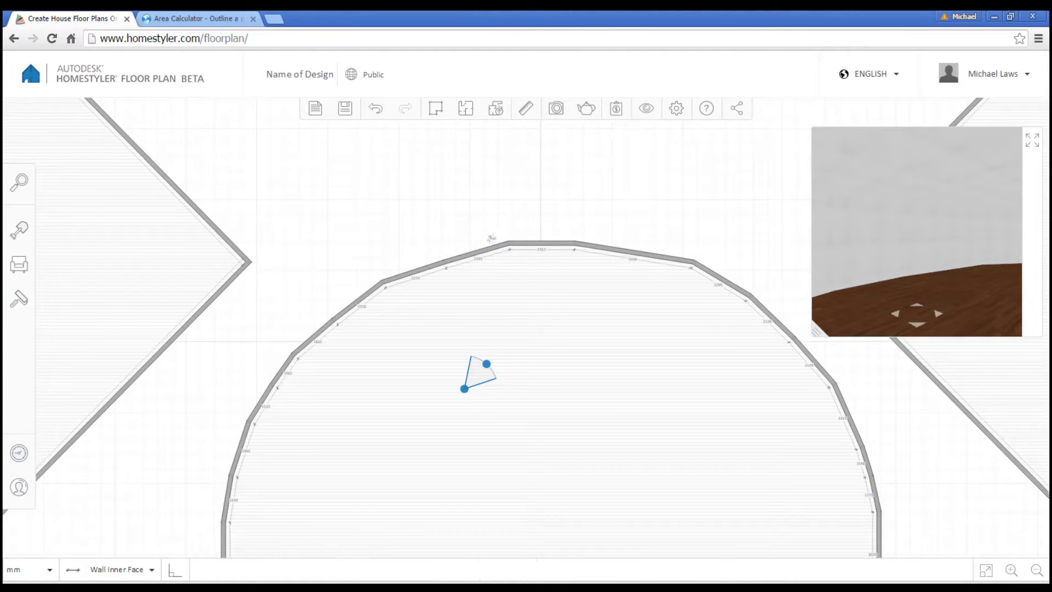
# Pull the round room's corner and upper-left wall outward, then zoom out to check the layout
pyautogui.scroll(3, 496, 242)
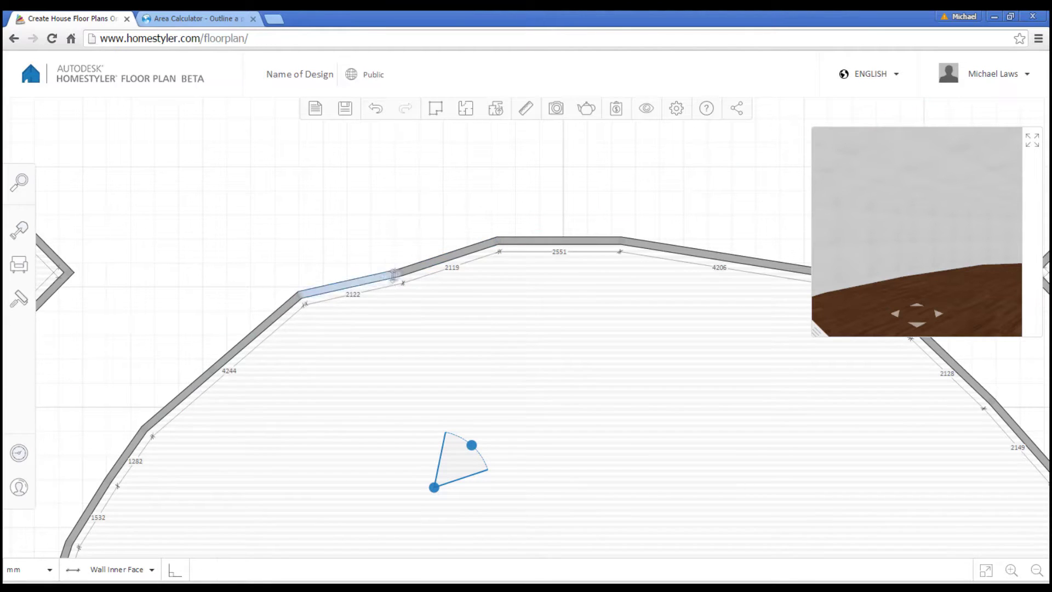
pyautogui.moveTo(394, 277); pyautogui.dragTo(122, 246)
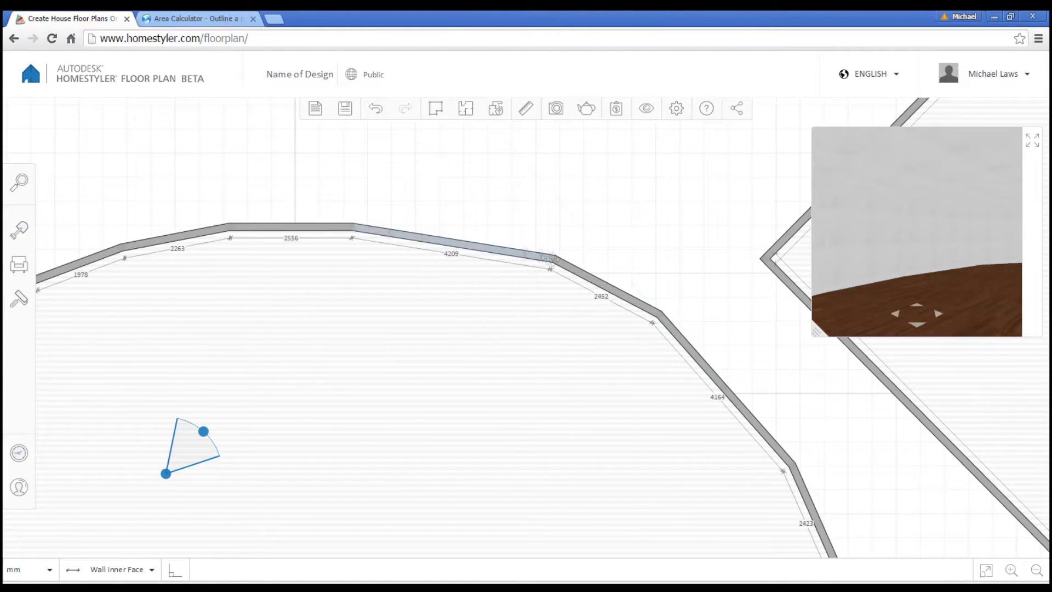
pyautogui.moveTo(353, 225); pyautogui.dragTo(417, 227)
pyautogui.scroll(-5, 725, 446)
pyautogui.moveTo(587, 247); pyautogui.dragTo(611, 291)
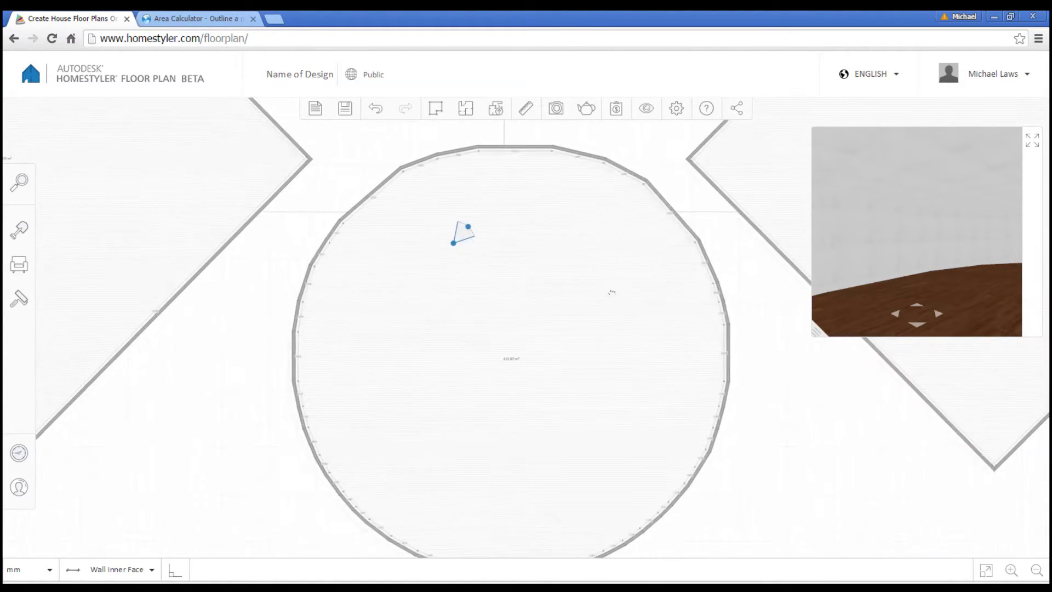
pyautogui.scroll(3, 610, 291)
pyautogui.moveTo(399, 156); pyautogui.dragTo(347, 199)
pyautogui.moveTo(589, 295); pyautogui.dragTo(241, 355)
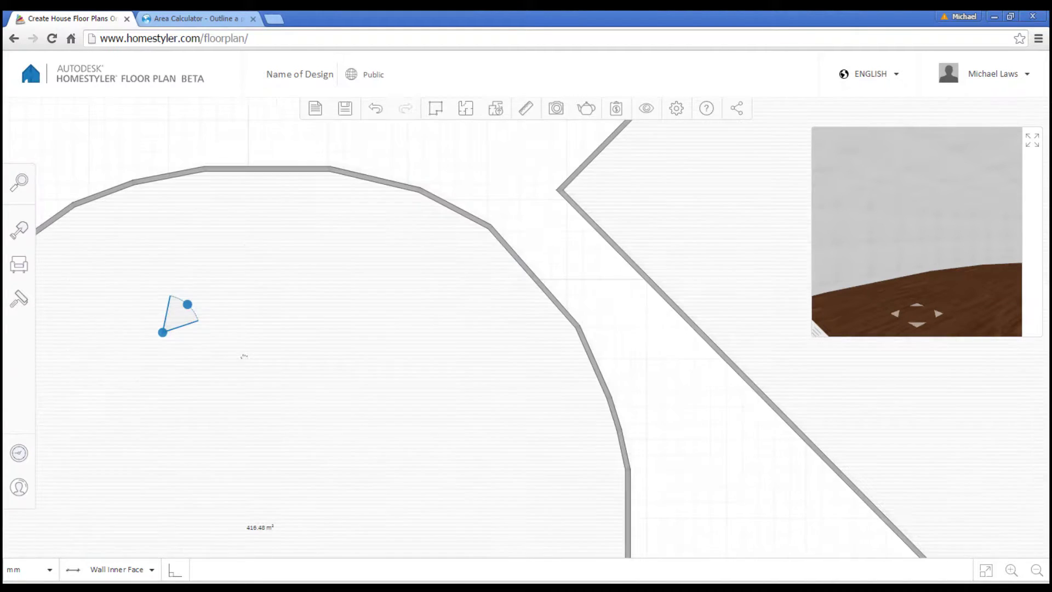
pyautogui.scroll(-6, 481, 392)
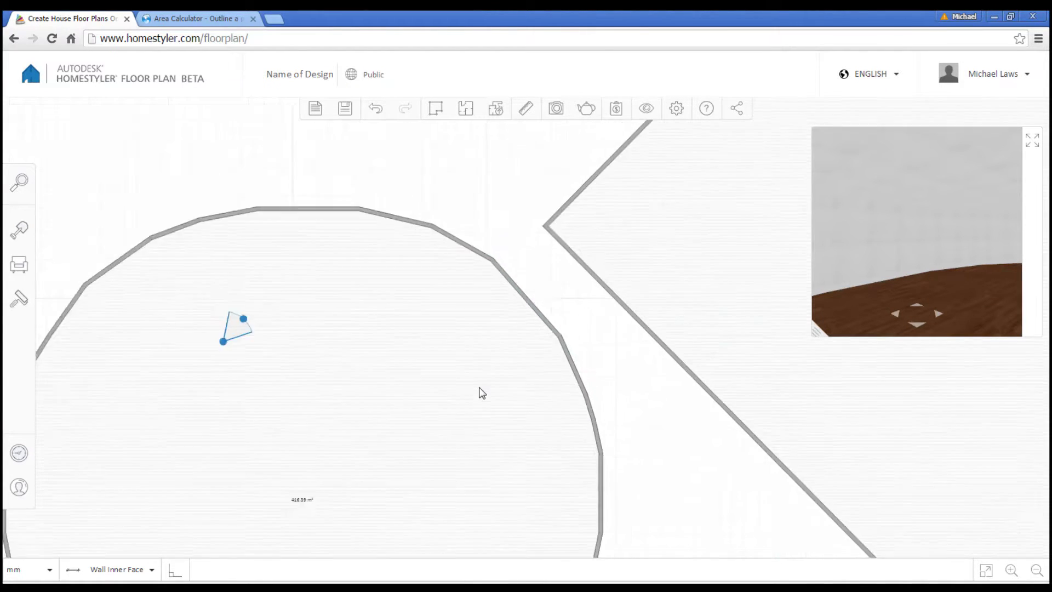
pyautogui.scroll(-4, 470, 410)
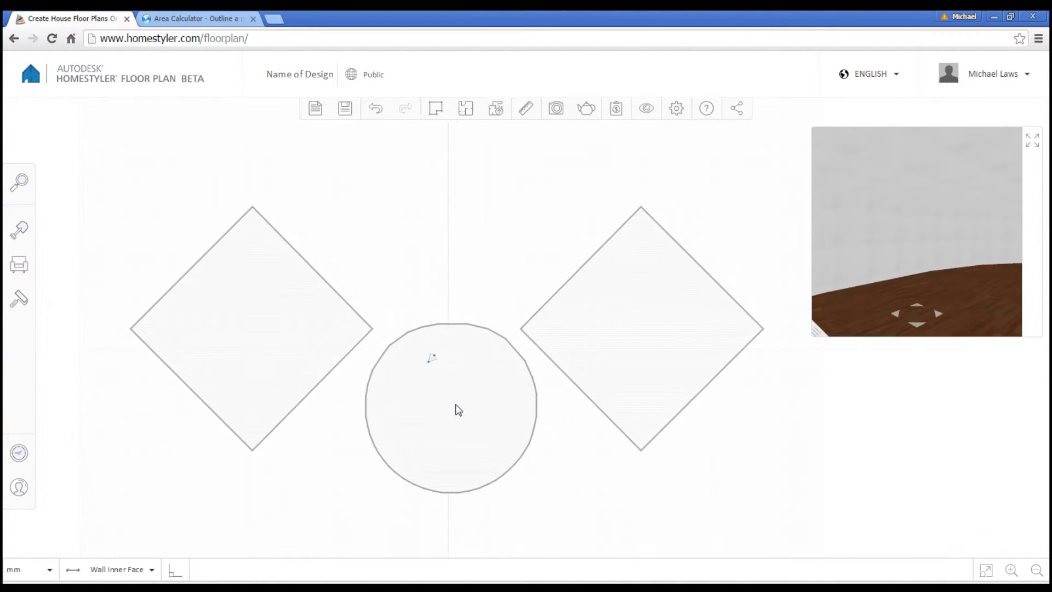
pyautogui.scroll(1, 454, 409)
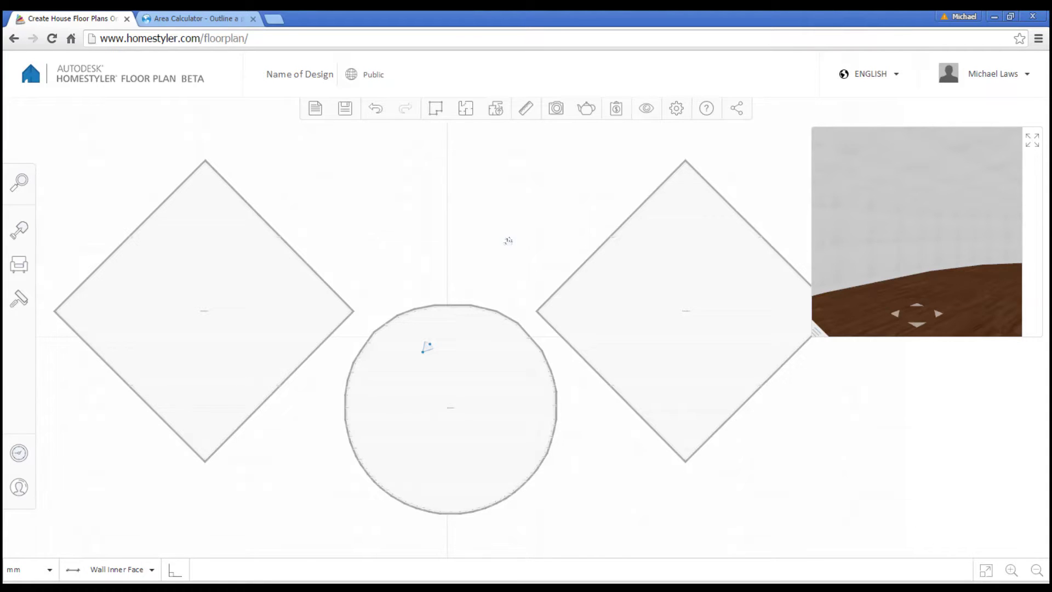
pyautogui.scroll(5, 425, 355)
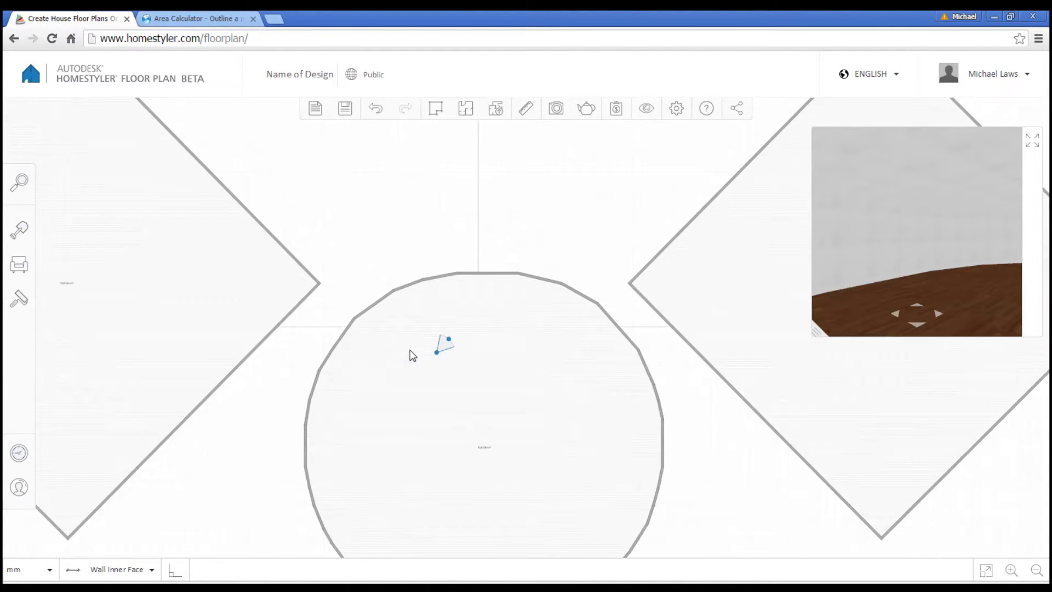
# Move the camera near the round room's left wall, widen its field of view, and enlarge the 3D preview
pyautogui.scroll(3, 462, 343)
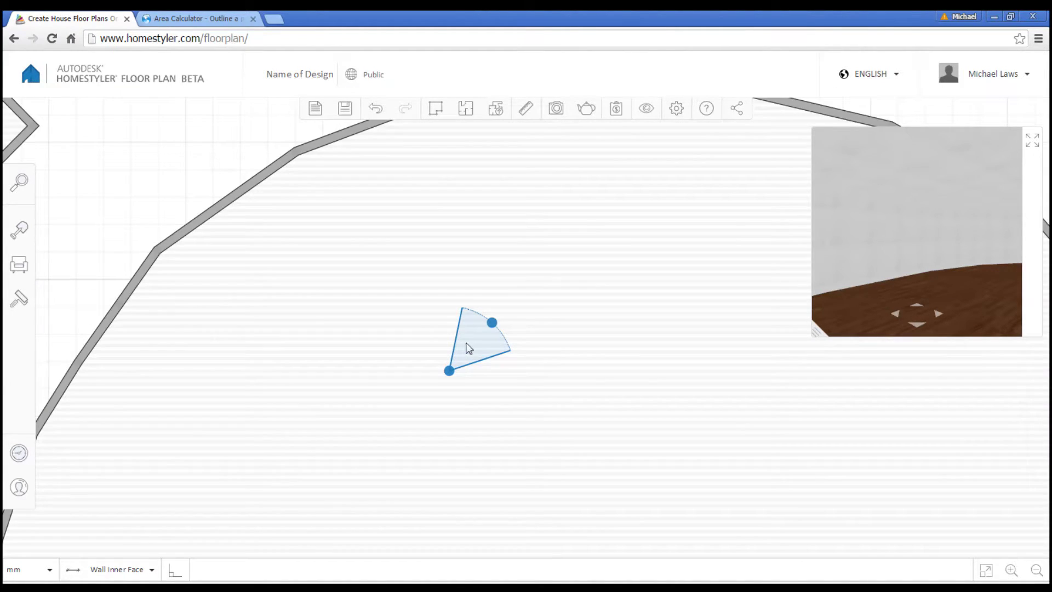
pyautogui.moveTo(491, 323); pyautogui.dragTo(556, 412)
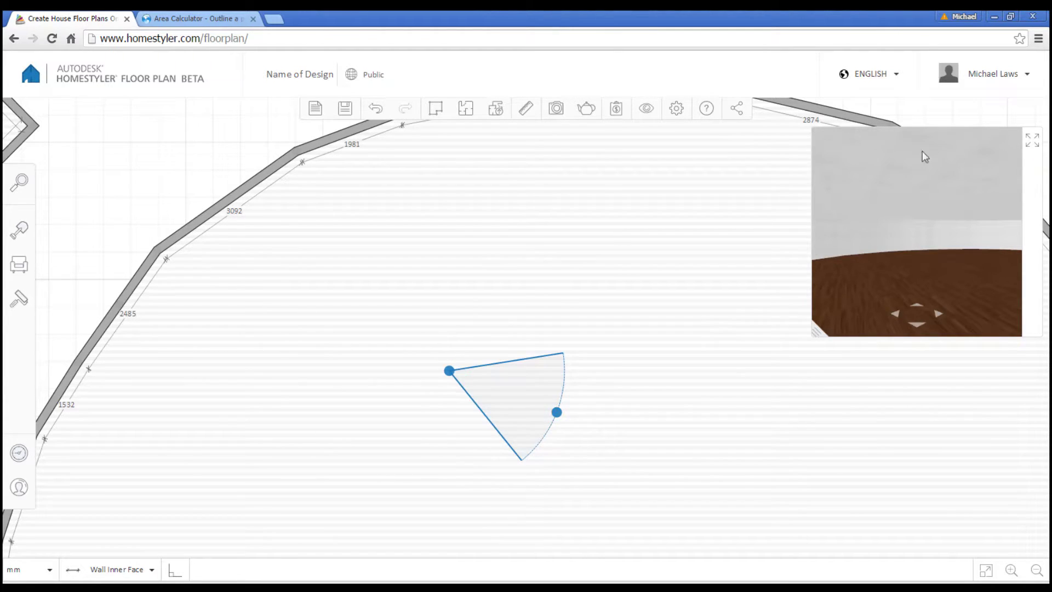
pyautogui.moveTo(817, 330); pyautogui.dragTo(686, 430)
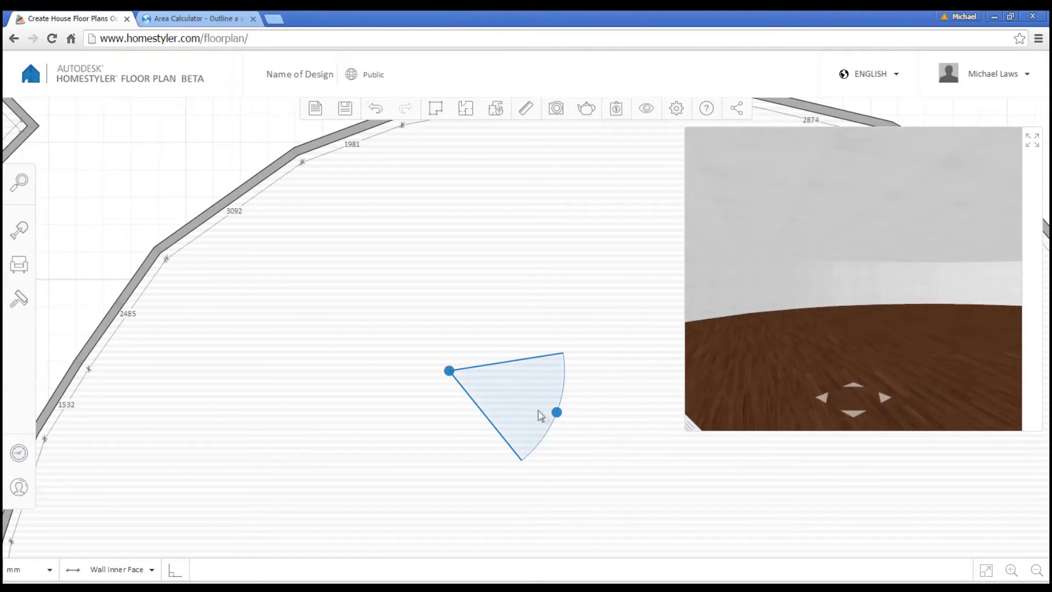
pyautogui.moveTo(498, 389); pyautogui.dragTo(207, 406)
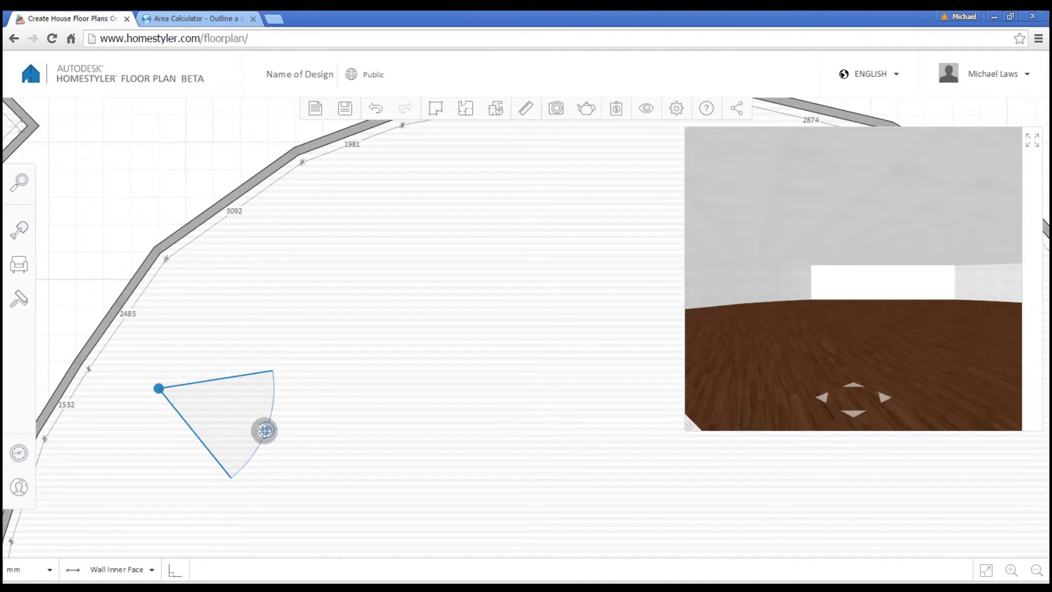
pyautogui.moveTo(265, 431); pyautogui.dragTo(320, 450)
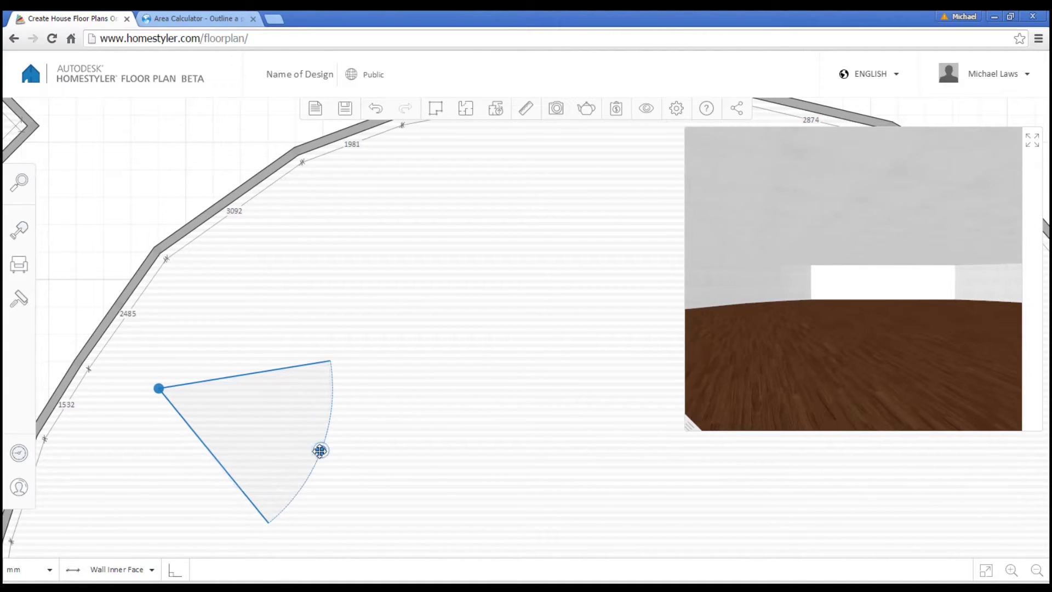
pyautogui.click(1035, 148)
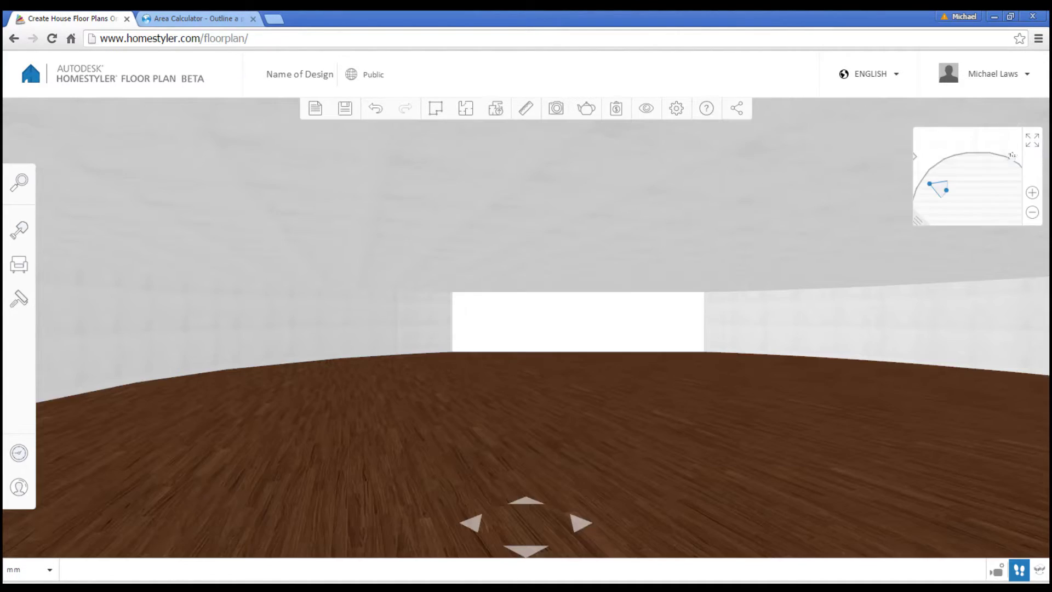
pyautogui.moveTo(558, 399); pyautogui.dragTo(582, 356)
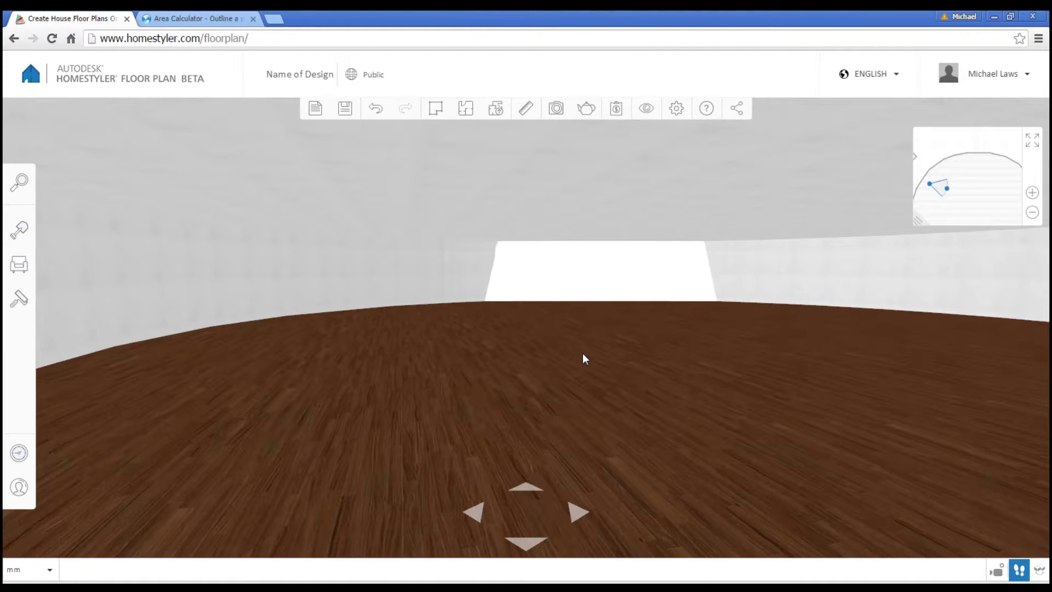
pyautogui.press('Up')
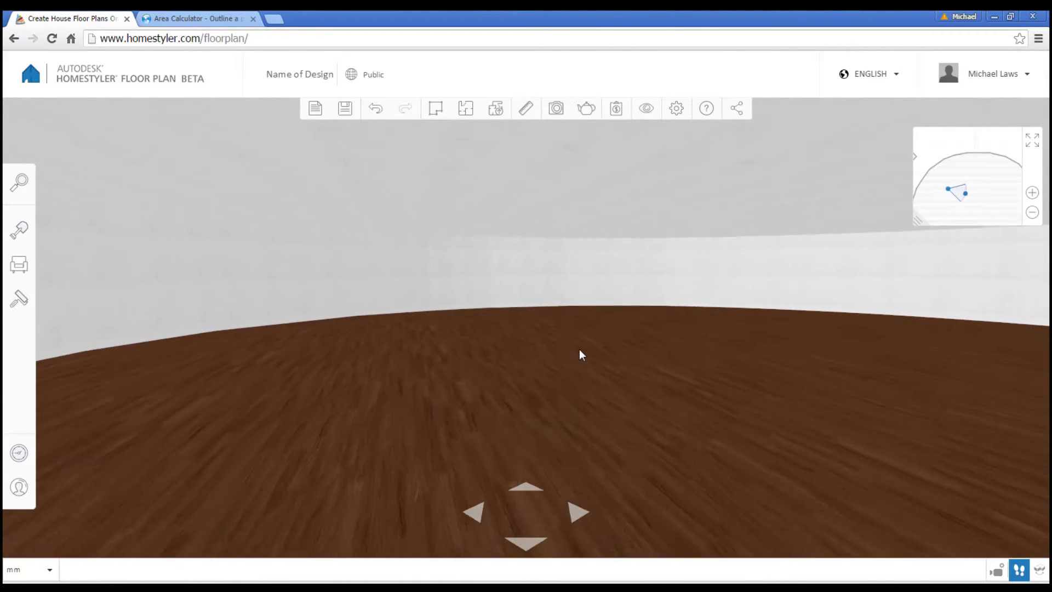
pyautogui.click(490, 321)
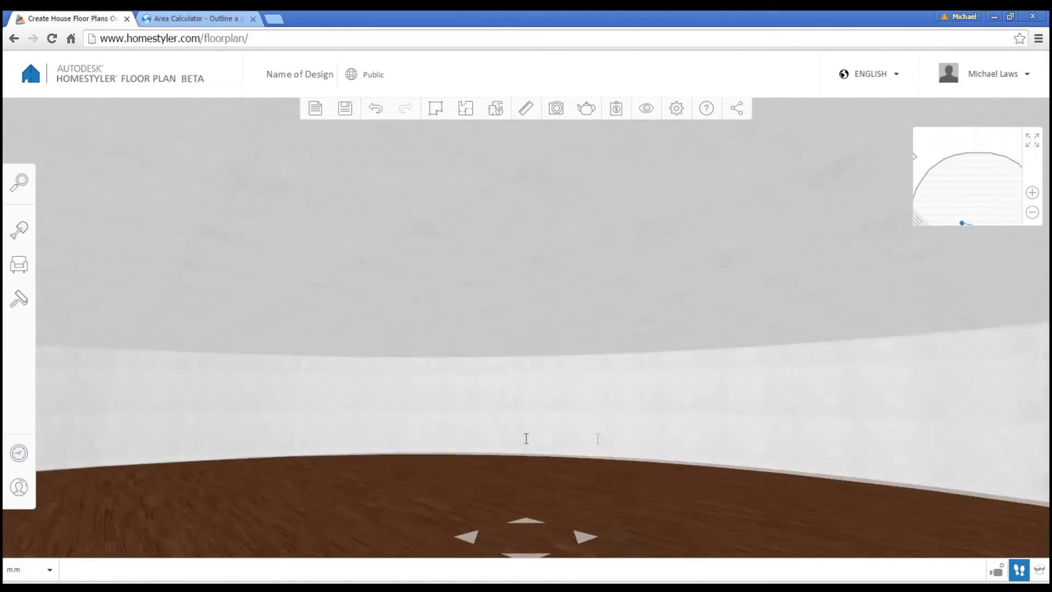
pyautogui.click(722, 278)
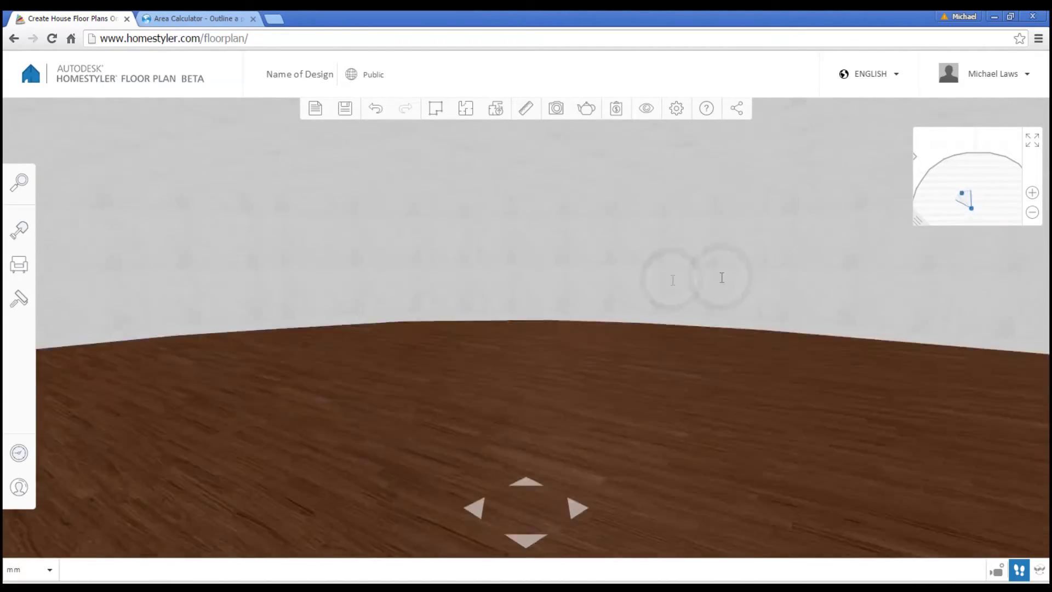
pyautogui.click(550, 286)
pyautogui.click(330, 322)
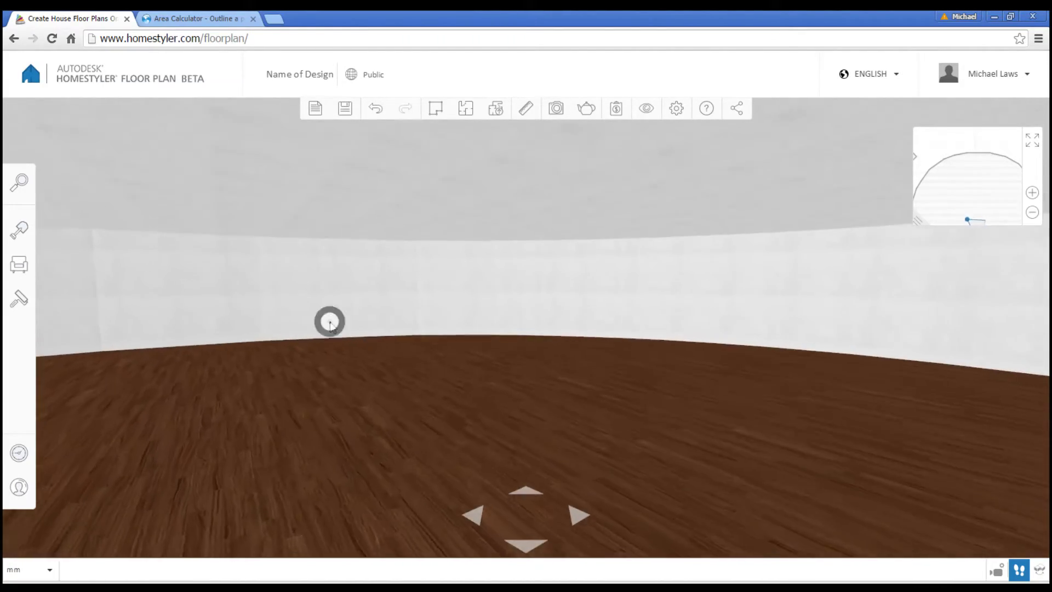
pyautogui.click(493, 334)
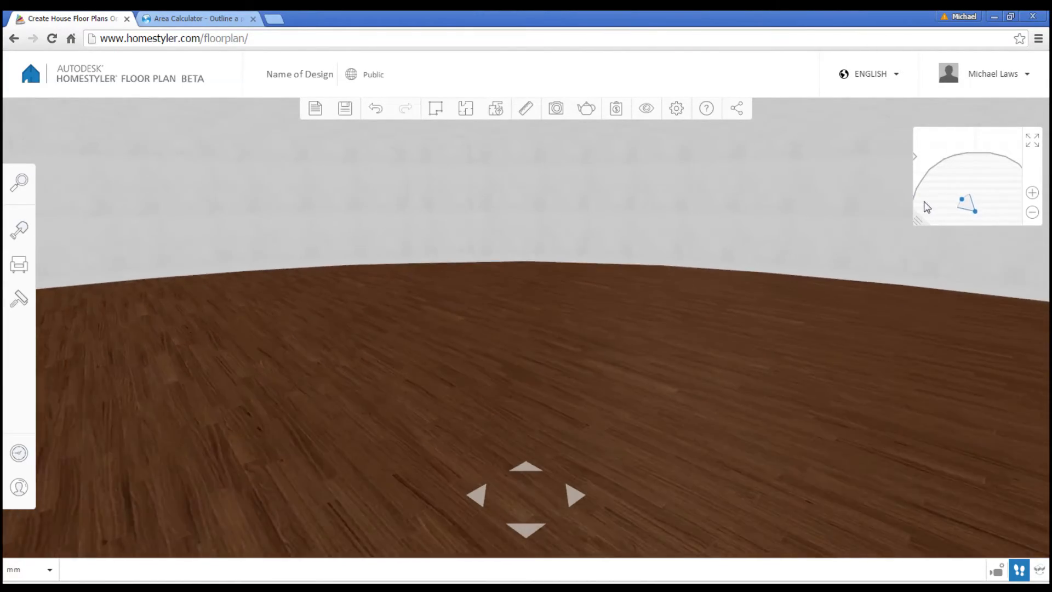
pyautogui.click(662, 289)
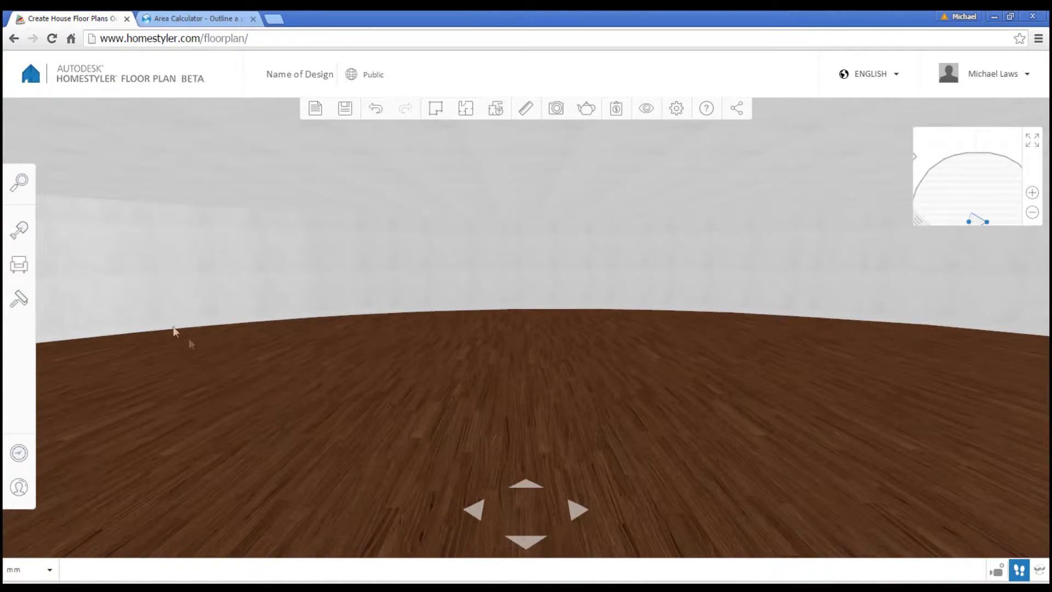
# Pick the Lift/Roll Door from Building elements > Doors > Sliding doors
pyautogui.click(18, 232)
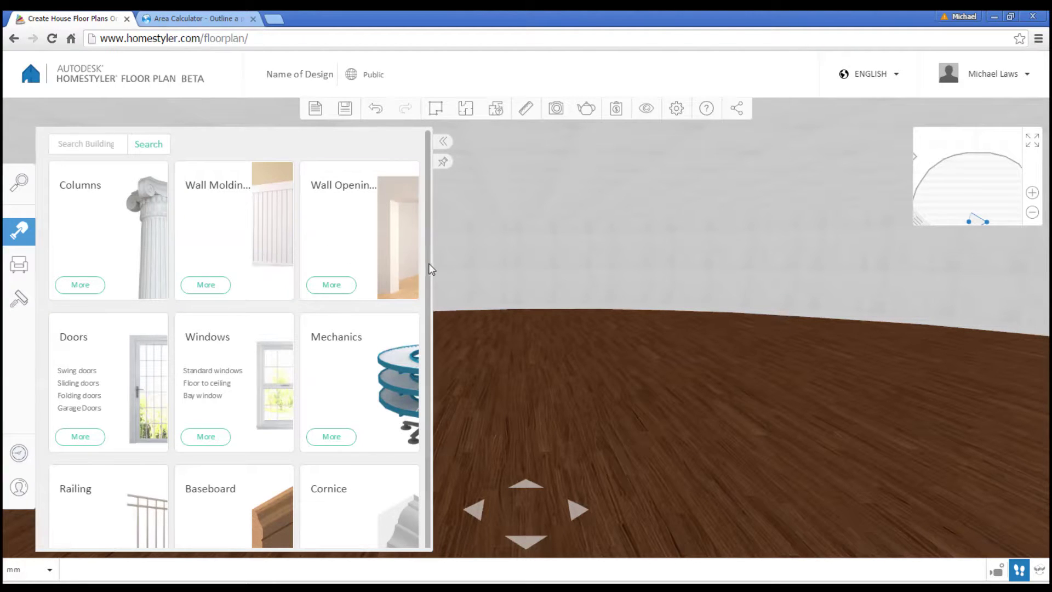
pyautogui.moveTo(428, 263); pyautogui.dragTo(429, 335)
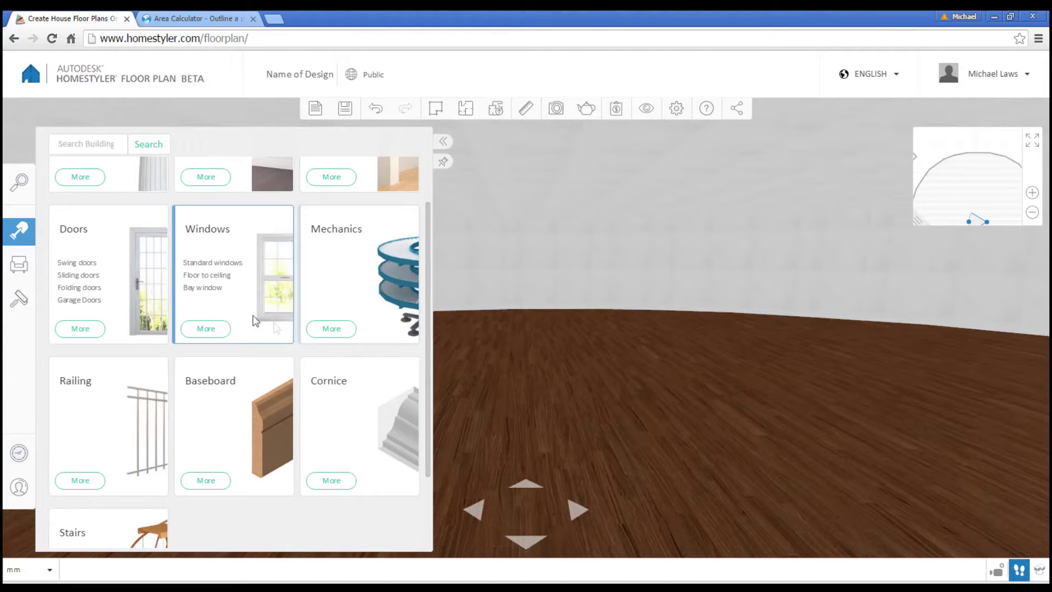
pyautogui.click(141, 271)
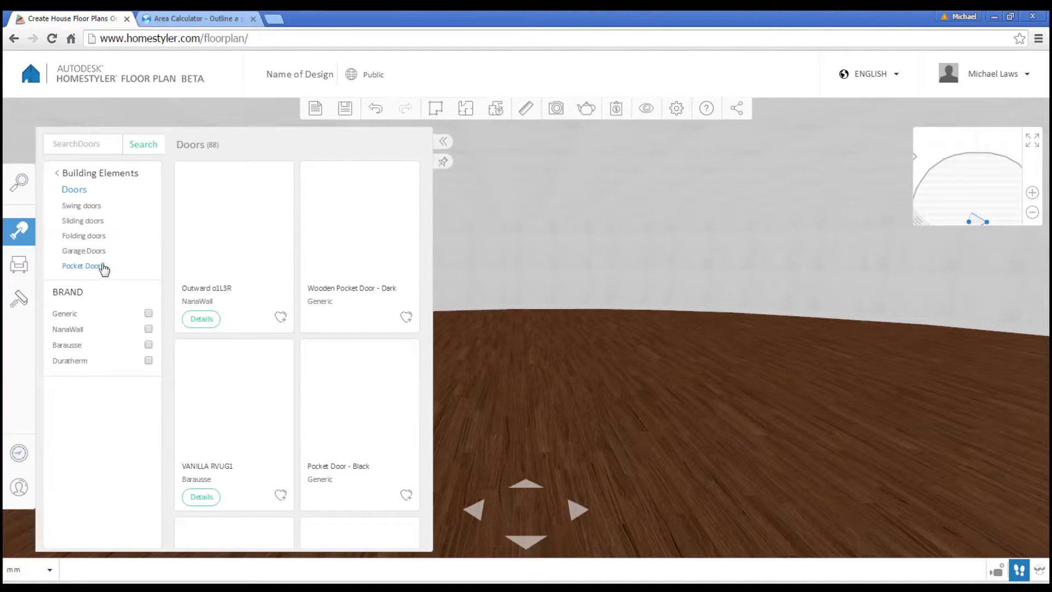
pyautogui.click(87, 222)
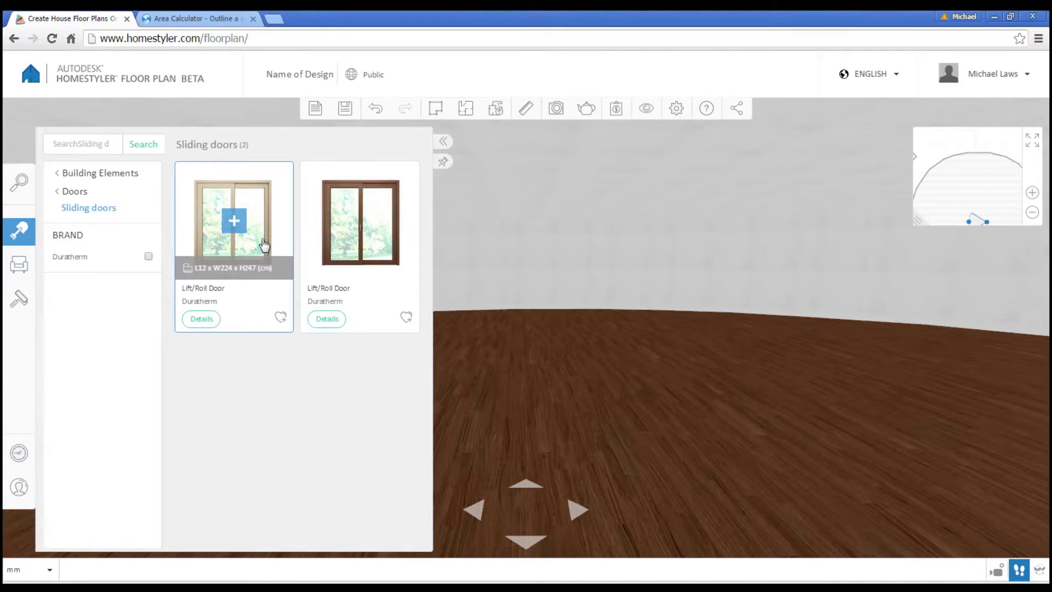
pyautogui.click(261, 241)
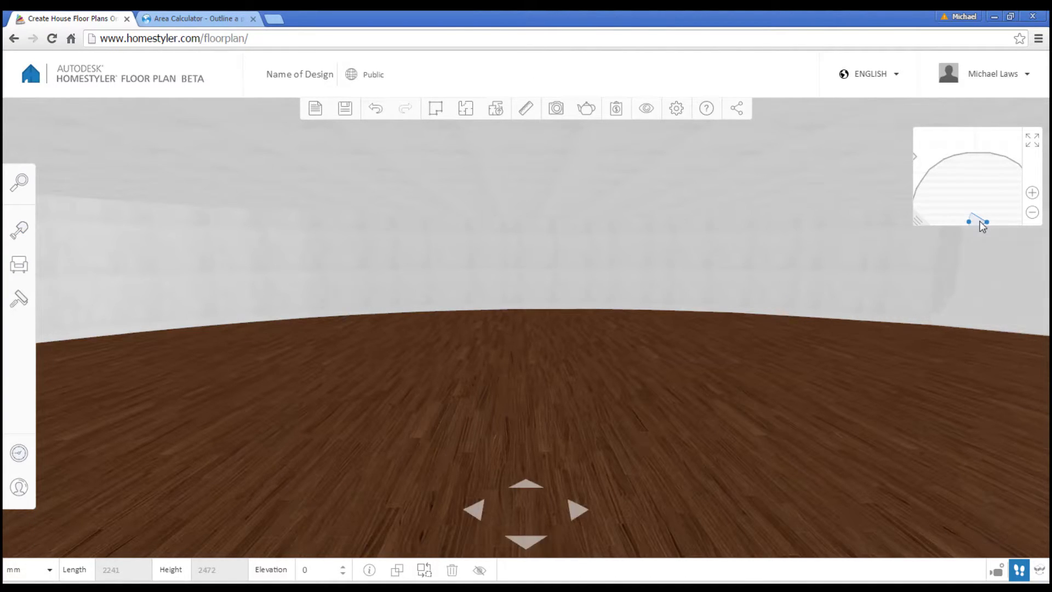
# Place the Lift/Roll Door on the round room's curved wall and slide it into position
pyautogui.moveTo(981, 222); pyautogui.dragTo(932, 196)
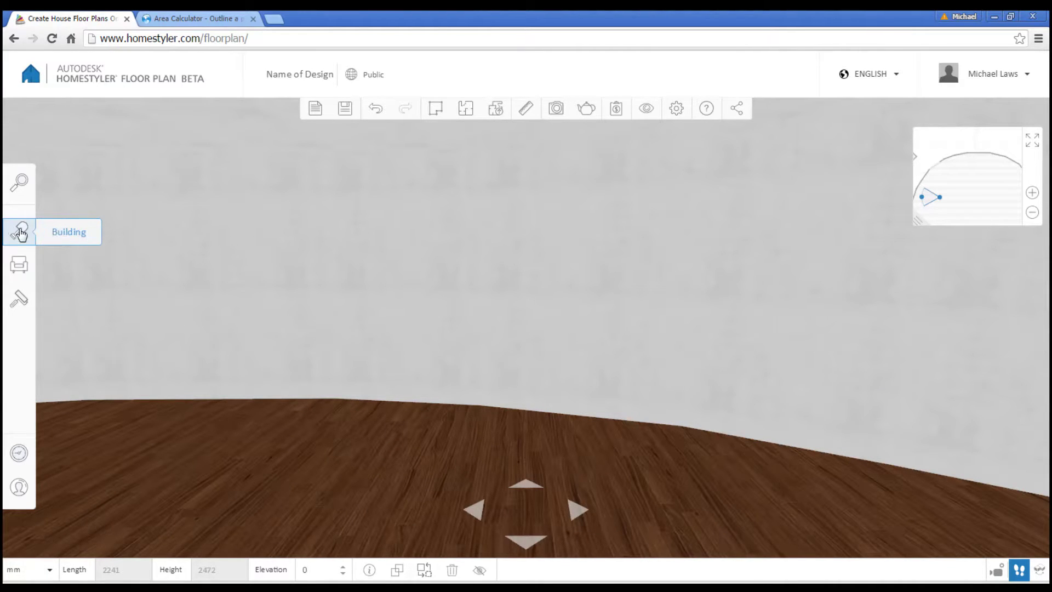
pyautogui.click(64, 232)
pyautogui.moveTo(232, 250)
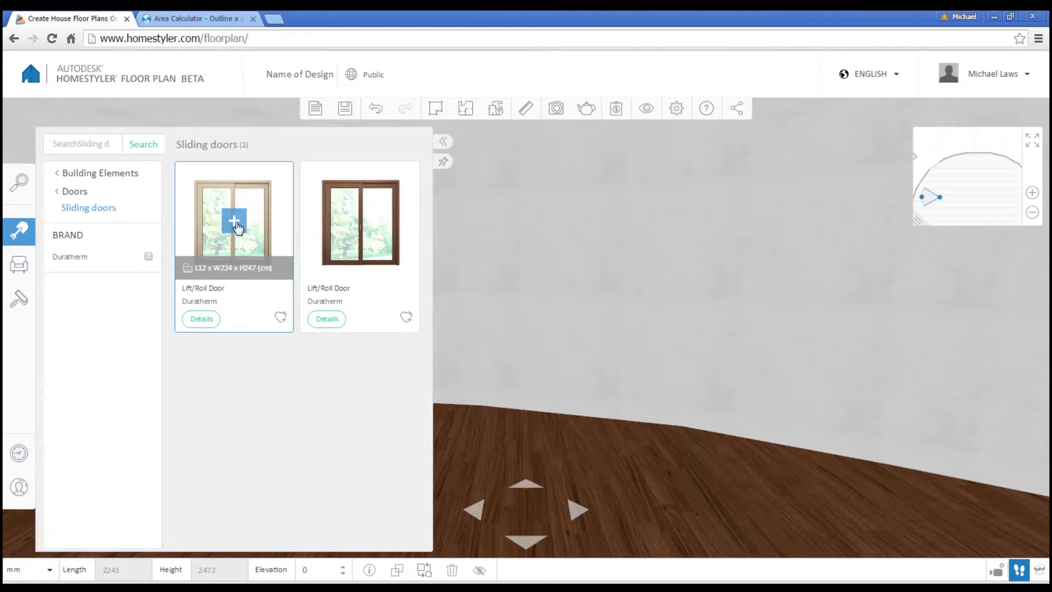
pyautogui.click(235, 223)
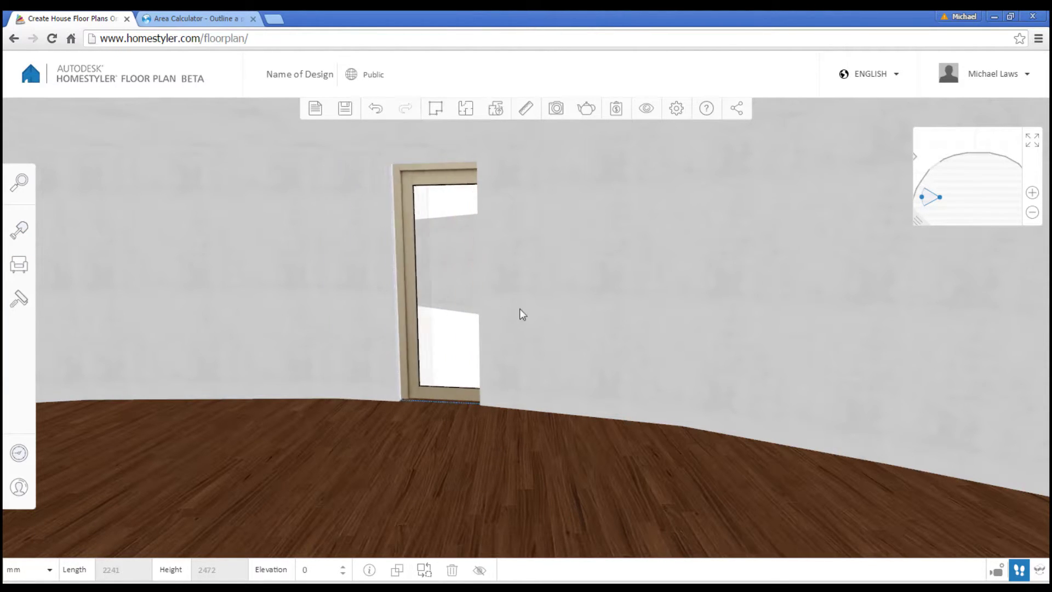
pyautogui.moveTo(520, 309); pyautogui.dragTo(179, 276)
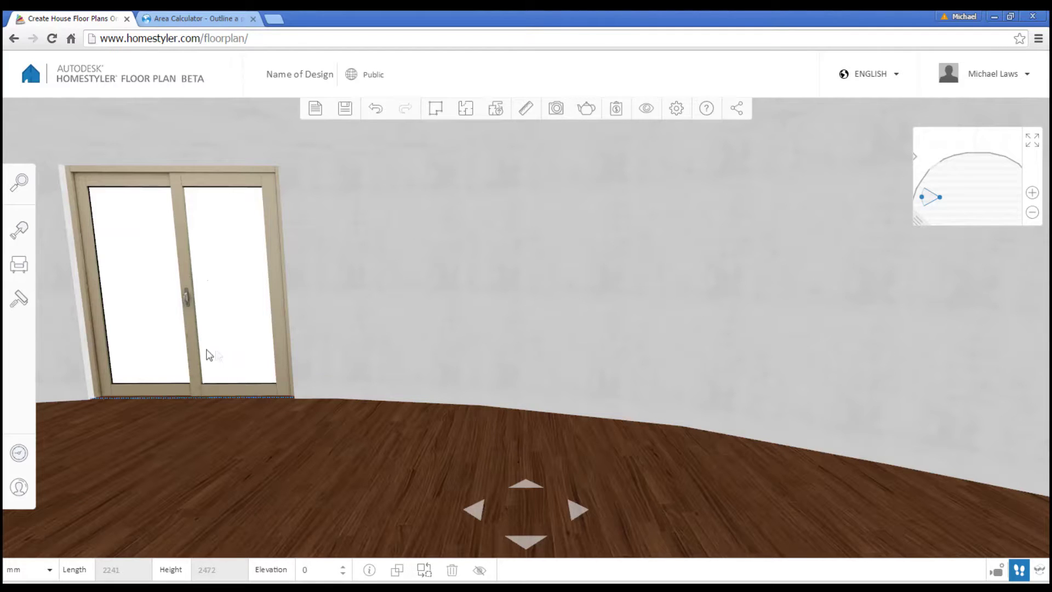
pyautogui.click(26, 234)
# Switch from building elements to the furniture catalog and open the Trends 'Fog City Look' collection
pyautogui.click(96, 175)
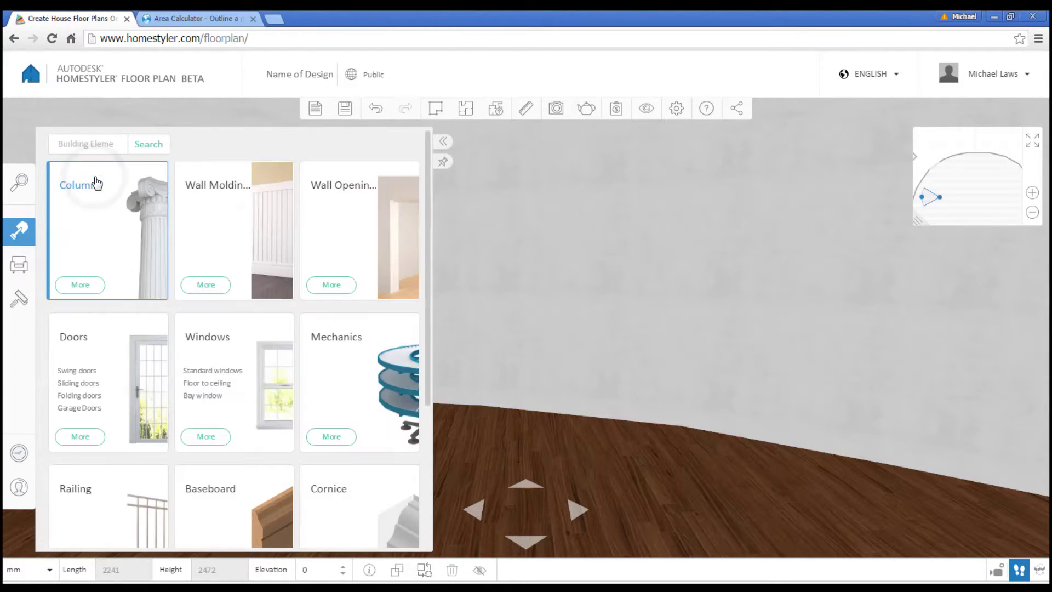
pyautogui.scroll(-2, 427, 356)
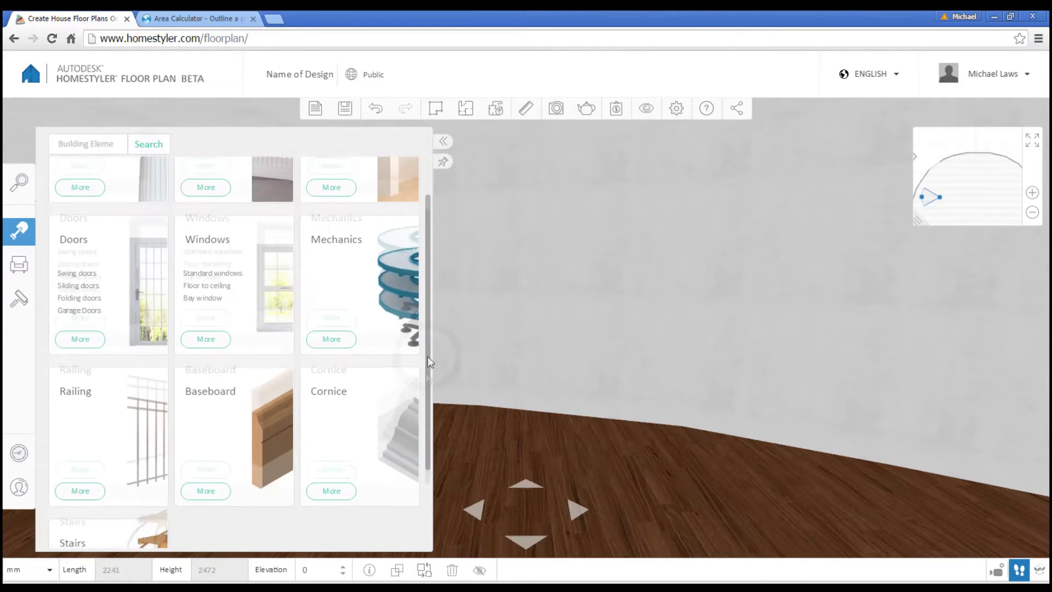
pyautogui.scroll(-2, 427, 356)
pyautogui.scroll(6, 420, 370)
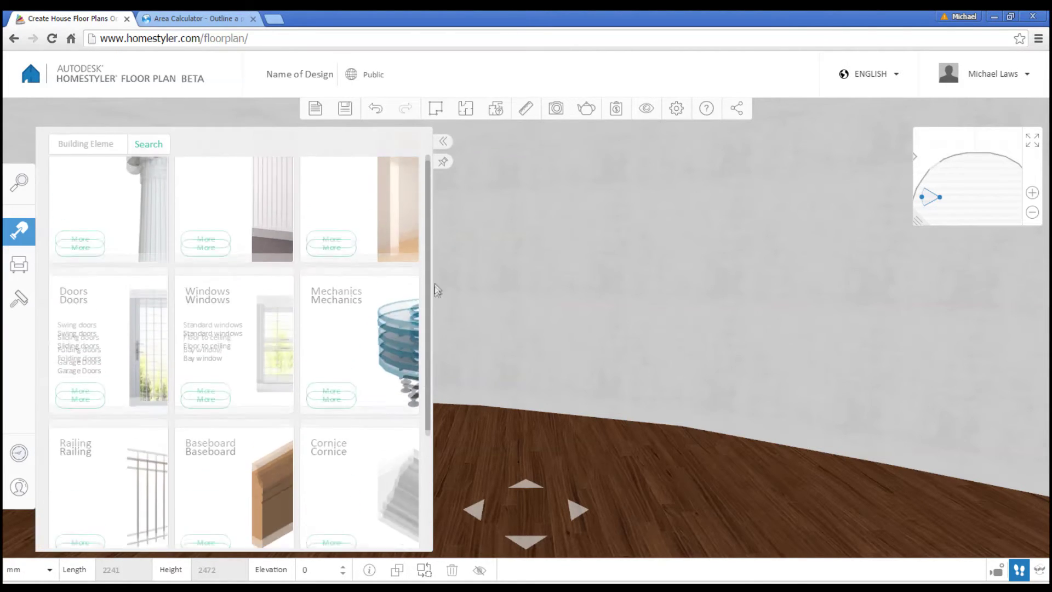
pyautogui.click(18, 265)
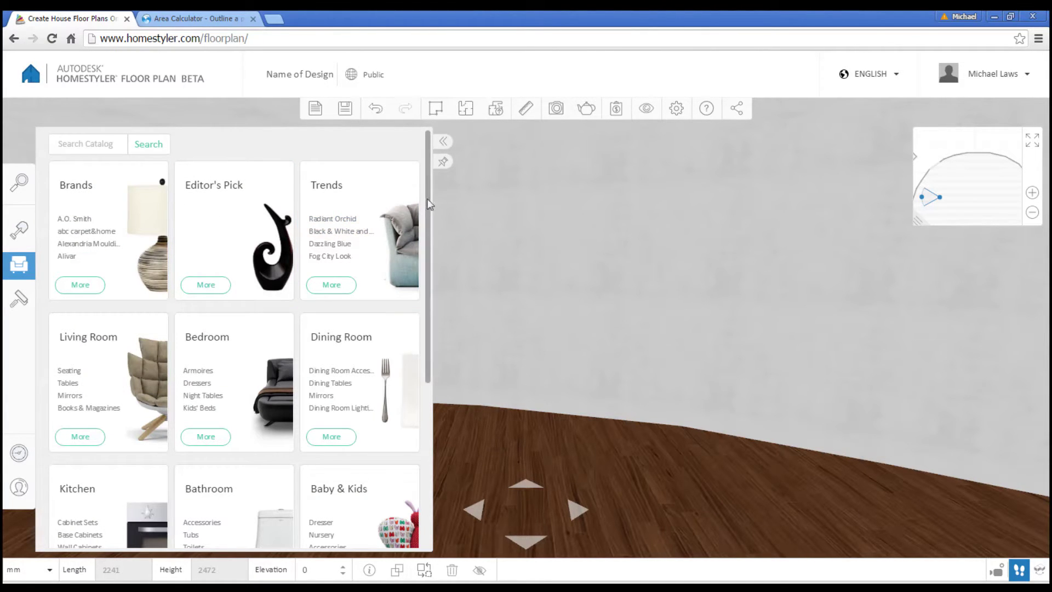
pyautogui.scroll(-3, 425, 230)
pyautogui.moveTo(428, 283); pyautogui.dragTo(417, 372)
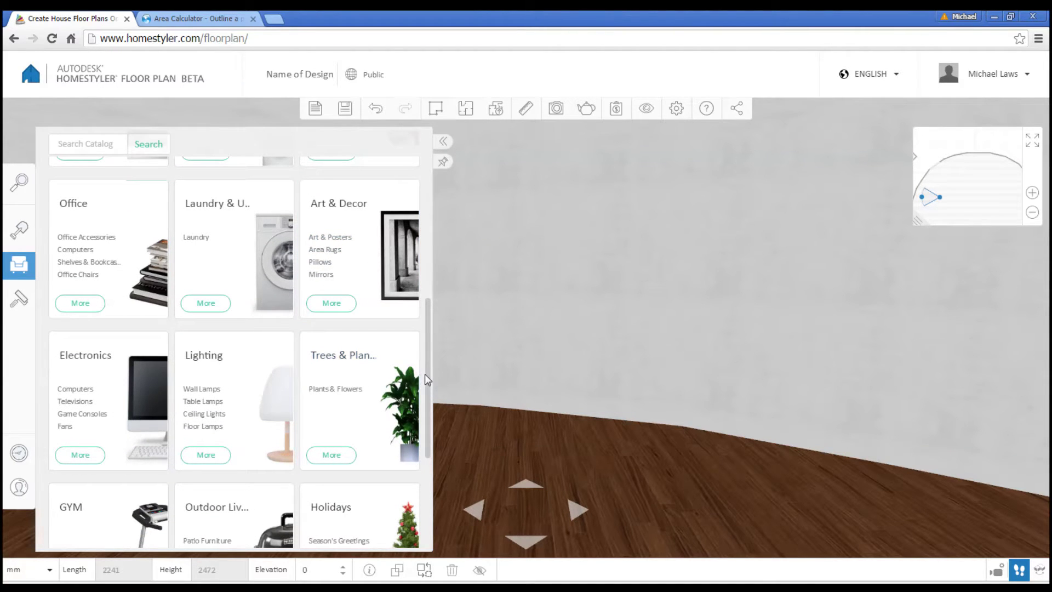
pyautogui.moveTo(426, 375); pyautogui.dragTo(426, 186)
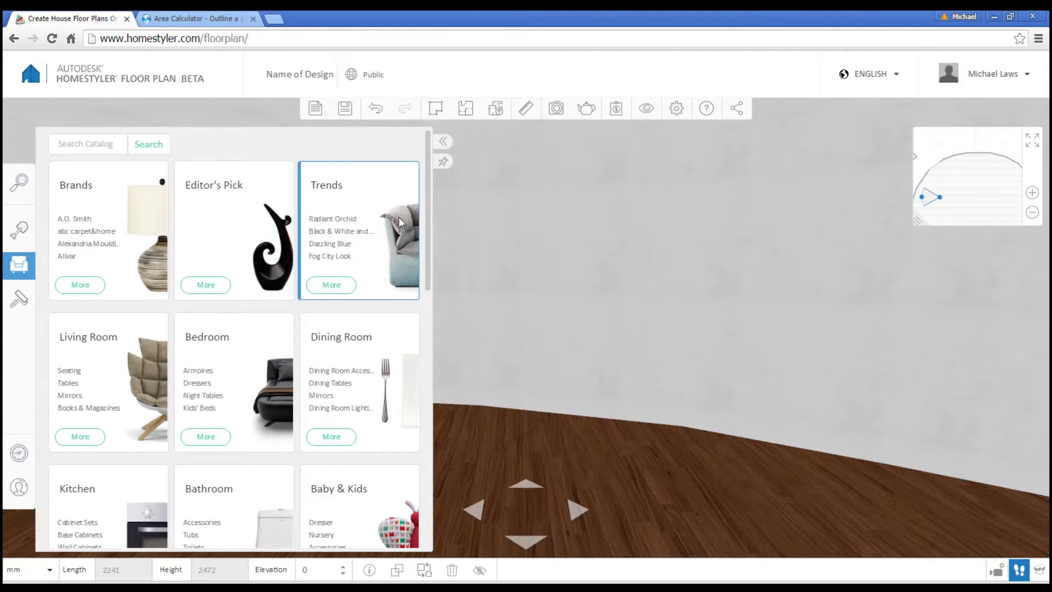
pyautogui.click(336, 257)
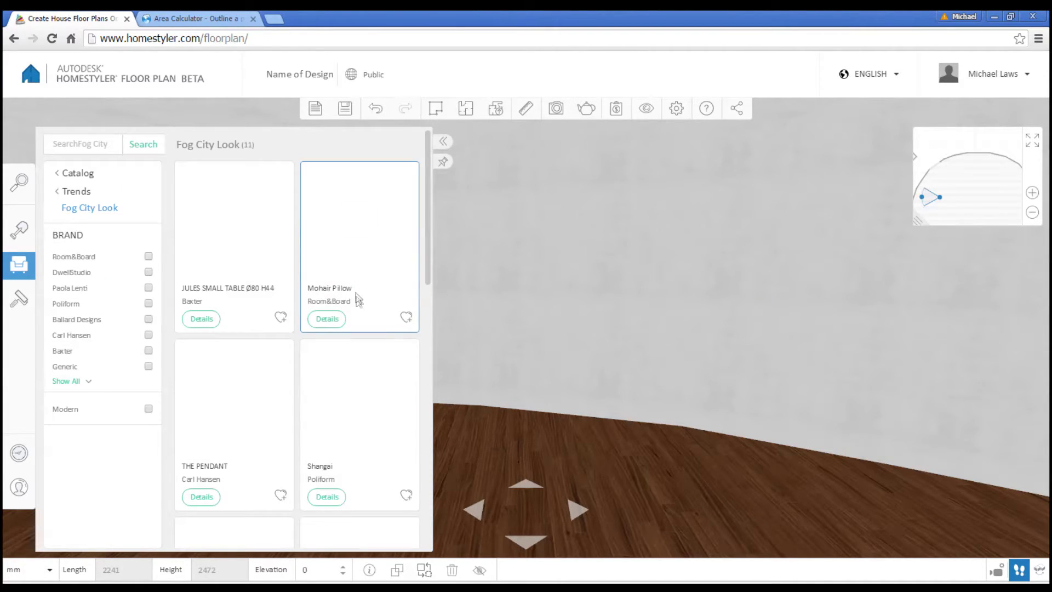
# Drop the JULES SMALL TABLE onto the round room's floor and nudge it into place
pyautogui.click(235, 222)
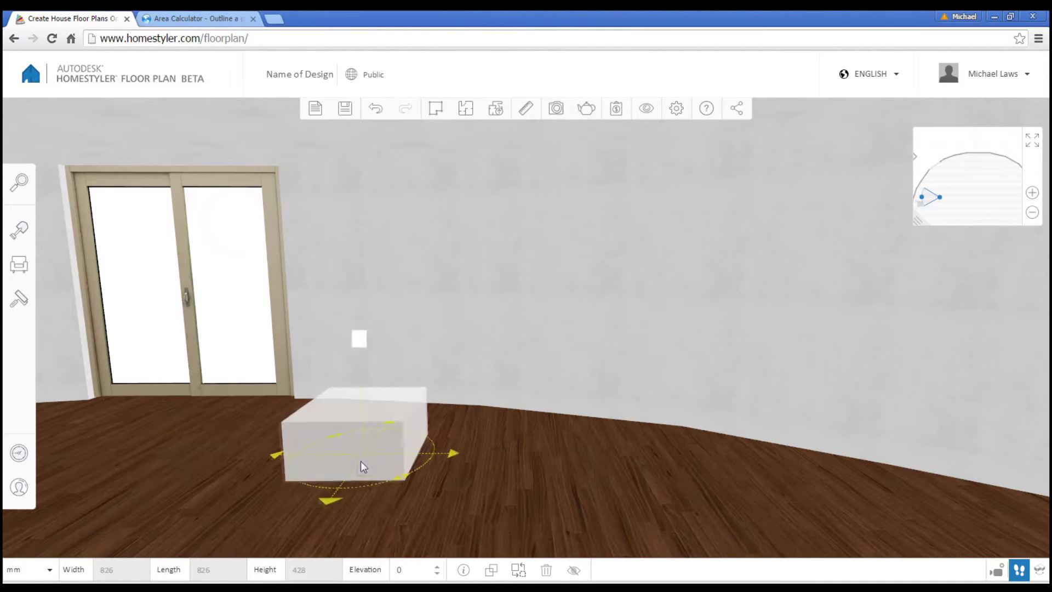
pyautogui.click(340, 480)
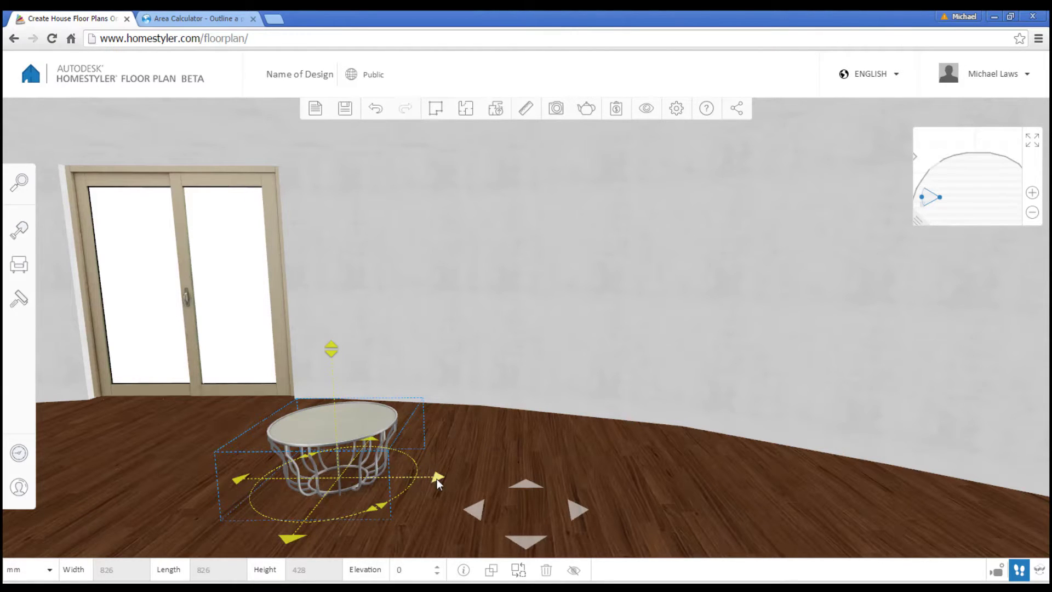
pyautogui.moveTo(436, 479); pyautogui.dragTo(477, 478)
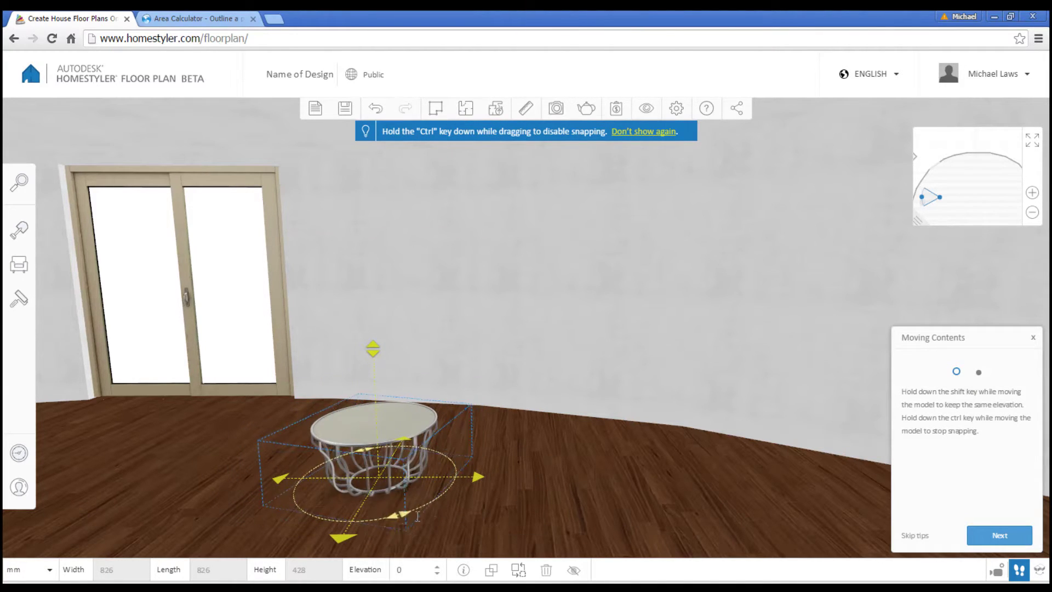
pyautogui.moveTo(375, 347); pyautogui.dragTo(370, 380)
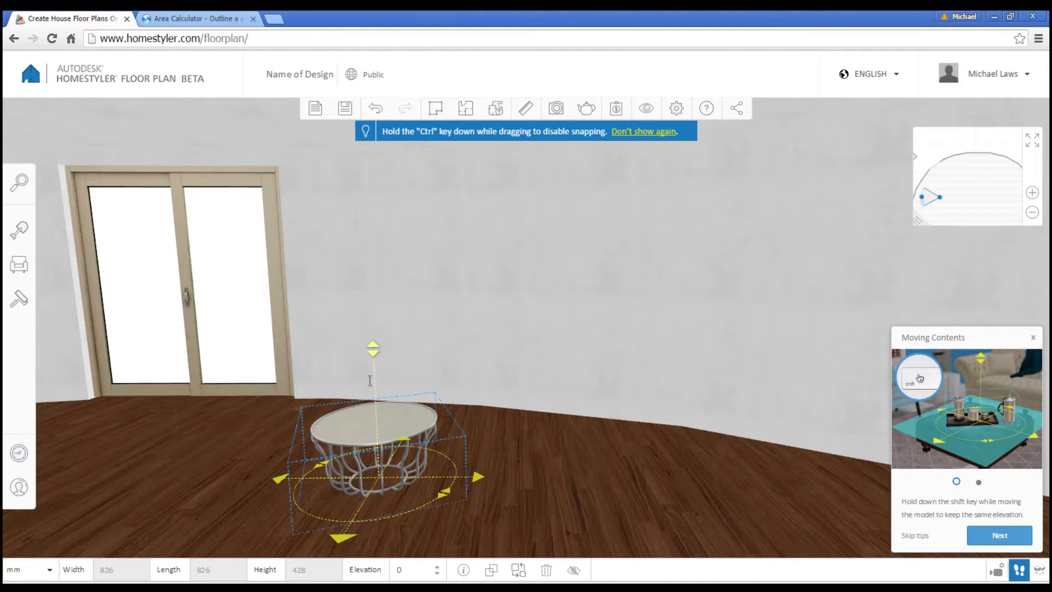
pyautogui.click(247, 453)
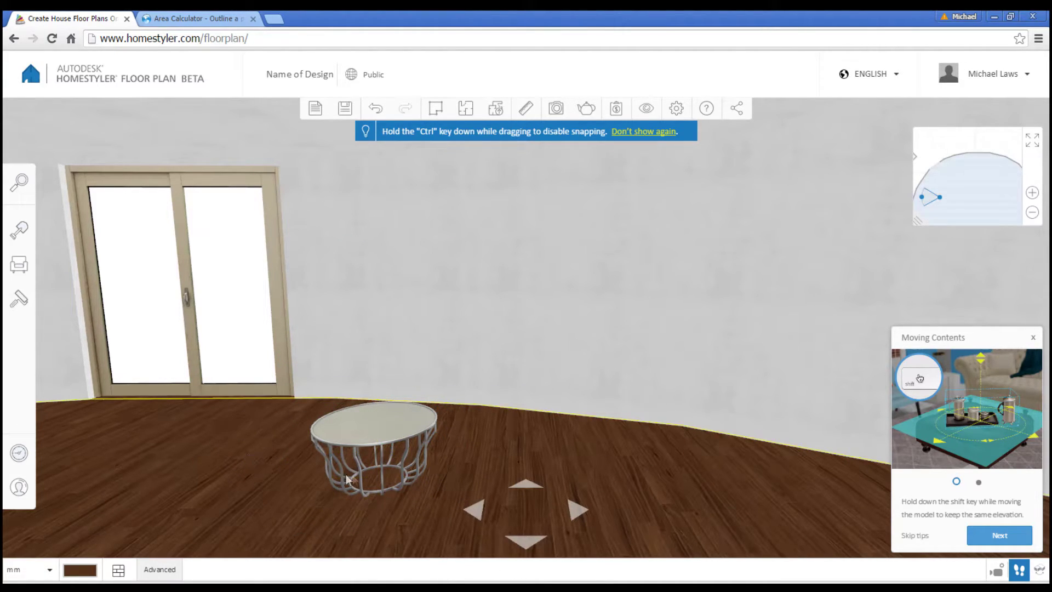
pyautogui.click(400, 426)
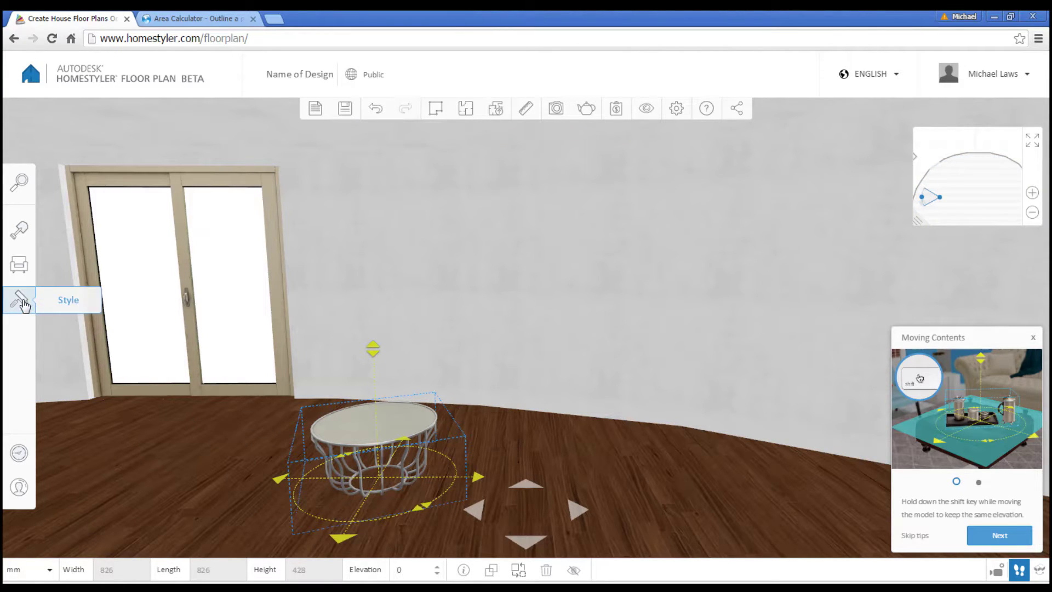
# Paint the round room's floor with Black Pottery Tile from the Tiles materials
pyautogui.click(67, 302)
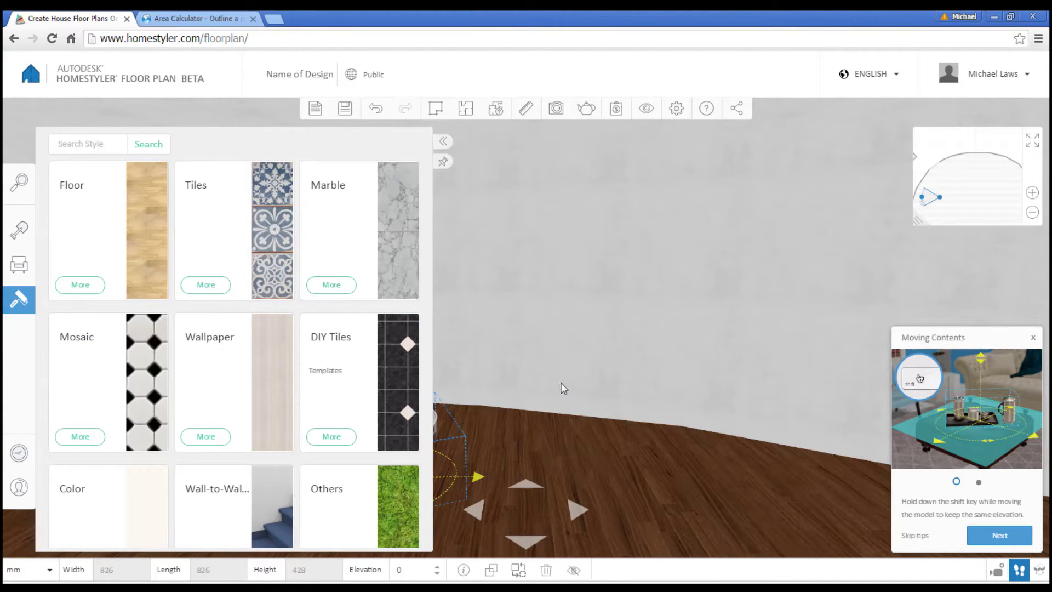
pyautogui.click(271, 198)
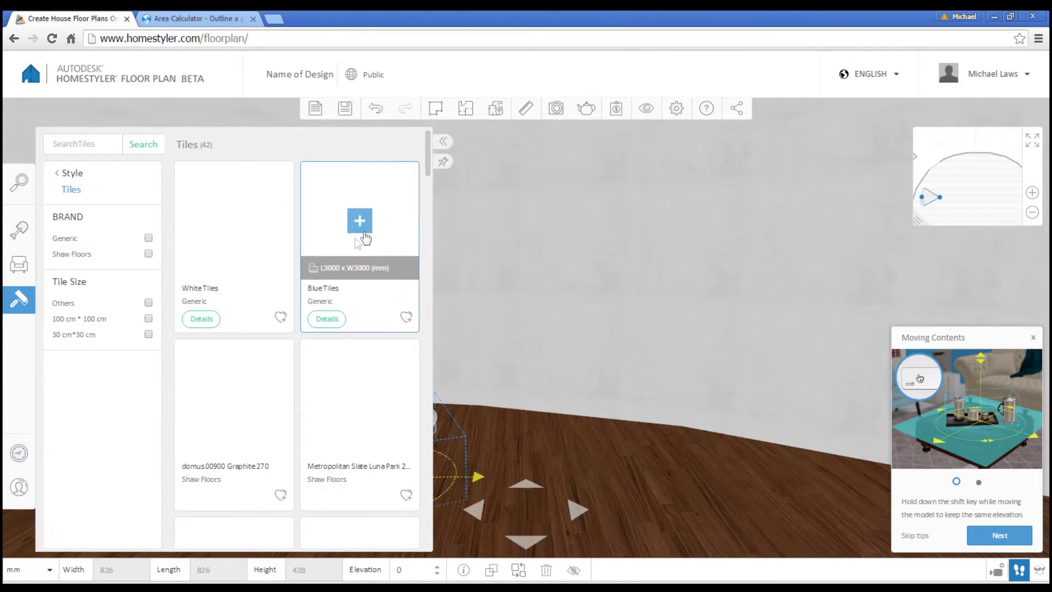
pyautogui.scroll(-5, 431, 199)
pyautogui.scroll(-4, 431, 195)
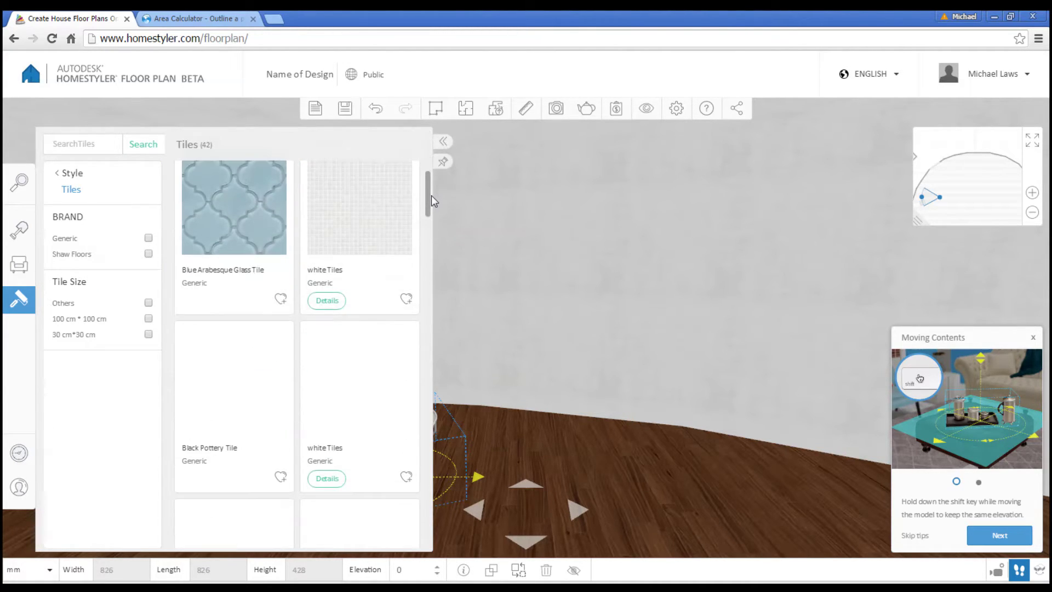
pyautogui.click(436, 217)
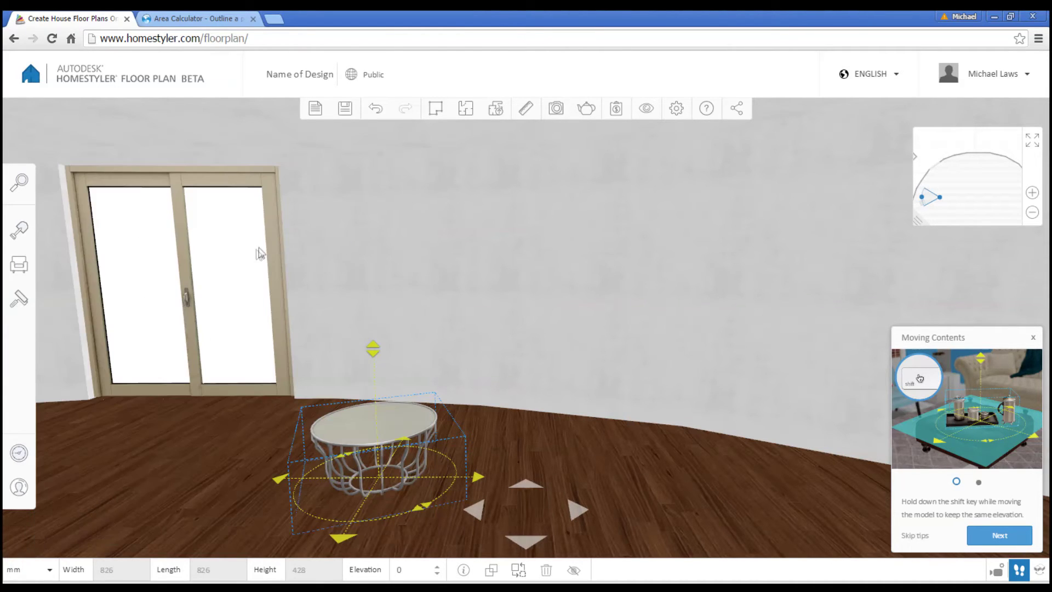
pyautogui.click(19, 299)
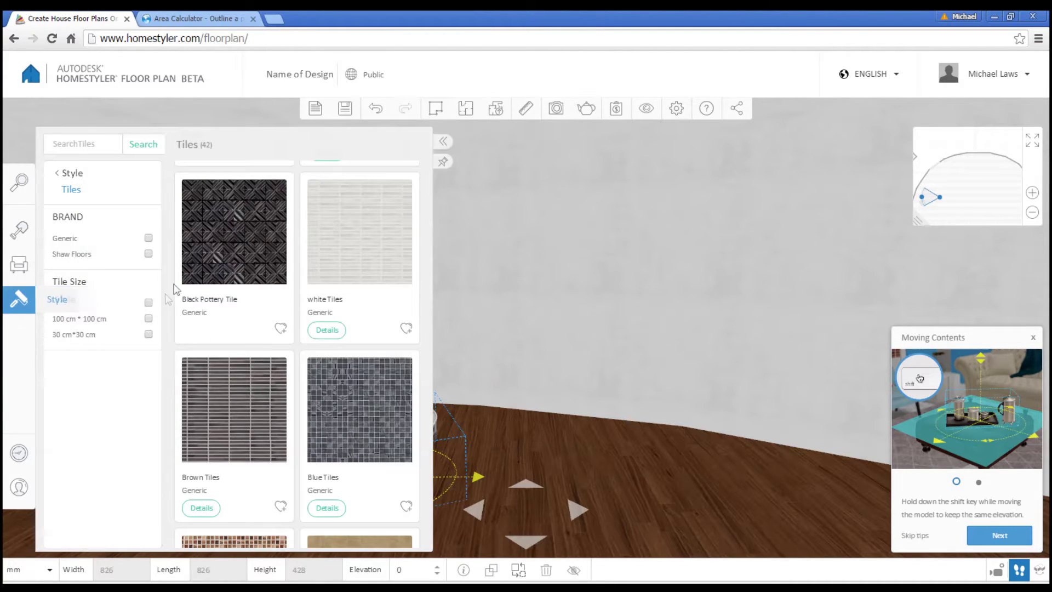
pyautogui.click(234, 241)
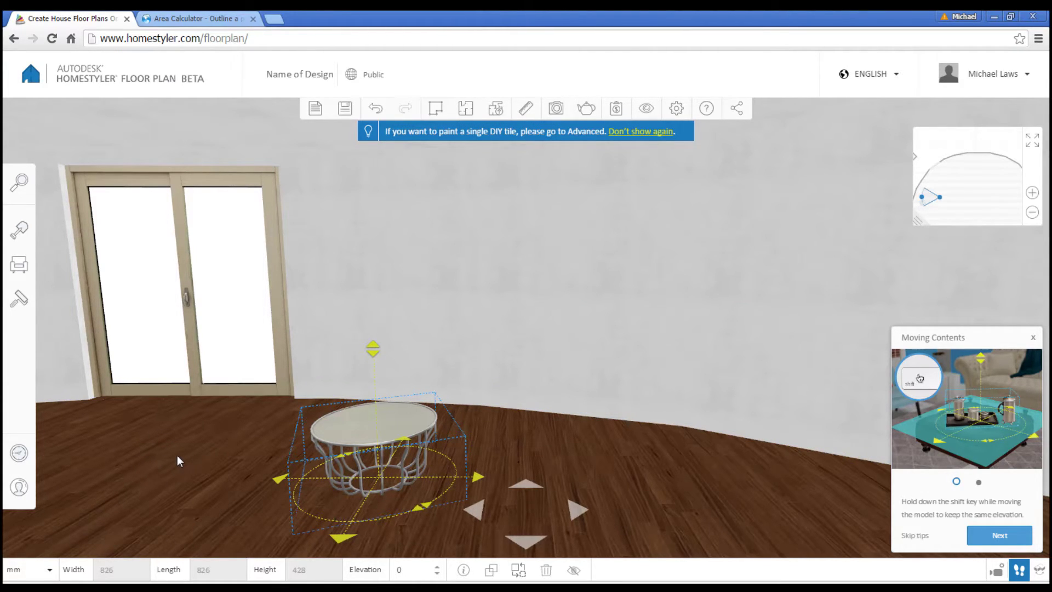
pyautogui.click(206, 465)
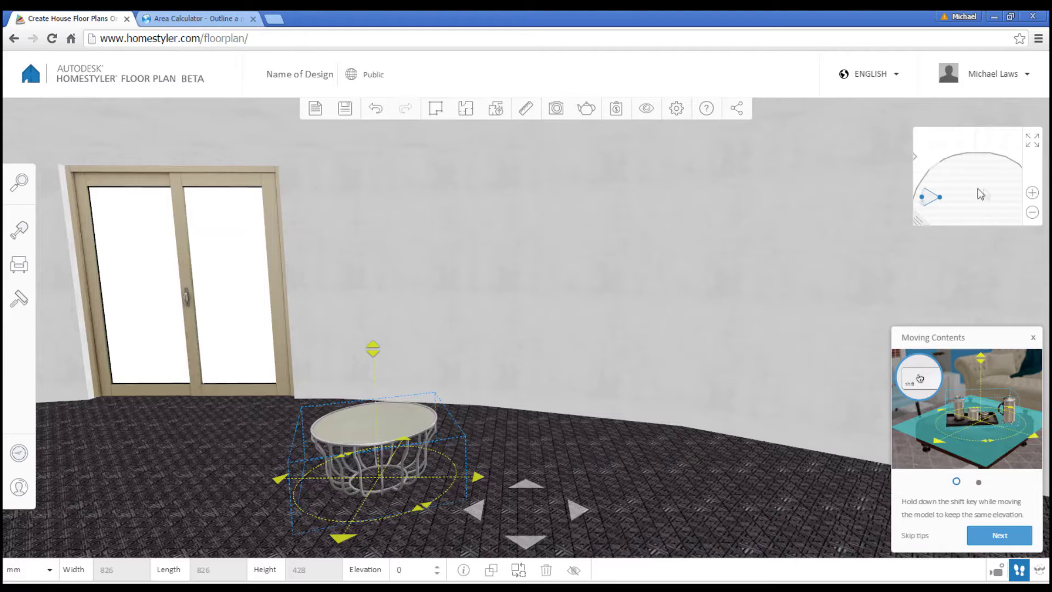
pyautogui.click(1028, 146)
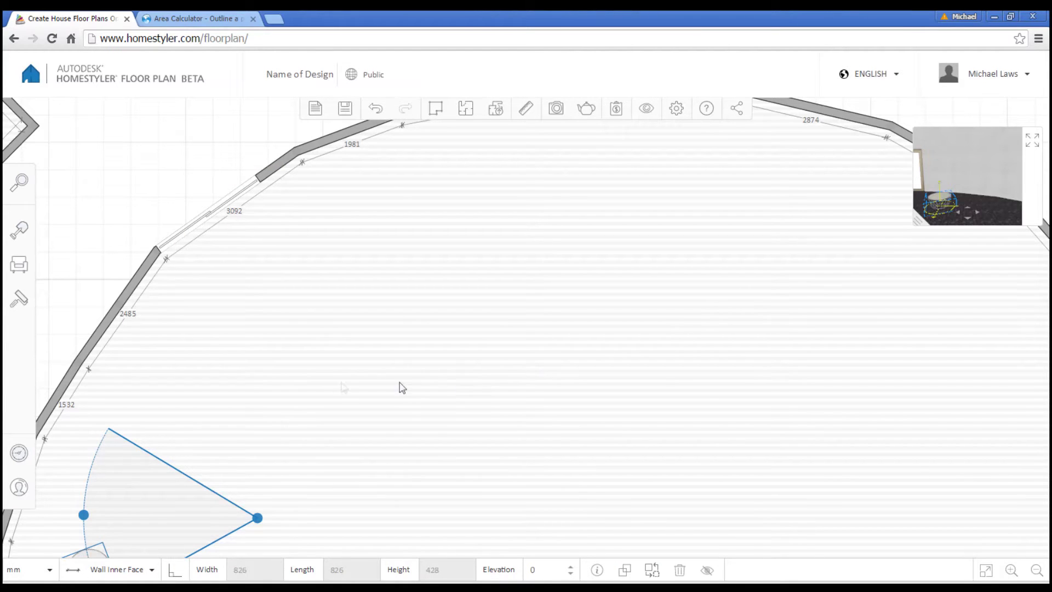
# Set the camera inside the round room aimed toward the upper right, then enlarge its 3D view
pyautogui.moveTo(248, 372); pyautogui.dragTo(357, 205)
pyautogui.moveTo(204, 311); pyautogui.dragTo(551, 408)
pyautogui.scroll(1, 622, 414)
pyautogui.scroll(-5, 623, 415)
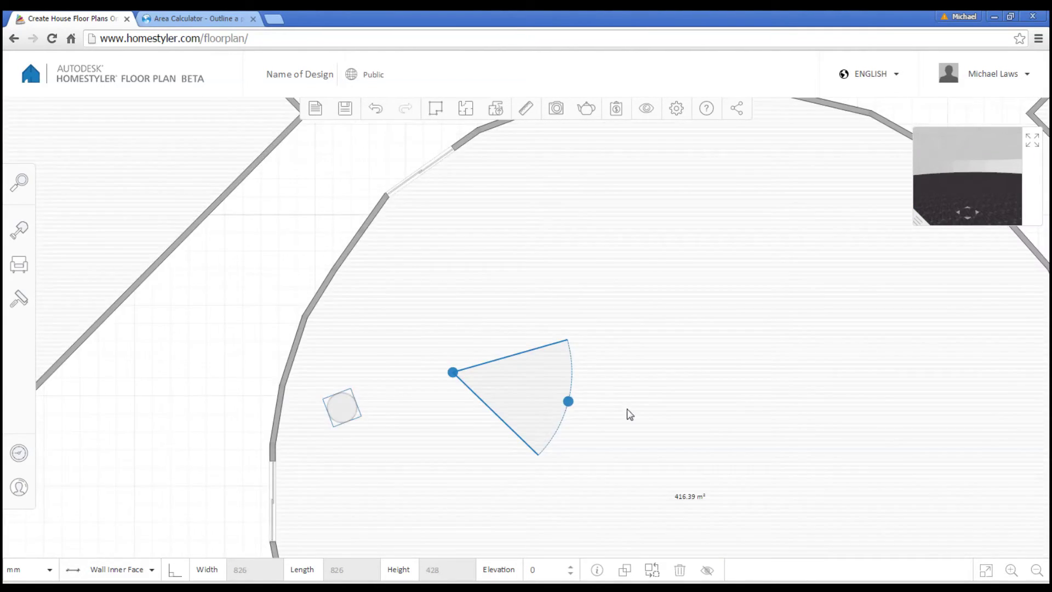
pyautogui.scroll(-1, 691, 416)
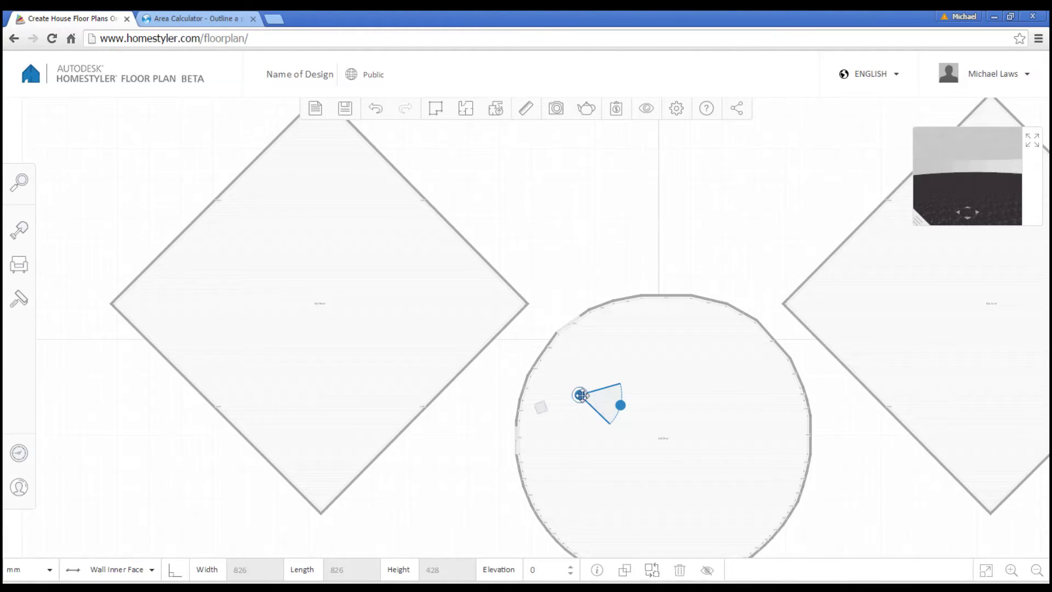
pyautogui.moveTo(581, 394)
pyautogui.mouseDown()
pyautogui.moveTo(652, 438)
pyautogui.moveTo(674, 425)
pyautogui.moveTo(634, 394)
pyautogui.moveTo(606, 399)
pyautogui.moveTo(584, 421)
pyautogui.moveTo(573, 456)
pyautogui.moveTo(610, 474)
pyautogui.moveTo(681, 465)
pyautogui.moveTo(689, 443)
pyautogui.moveTo(667, 369)
pyautogui.moveTo(623, 352)
pyautogui.moveTo(583, 389)
pyautogui.moveTo(589, 448)
pyautogui.mouseUp()
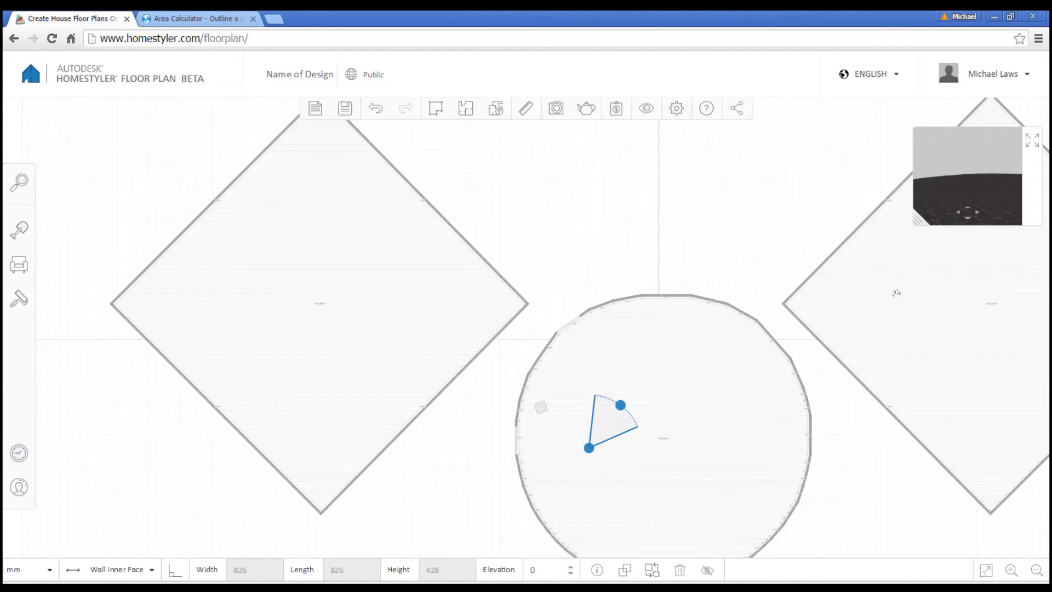
pyautogui.click(1033, 144)
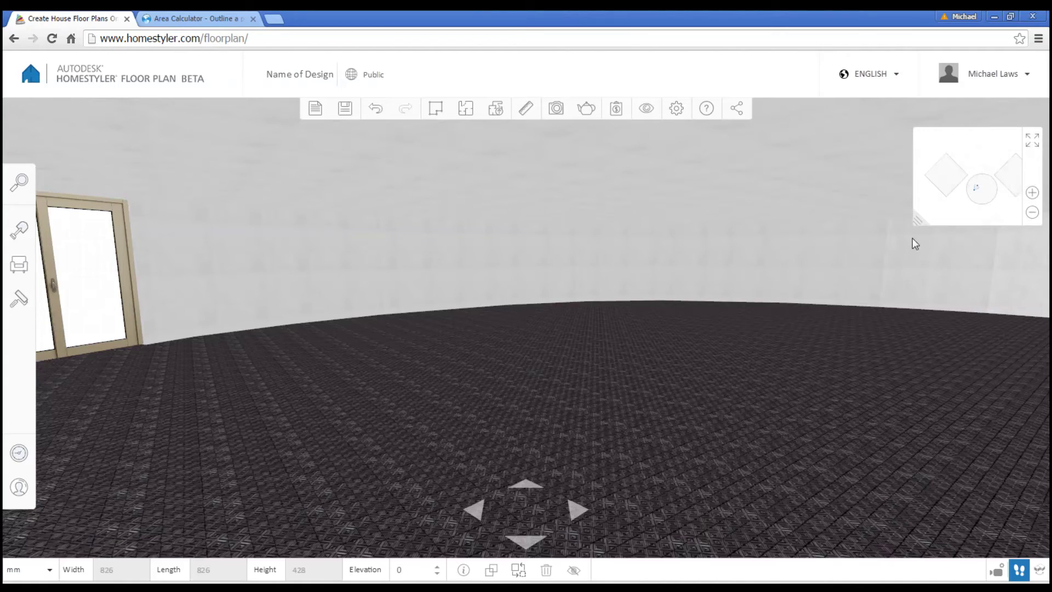
# Drag the standing man in a blue sweater from Catalog > People onto the round room's floor
pyautogui.click(21, 268)
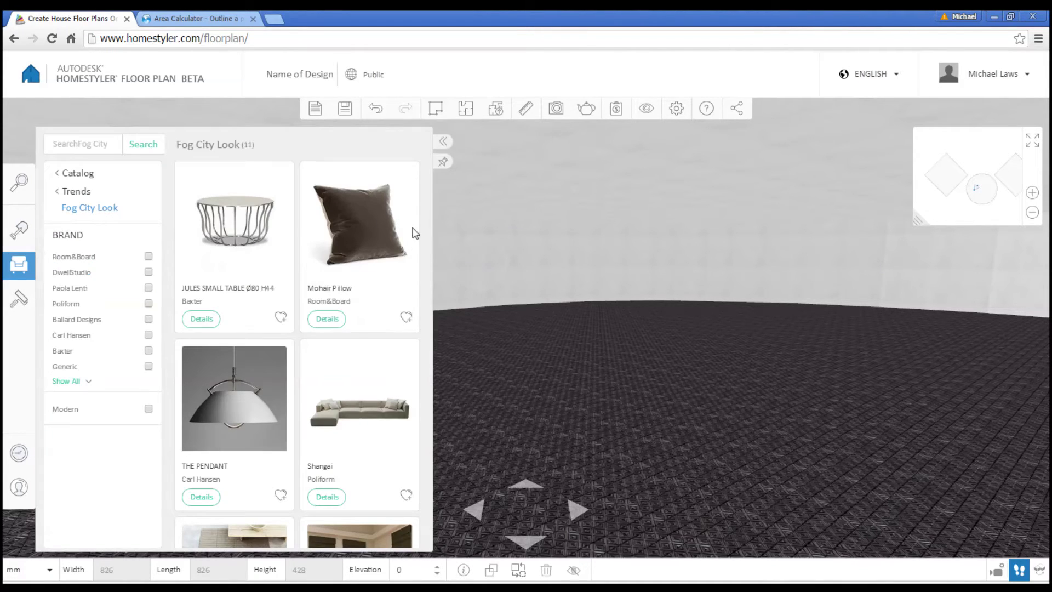
pyautogui.click(77, 172)
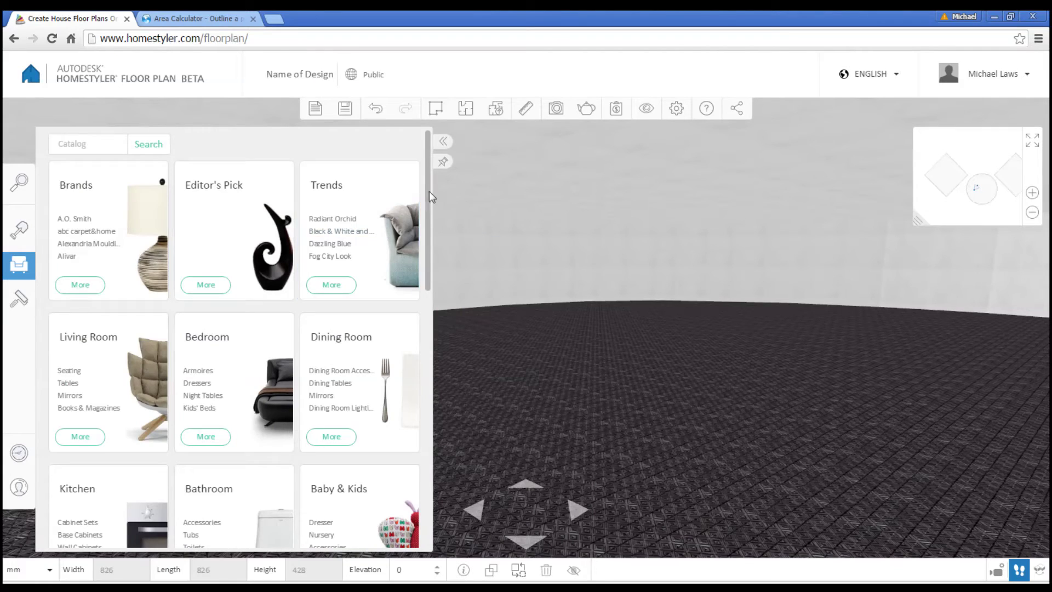
pyautogui.moveTo(429, 195); pyautogui.dragTo(422, 465)
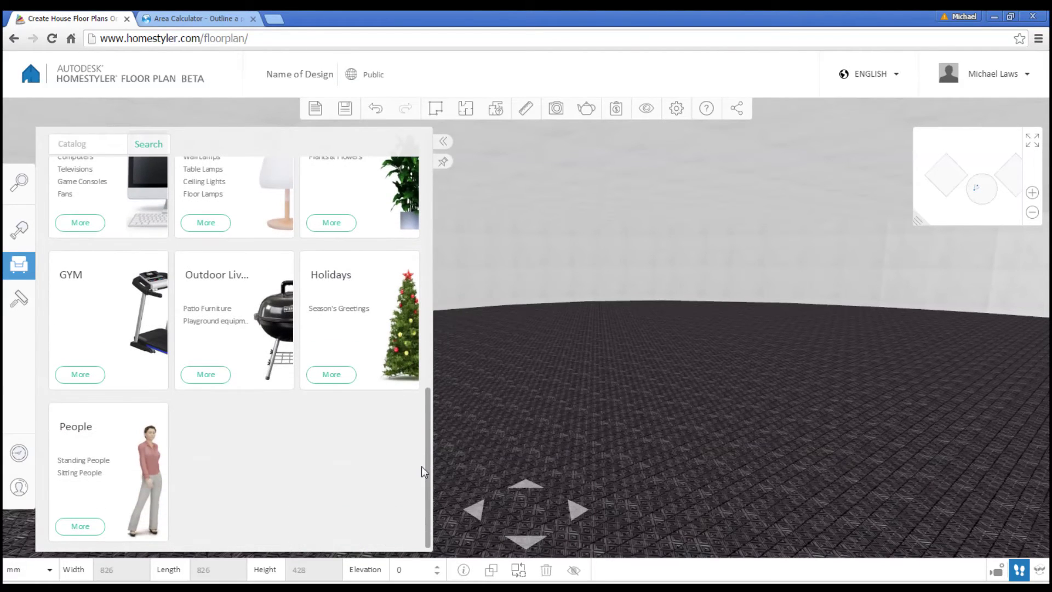
pyautogui.click(136, 449)
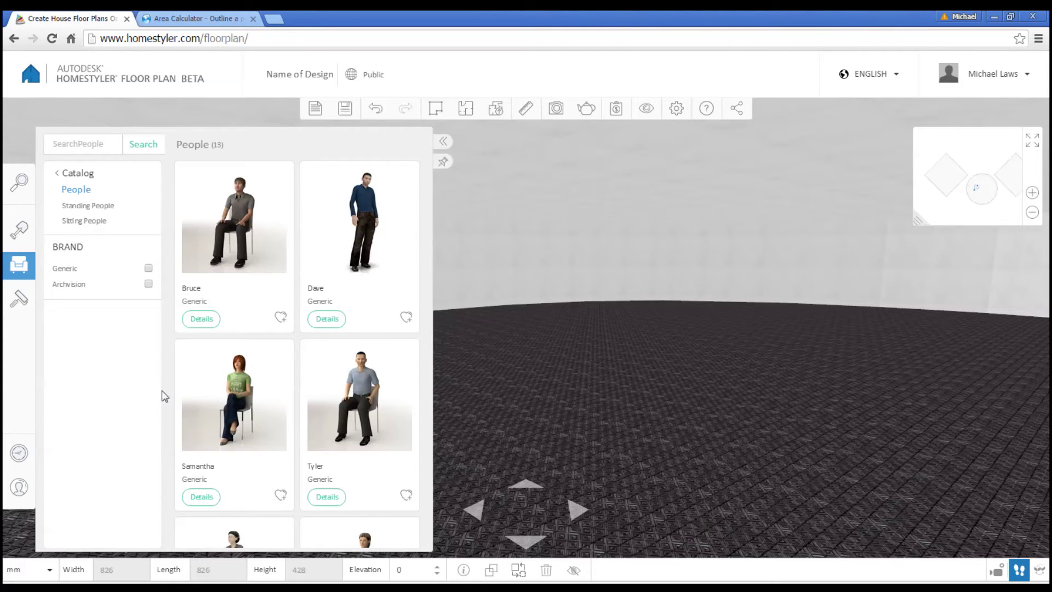
pyautogui.moveTo(395, 249)
pyautogui.moveTo(396, 249); pyautogui.dragTo(452, 404)
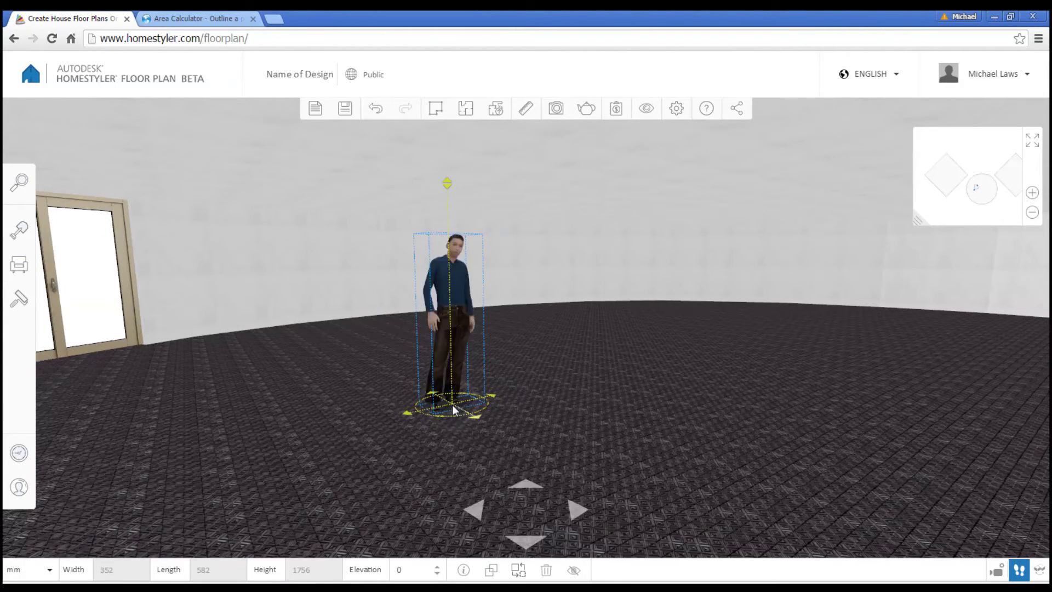
pyautogui.moveTo(635, 409); pyautogui.dragTo(690, 400)
pyautogui.scroll(3, 610, 359)
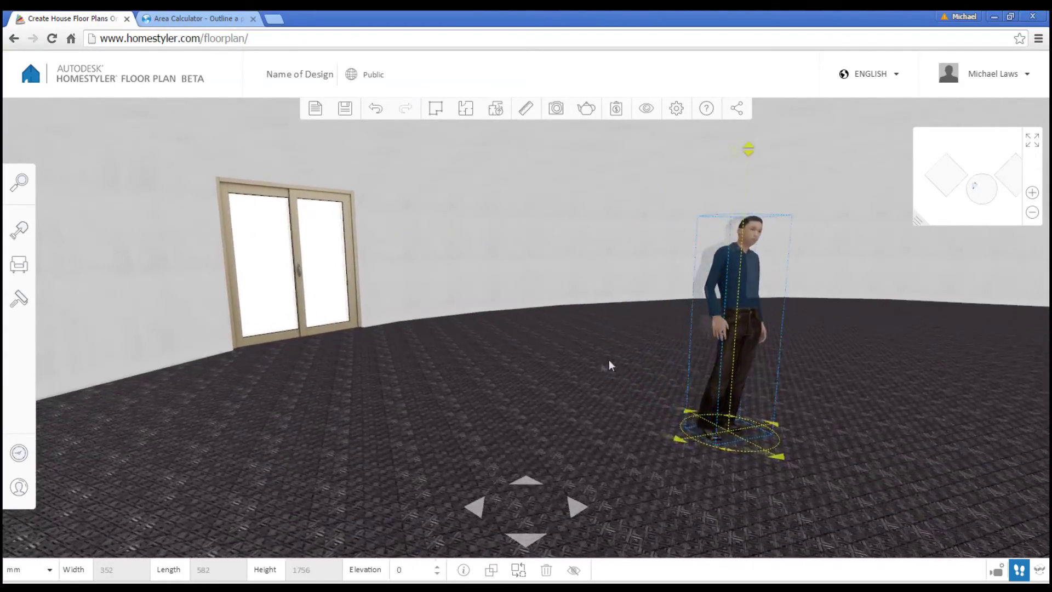
pyautogui.moveTo(614, 357); pyautogui.dragTo(373, 363)
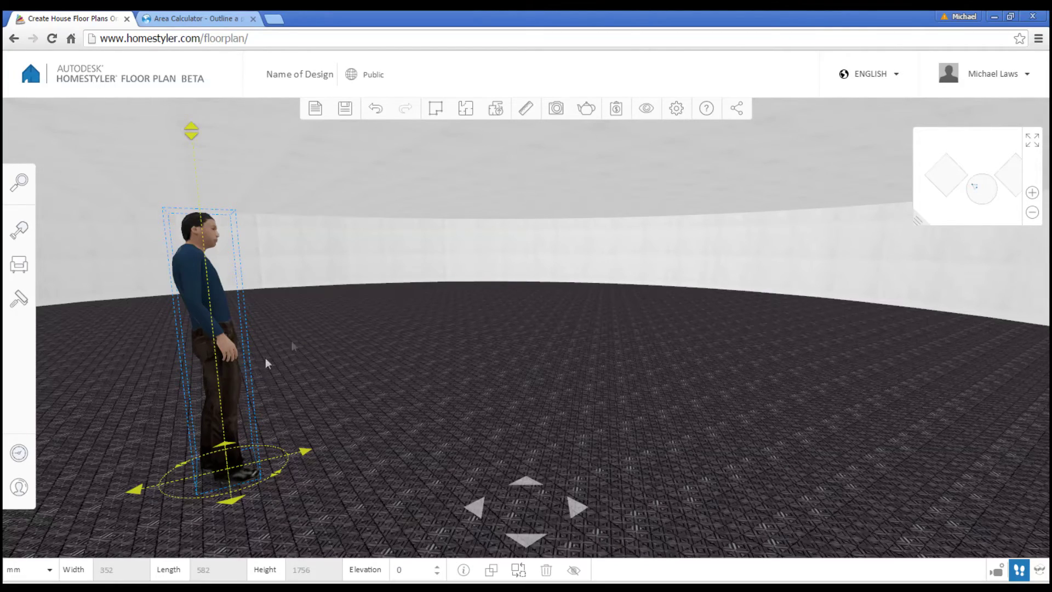
pyautogui.click(607, 366)
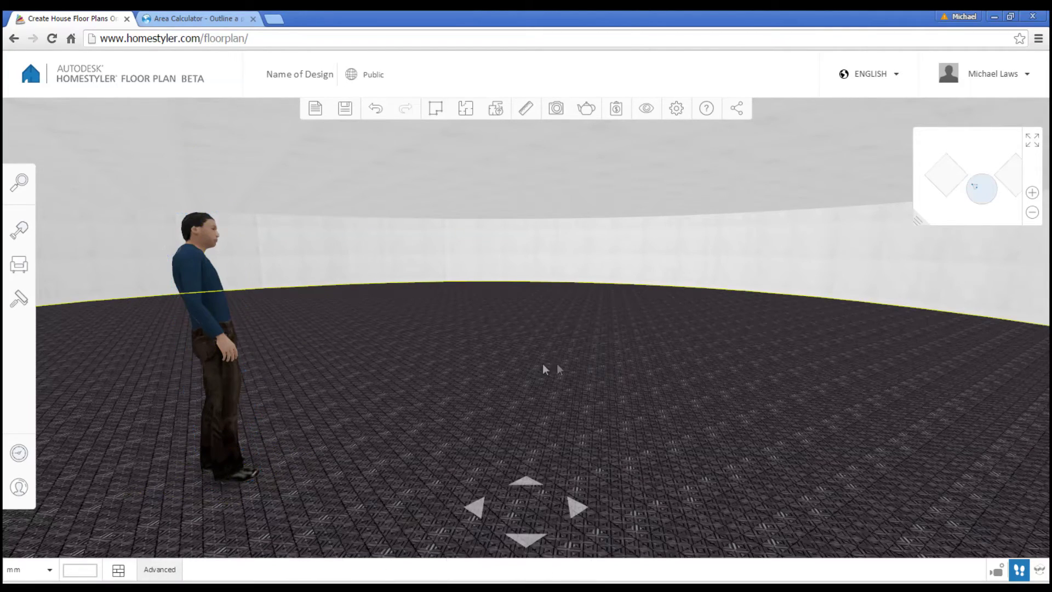
pyautogui.moveTo(542, 368); pyautogui.dragTo(581, 343)
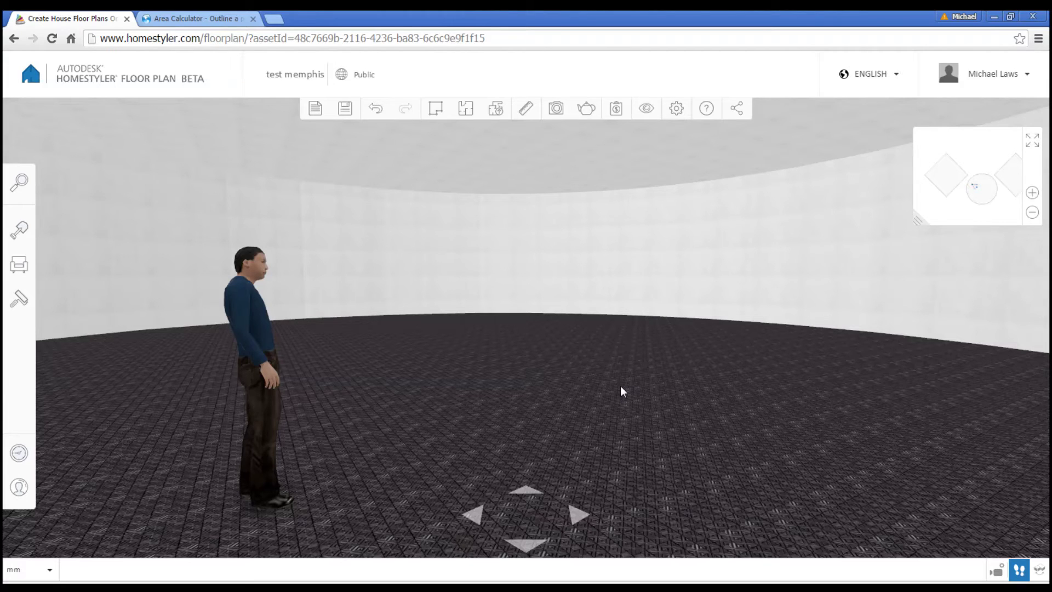
pyautogui.click(677, 108)
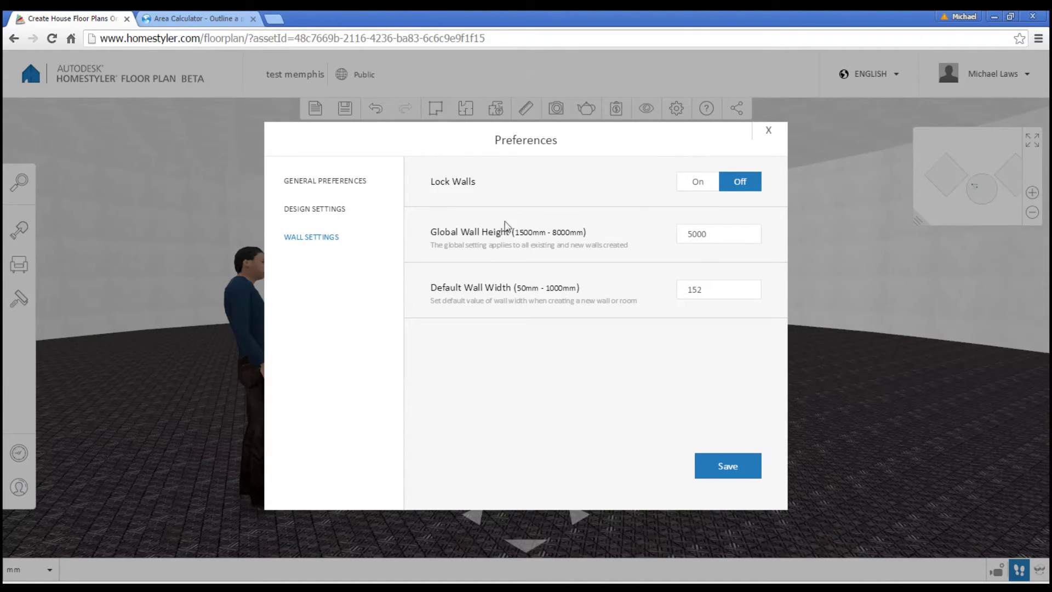
pyautogui.click(719, 235)
pyautogui.moveTo(718, 234); pyautogui.dragTo(702, 234)
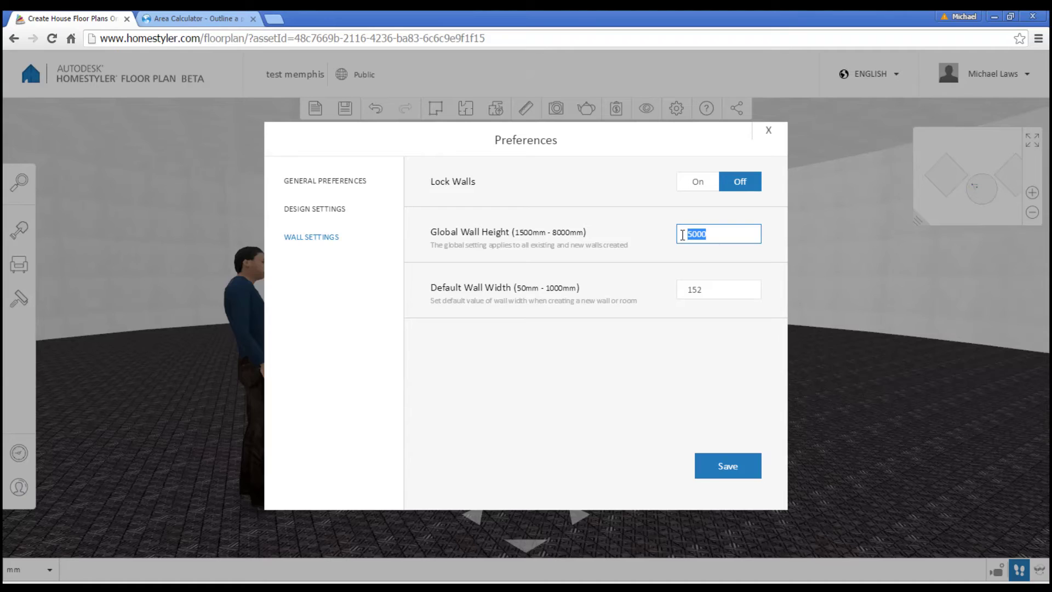
pyautogui.write('1')
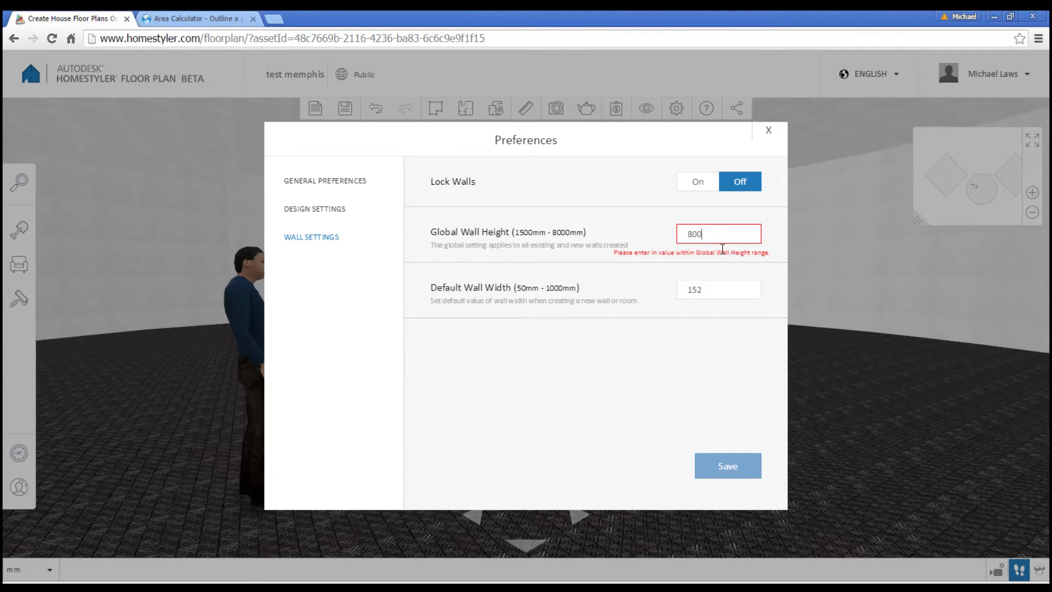
pyautogui.write('0')
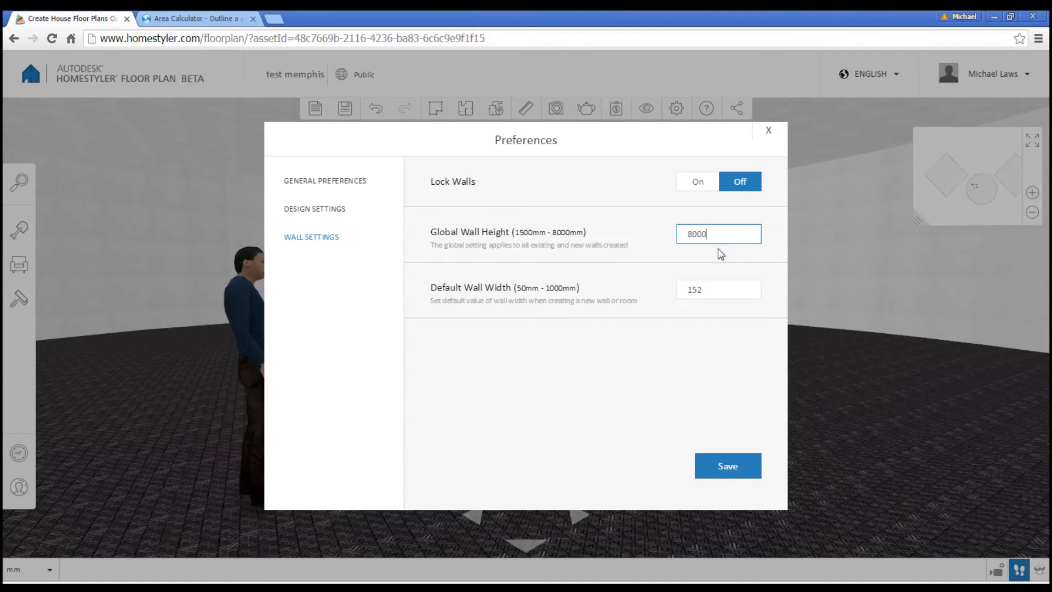
pyautogui.click(726, 464)
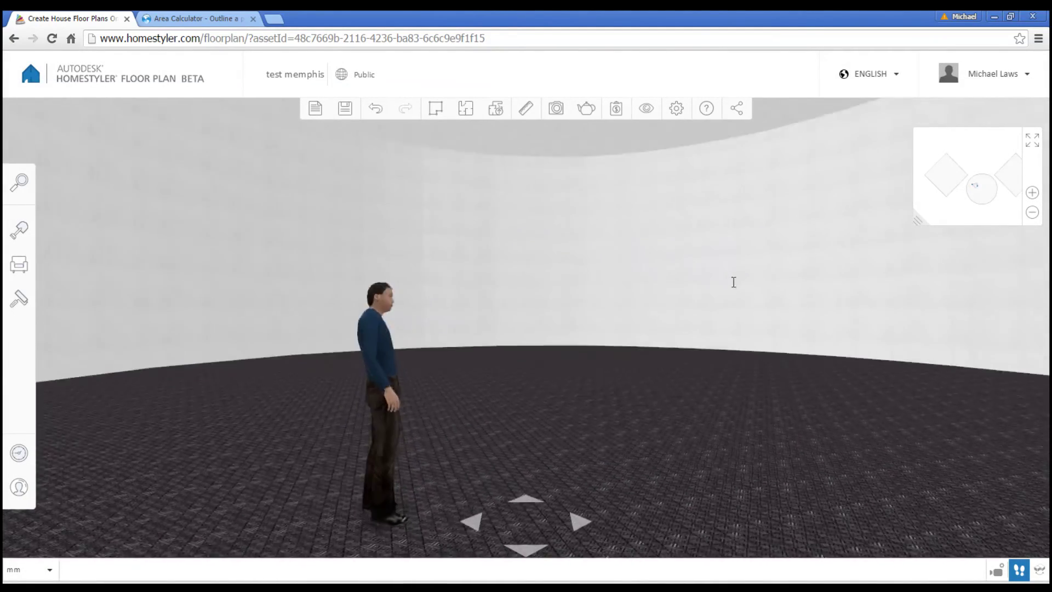
pyautogui.moveTo(733, 282); pyautogui.dragTo(678, 294)
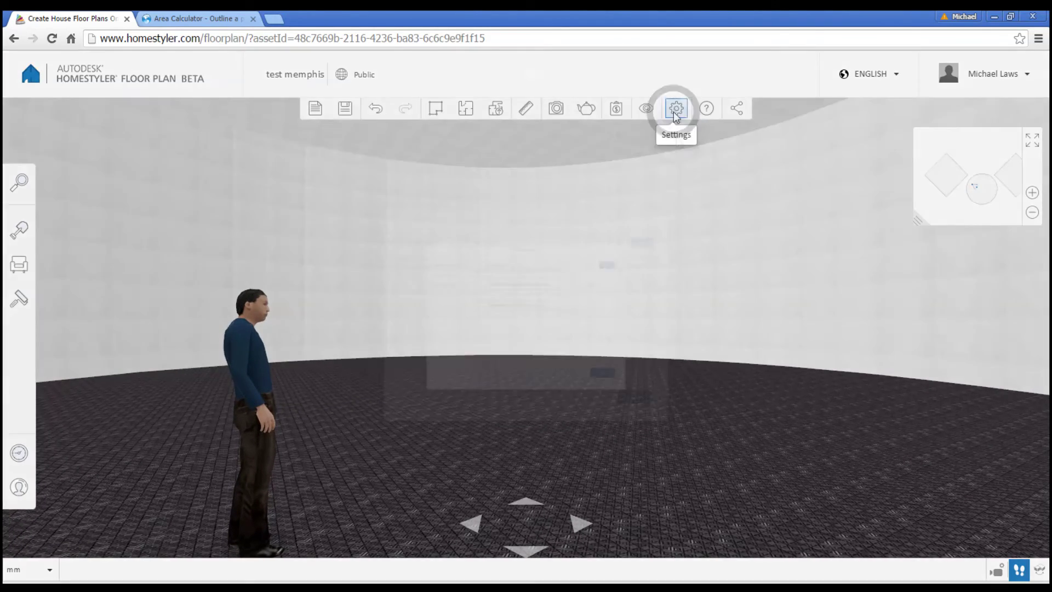
pyautogui.click(676, 108)
pyautogui.doubleClick(679, 233)
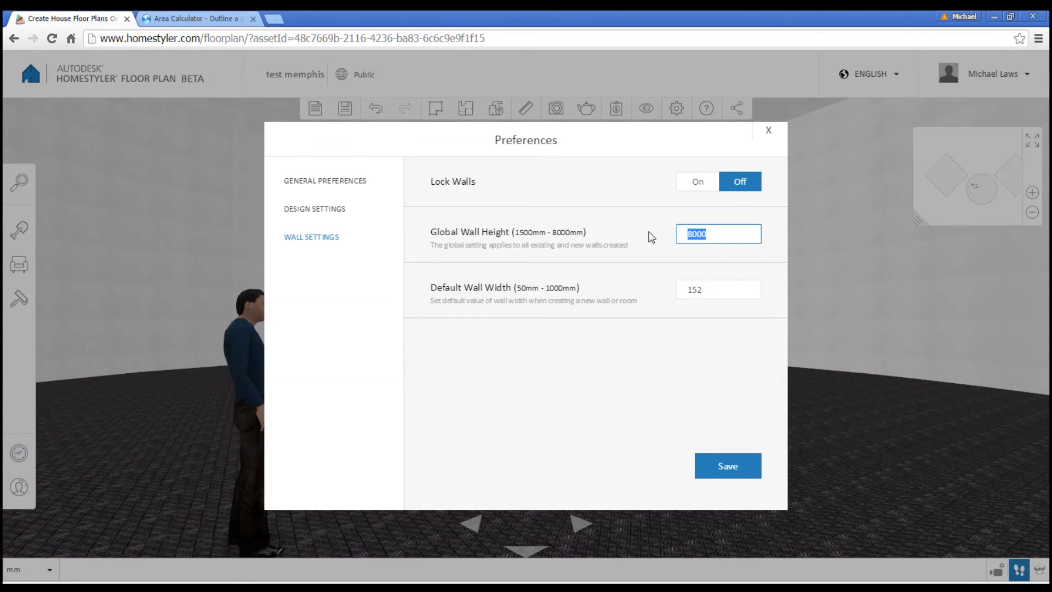
pyautogui.write('5000')
pyautogui.click(730, 463)
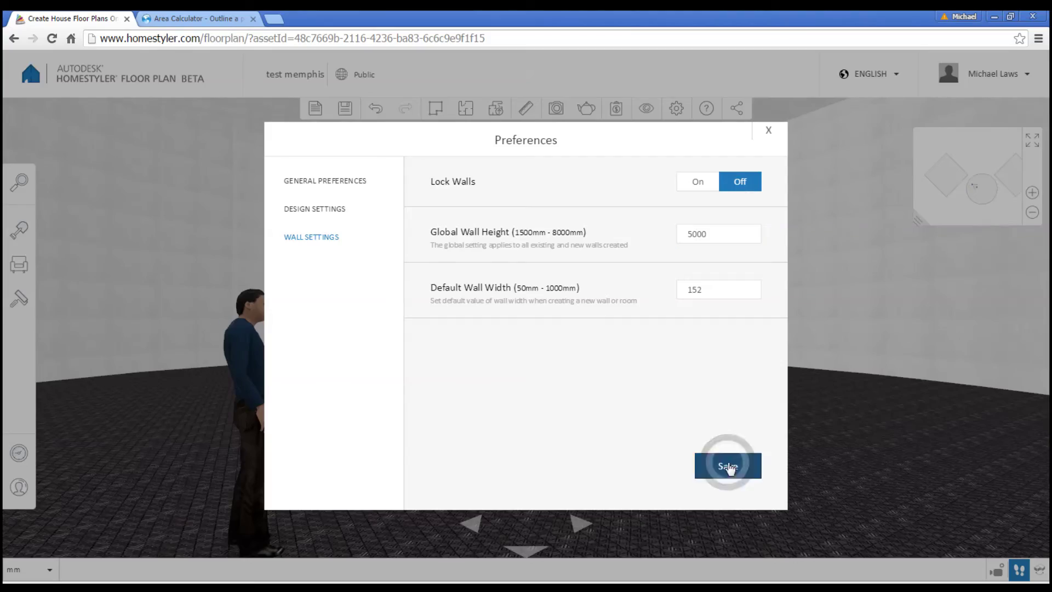
pyautogui.moveTo(843, 302); pyautogui.dragTo(647, 358)
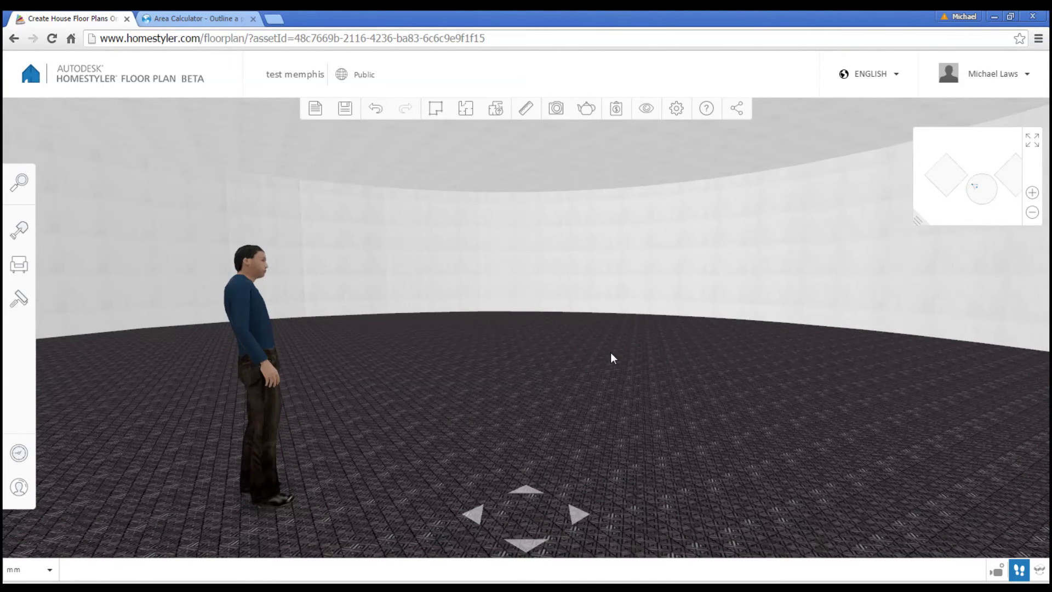
# Submit a Large (1600X900) Green Grass, Sunlight render of the current view and check the Renderings list
pyautogui.moveTo(587, 115)
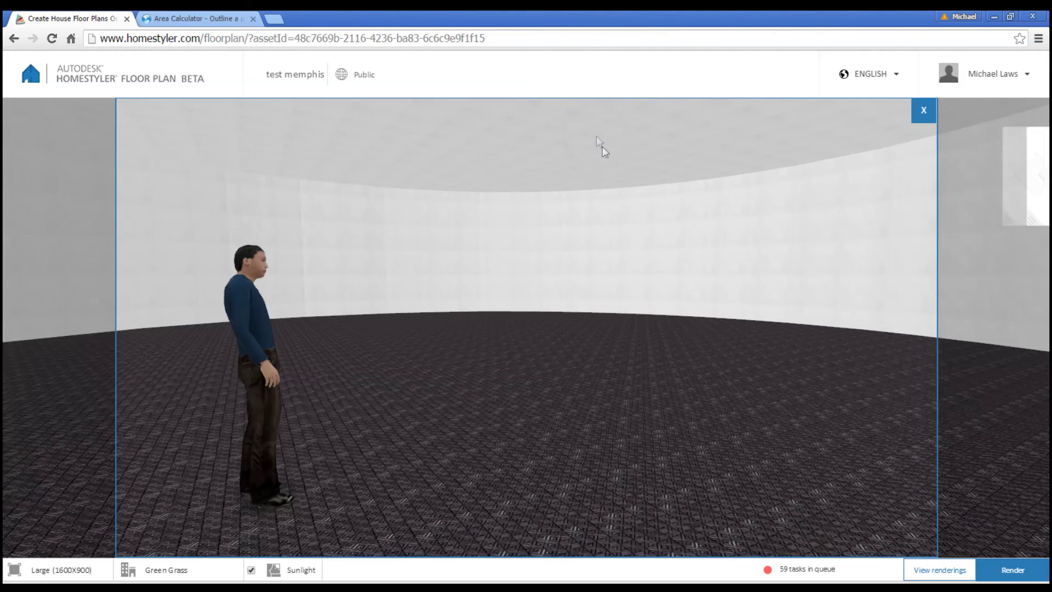
pyautogui.click(616, 232)
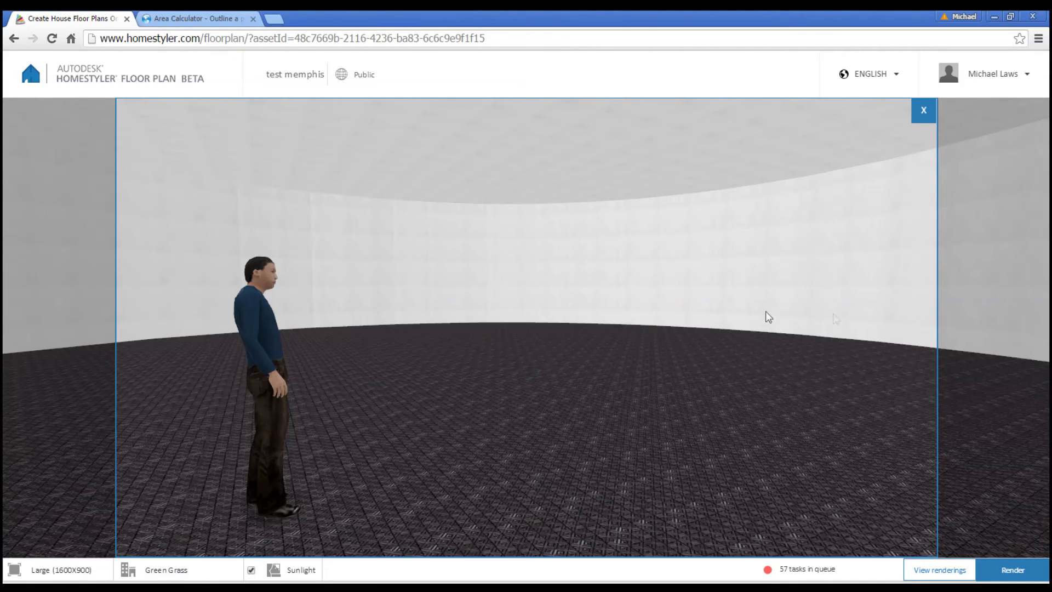
pyautogui.click(1013, 569)
pyautogui.click(934, 569)
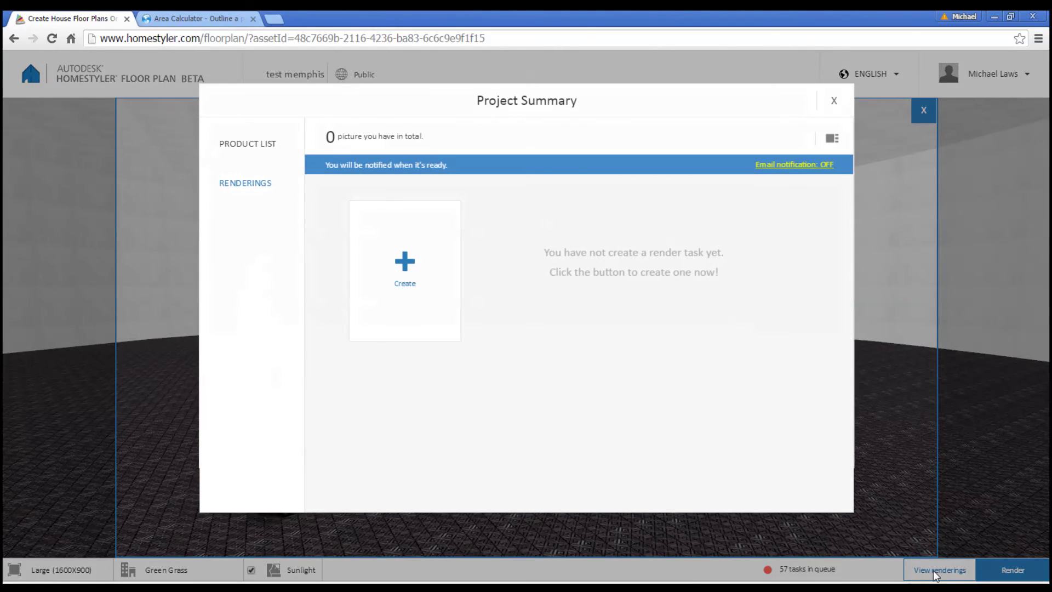
# Check the Renderings list: two queued pictures at 6%, with 57 and 53 tasks ahead
pyautogui.moveTo(555, 251)
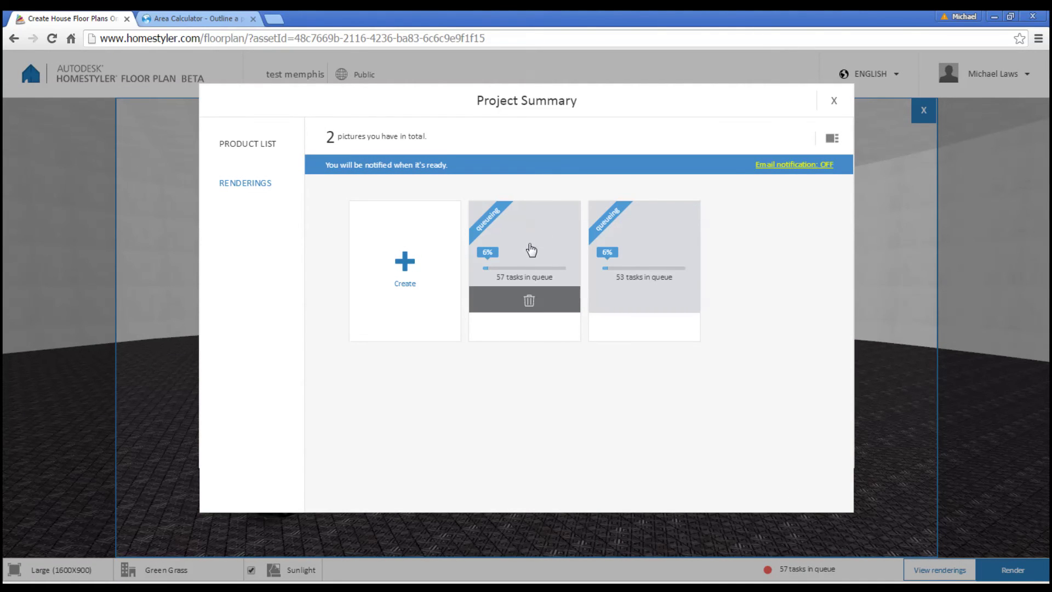
pyautogui.moveTo(635, 244)
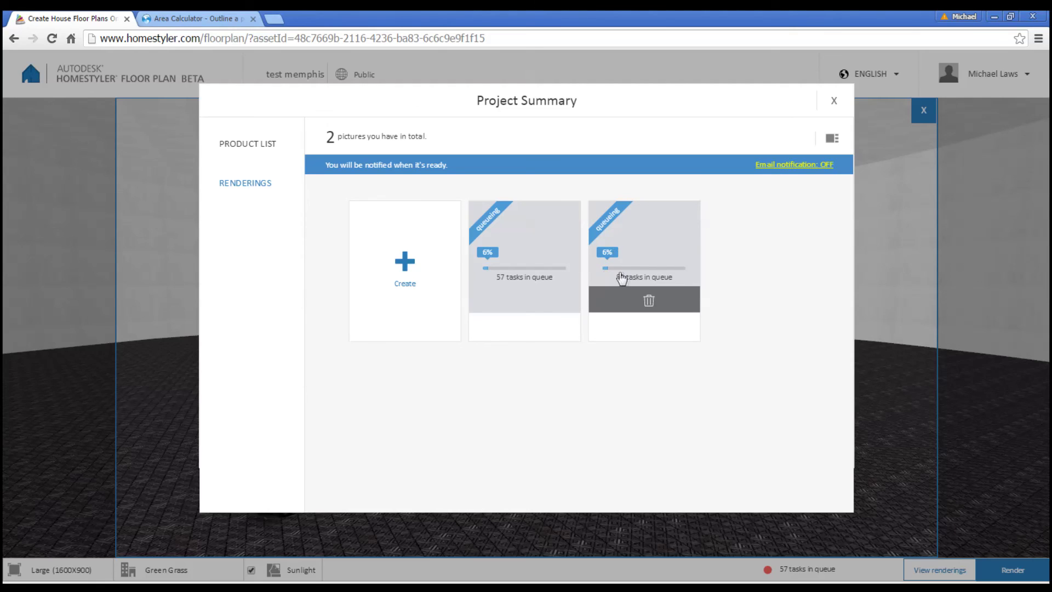